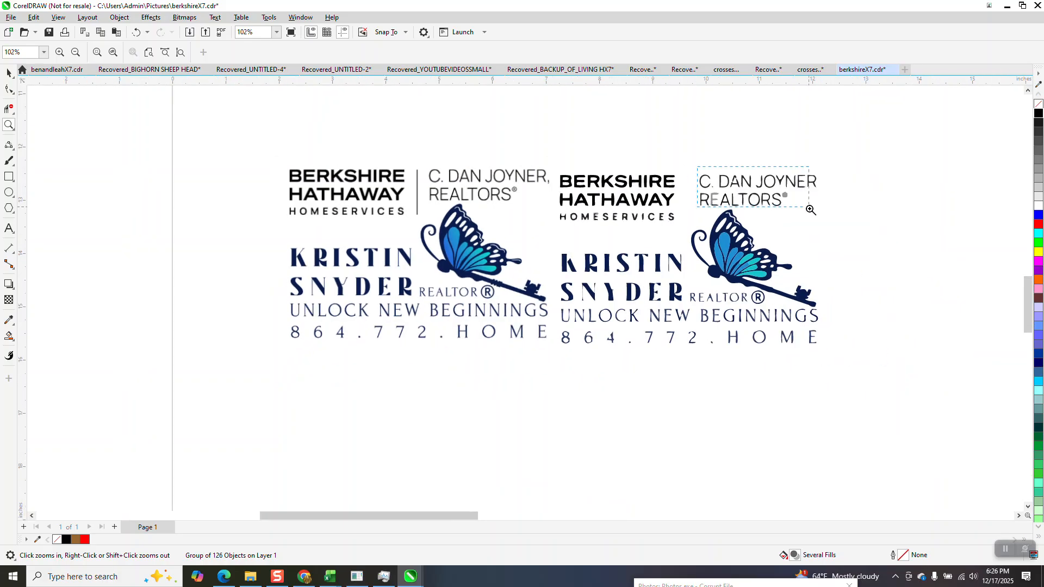
# Zoom around the logo to inspect the REALTORS lettering, JOYNER and the ® marks.
pyautogui.moveTo(810, 210); pyautogui.dragTo(823, 219)
pyautogui.moveTo(728, 292); pyautogui.dragTo(793, 367)
pyautogui.scroll(-10, 552, 267)
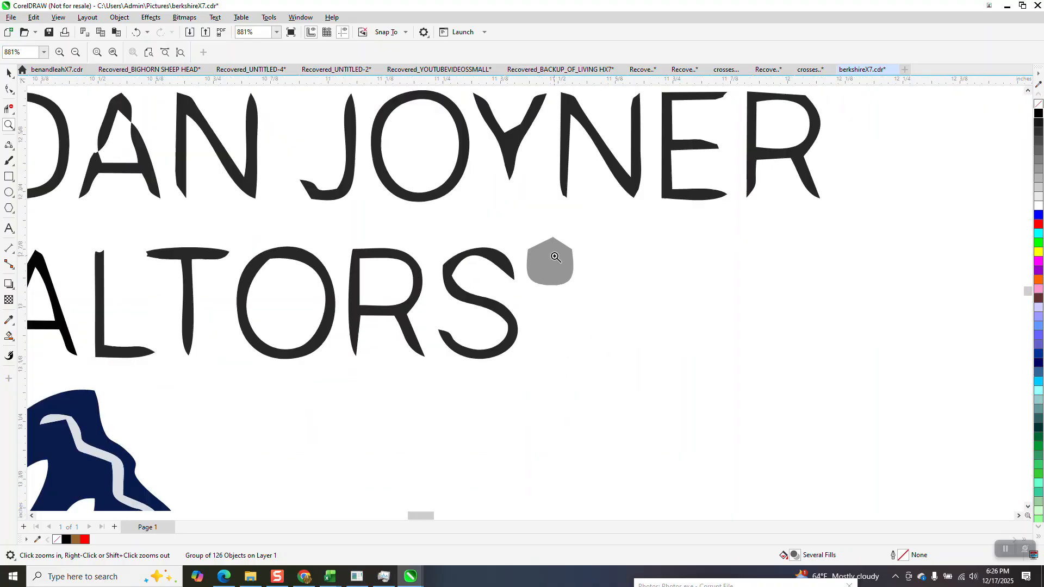
pyautogui.scroll(-4, 552, 263)
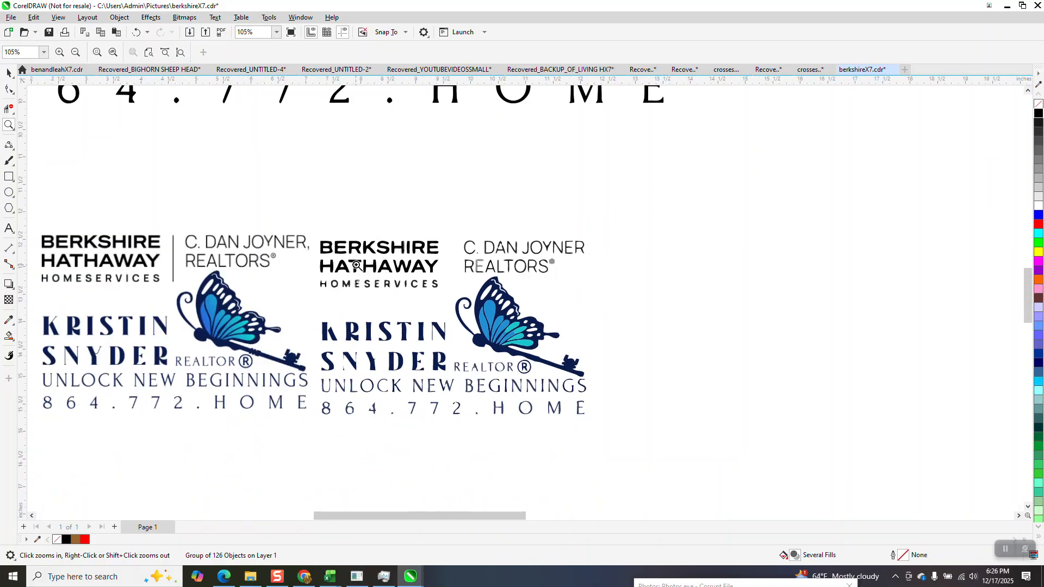
pyautogui.moveTo(266, 270); pyautogui.dragTo(264, 270)
pyautogui.scroll(-5, 264, 270)
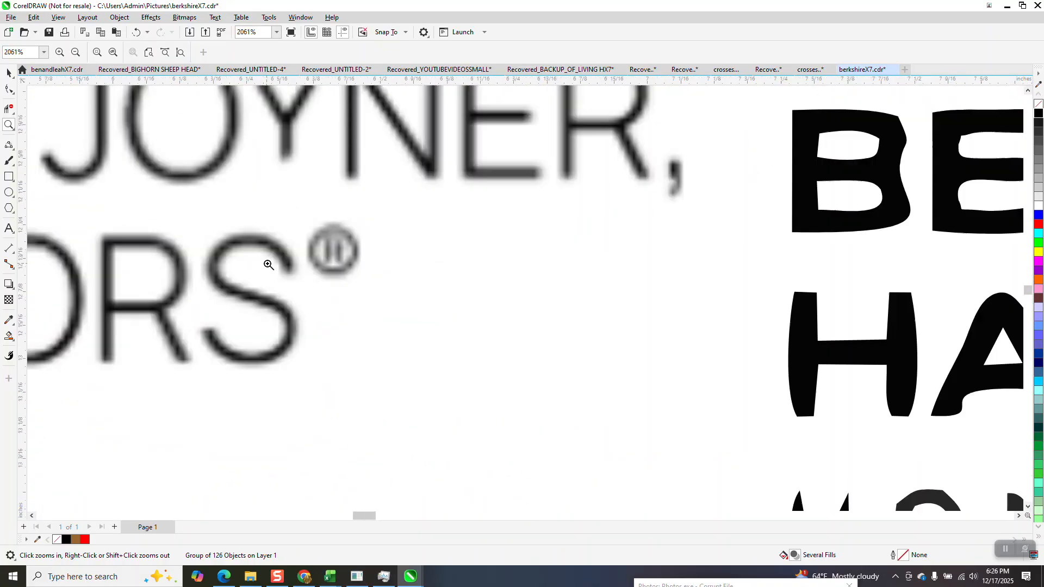
pyautogui.scroll(-3, 329, 245)
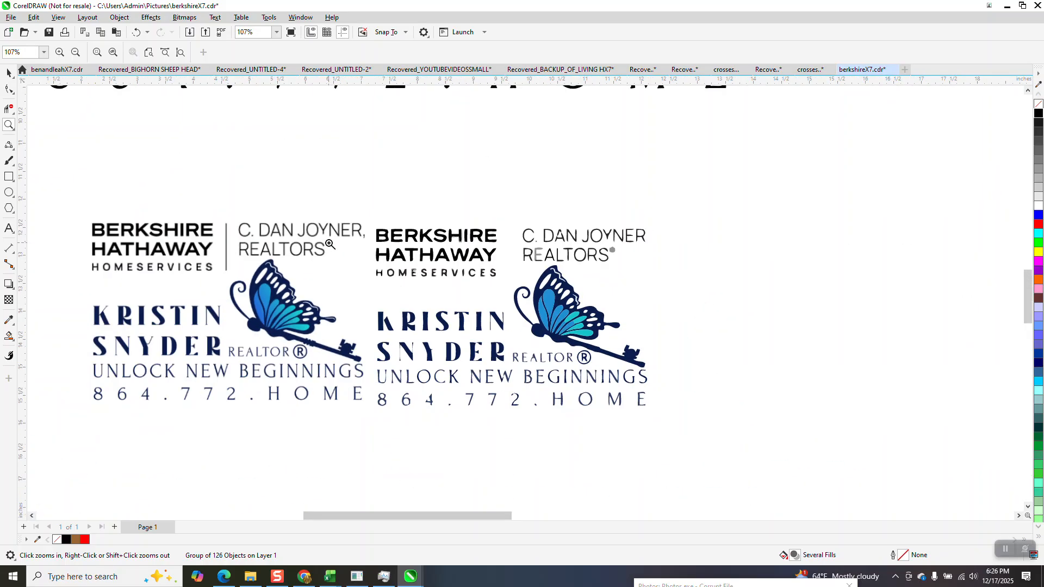
pyautogui.scroll(-6, 329, 245)
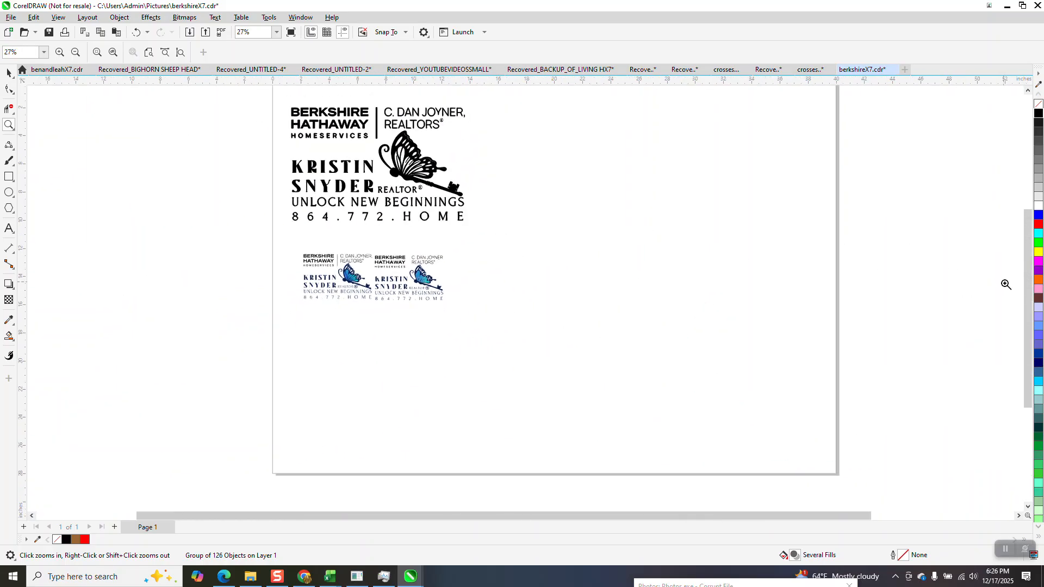
pyautogui.scroll(3, 1027, 304)
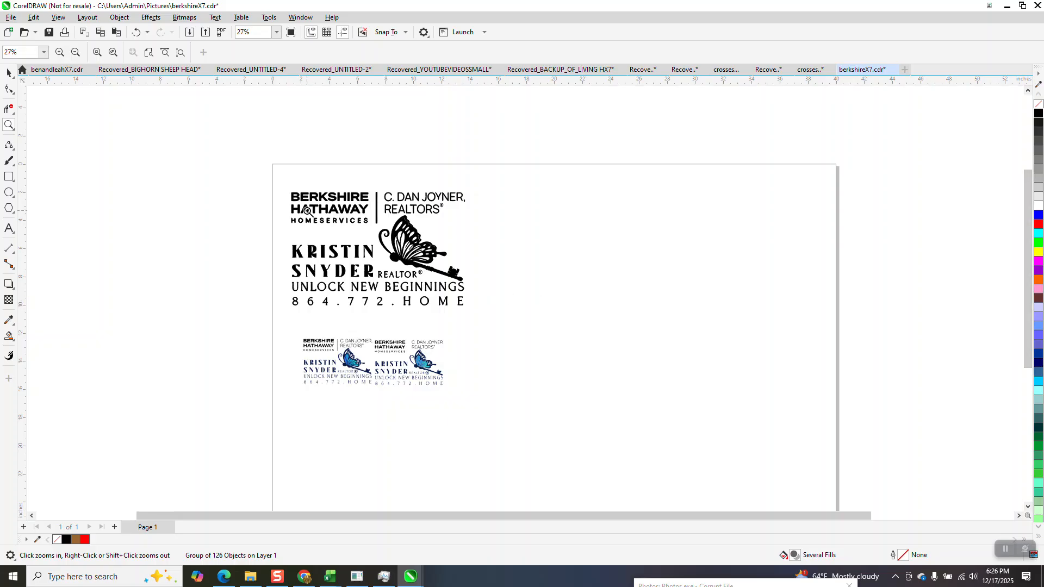
pyautogui.moveTo(292, 186); pyautogui.dragTo(481, 315)
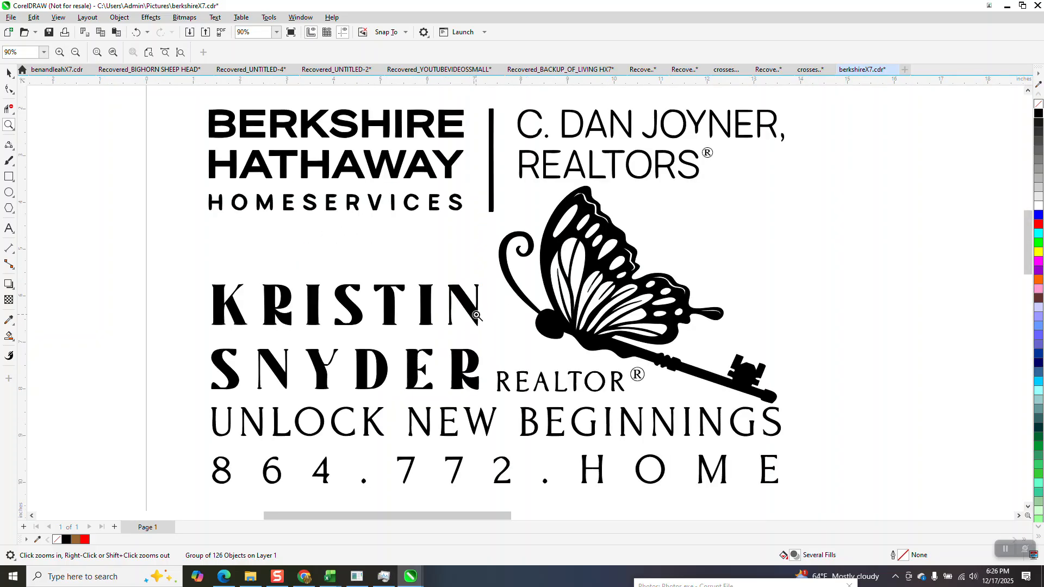
pyautogui.moveTo(707, 147); pyautogui.dragTo(746, 163)
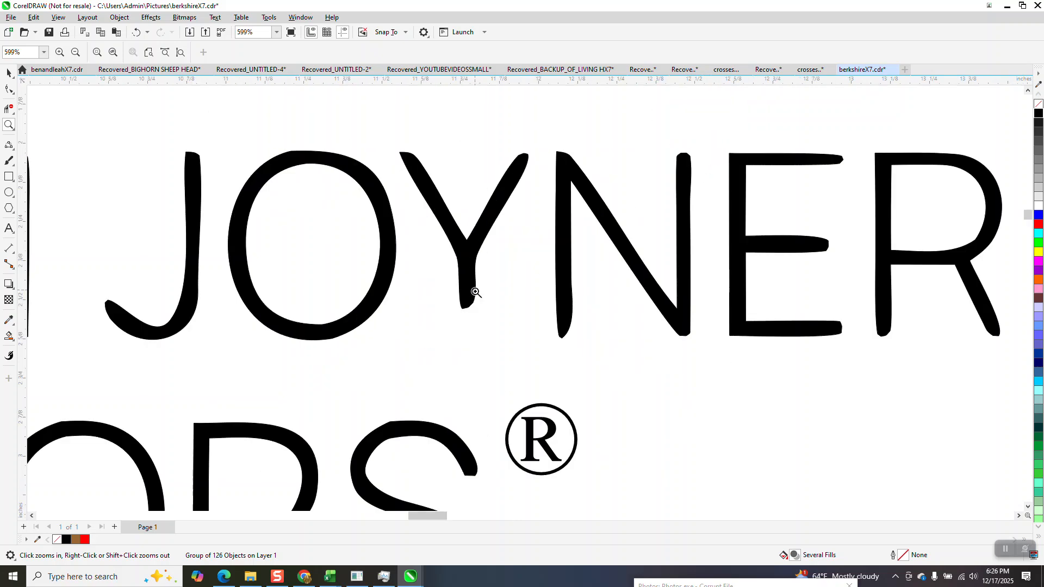
pyautogui.scroll(-6, 476, 292)
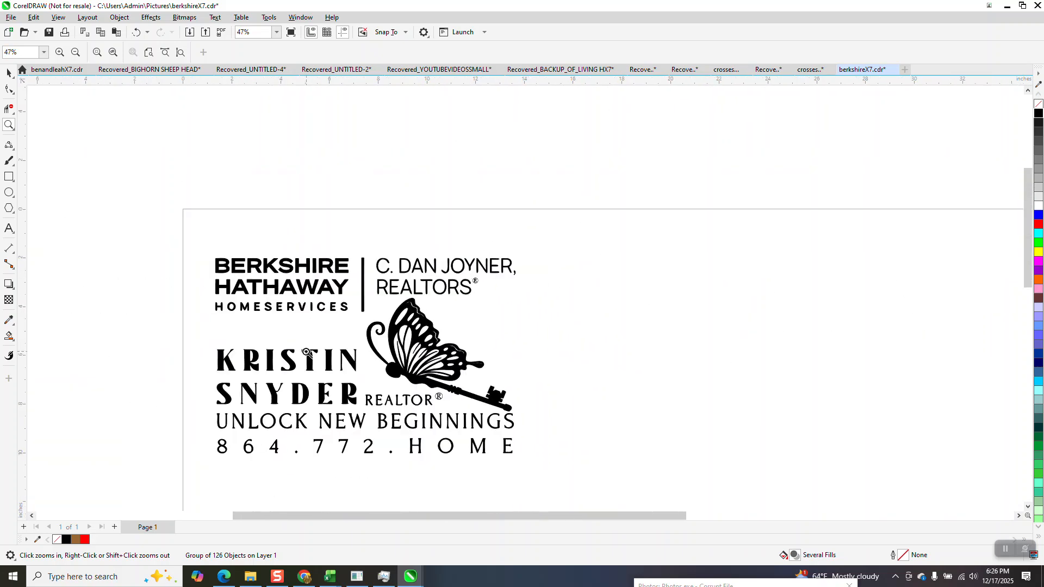
pyautogui.scroll(6, 290, 383)
pyautogui.scroll(-2, 435, 320)
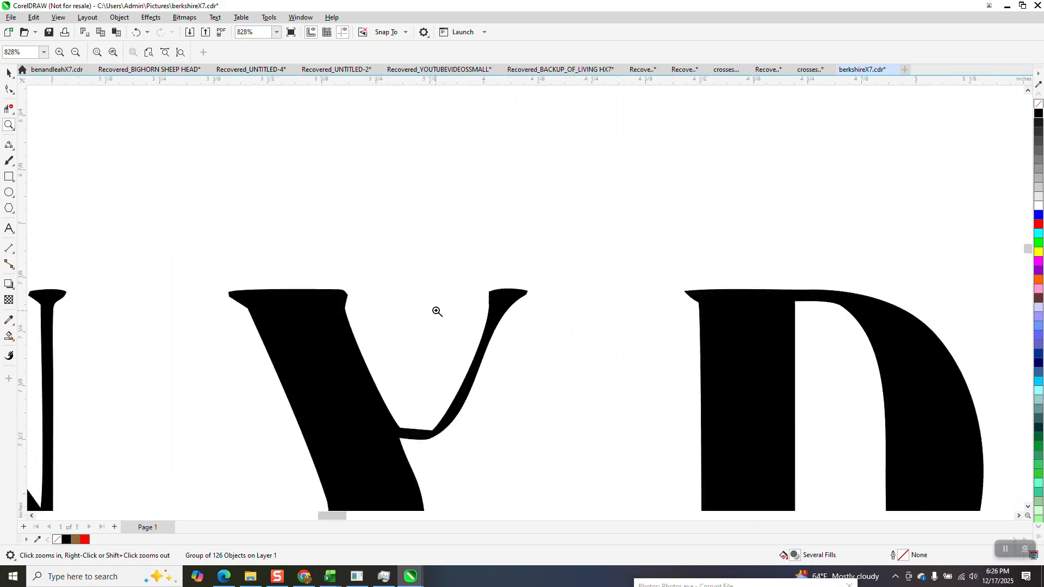
pyautogui.scroll(-5, 419, 379)
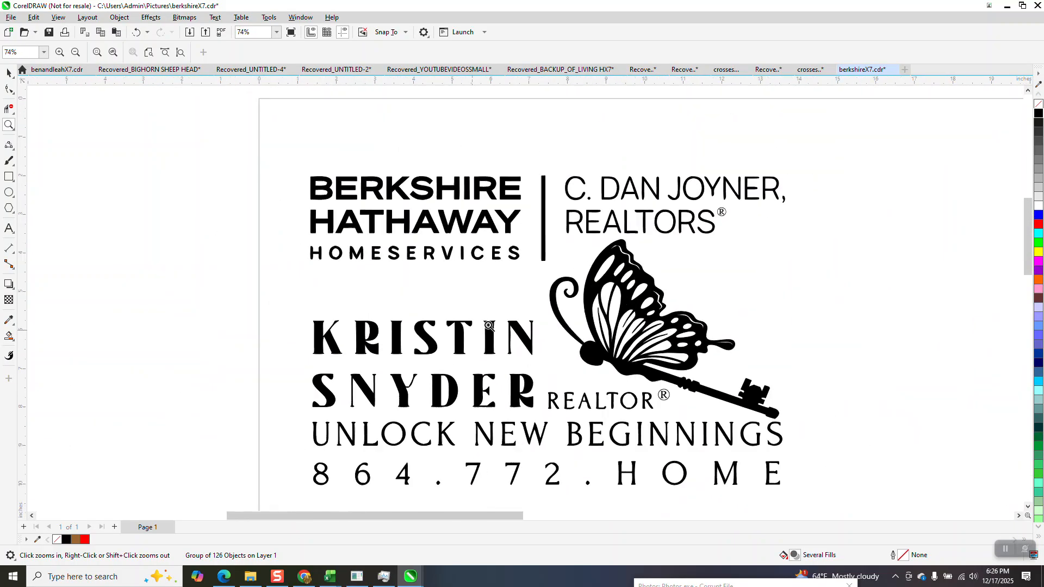
pyautogui.scroll(-2, 457, 276)
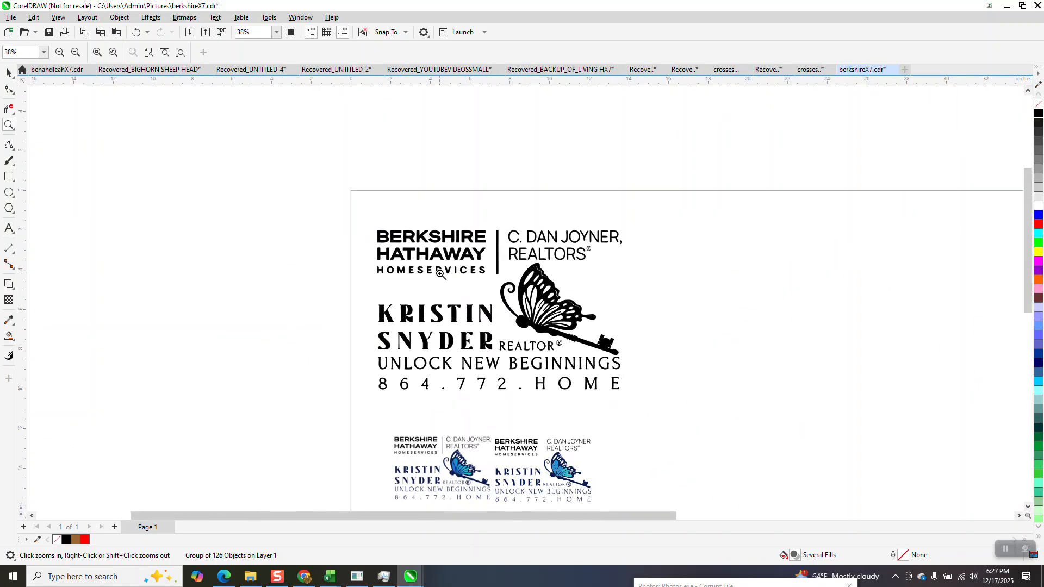
pyautogui.scroll(8, 485, 443)
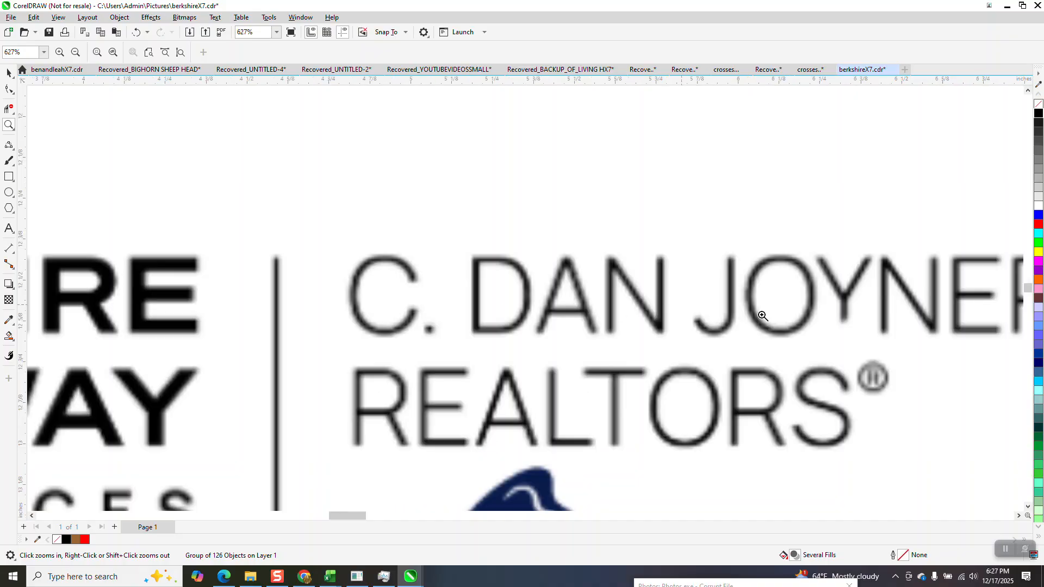
pyautogui.scroll(-3, 438, 237)
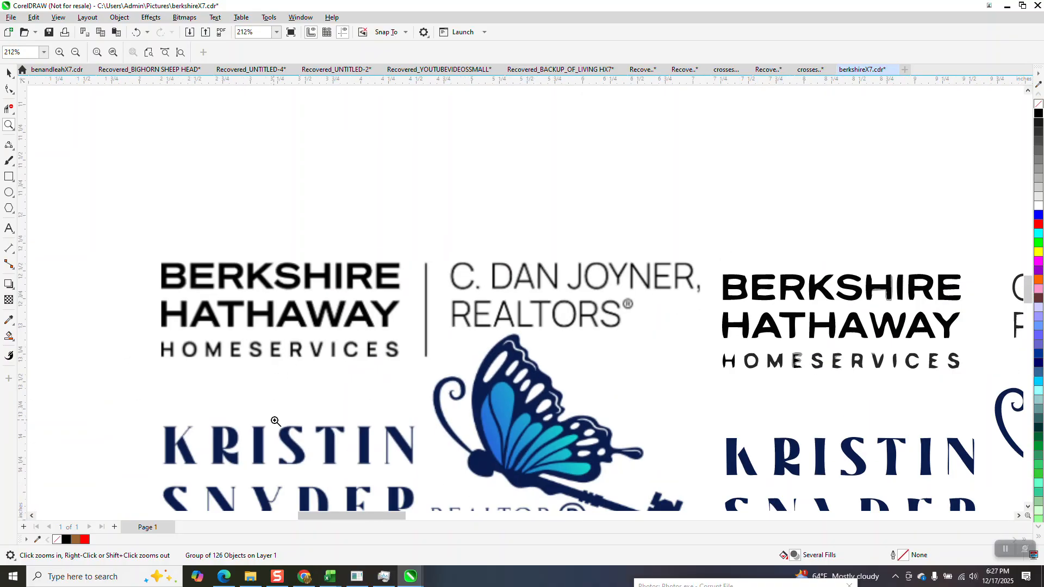
pyautogui.scroll(2, 274, 421)
pyautogui.scroll(-1, 343, 372)
pyautogui.scroll(3, 481, 422)
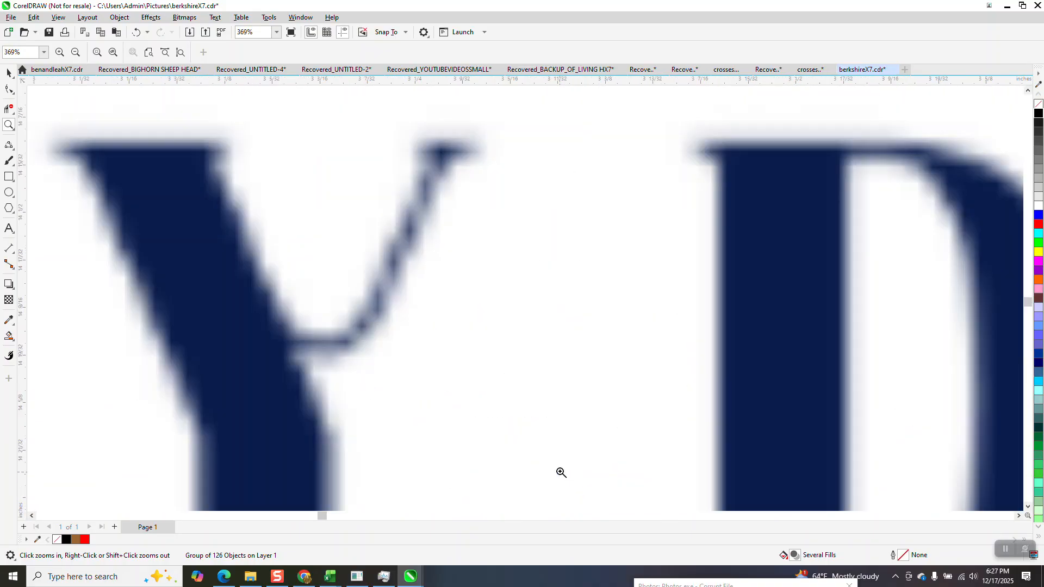
pyautogui.scroll(-2, 386, 316)
pyautogui.scroll(-4, 382, 295)
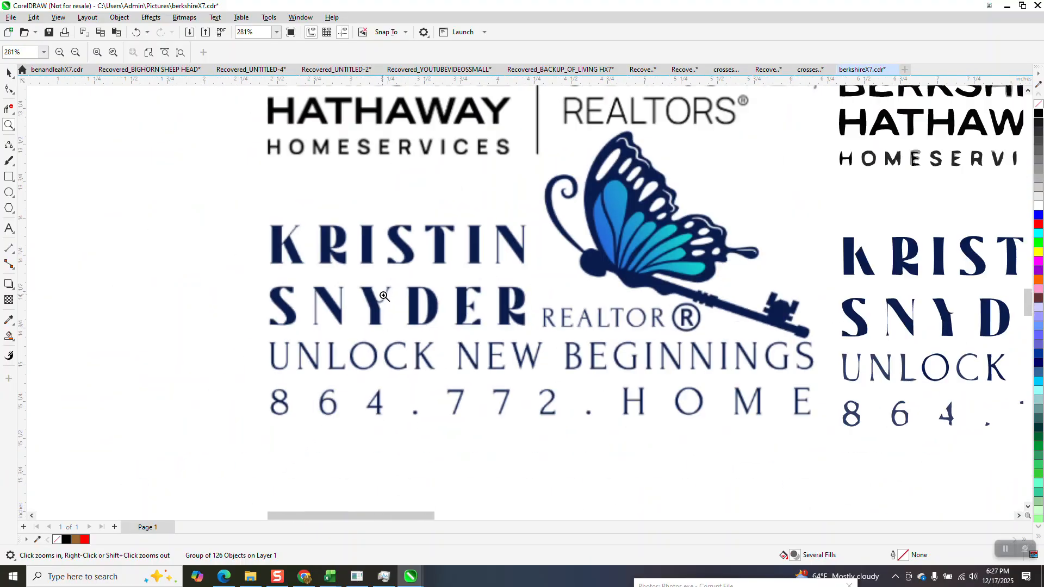
# Upload logo image 3278 from USB20FD (H:) into InstaSVG.
pyautogui.click(304, 576)
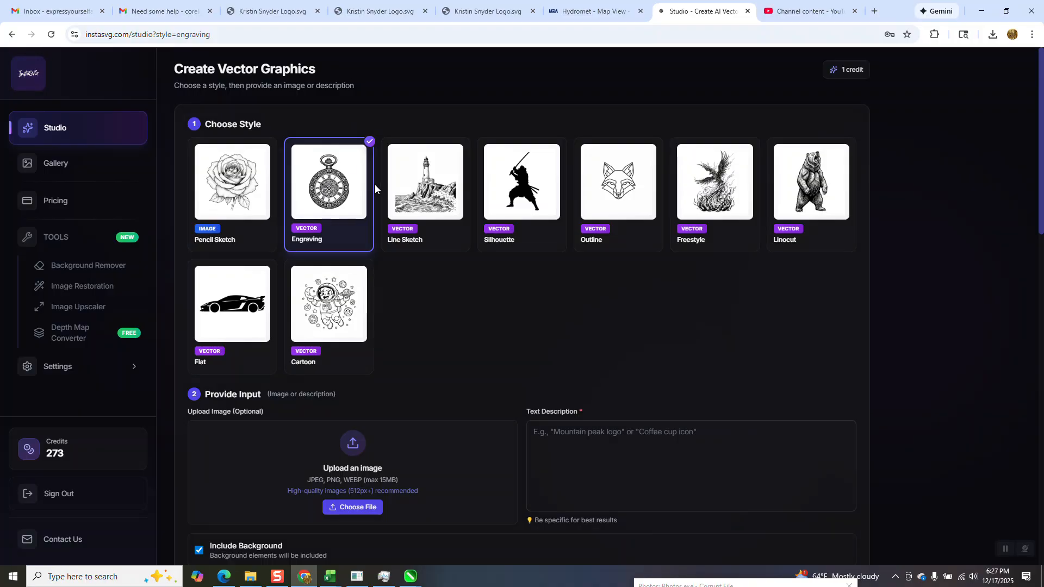
pyautogui.click(364, 510)
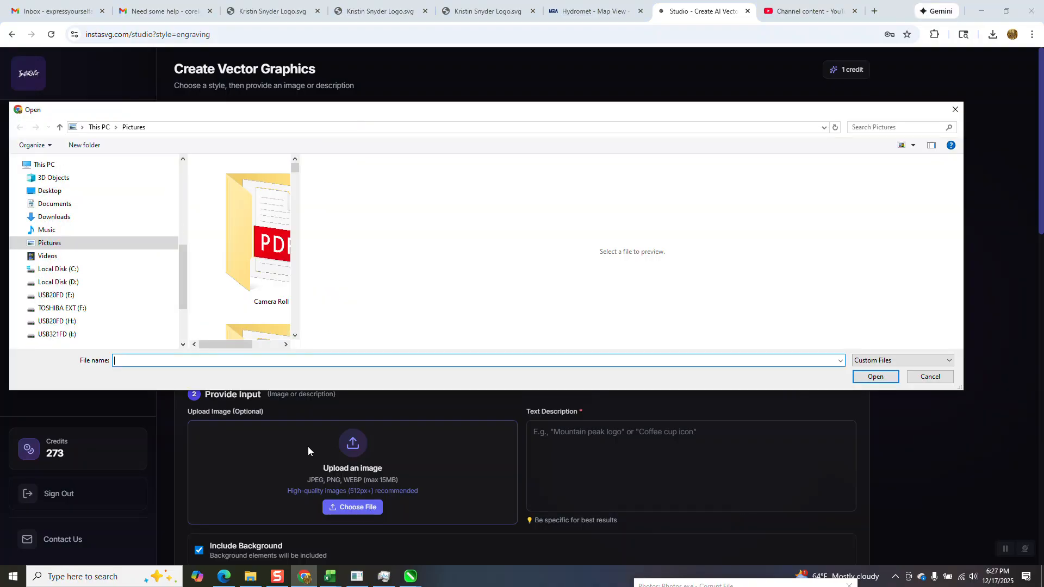
pyautogui.click(64, 321)
pyautogui.click(217, 177)
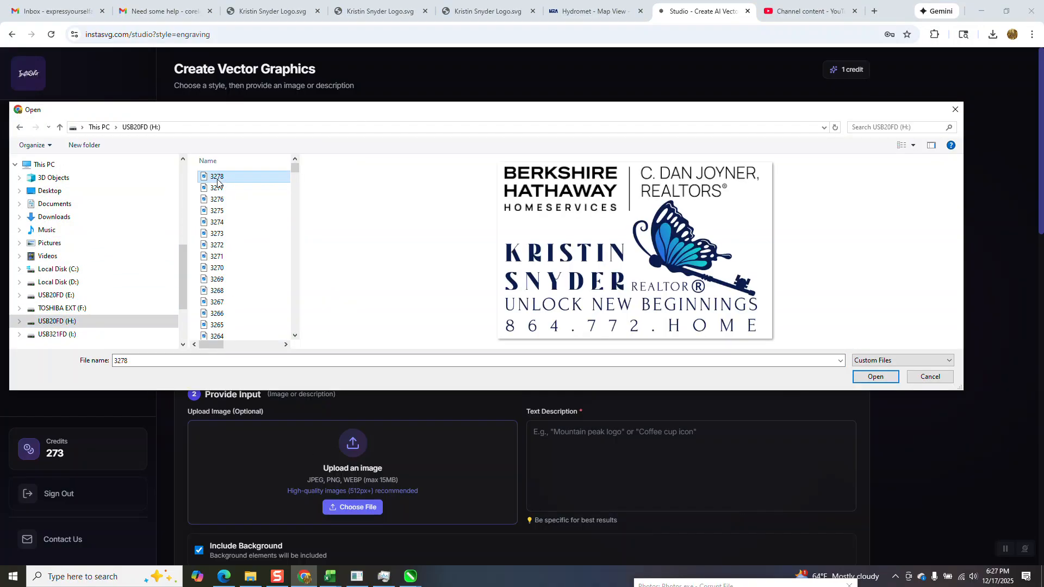
pyautogui.click(873, 380)
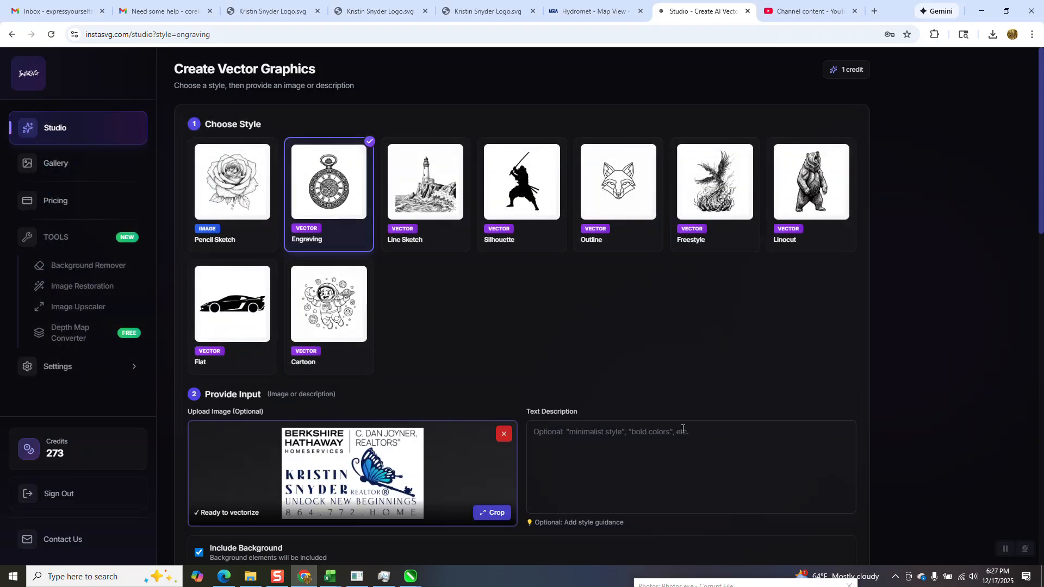
# Exclude the background and generate the engraving-style vector.
pyautogui.scroll(-5, 587, 392)
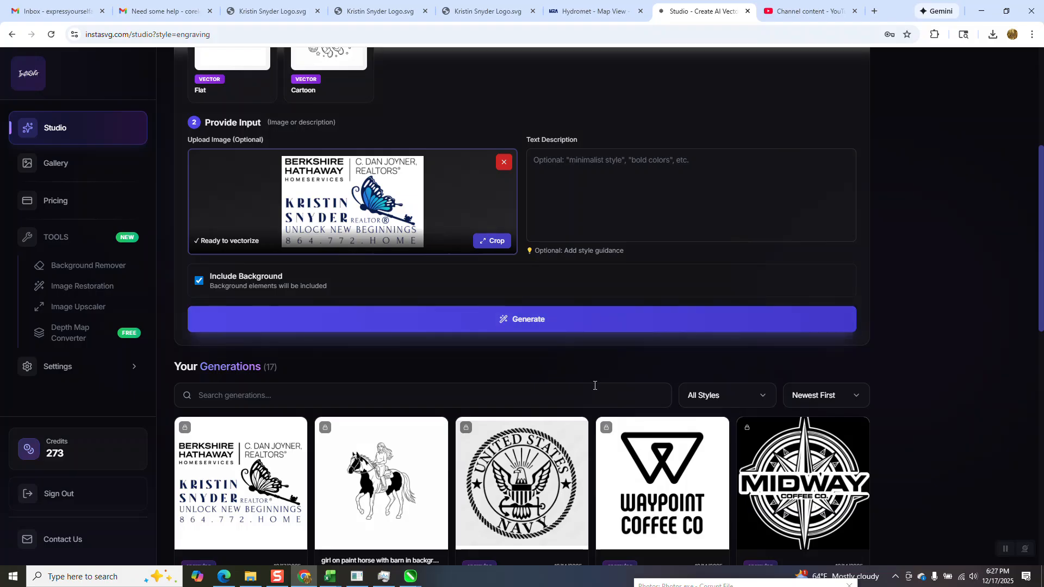
pyautogui.click(199, 284)
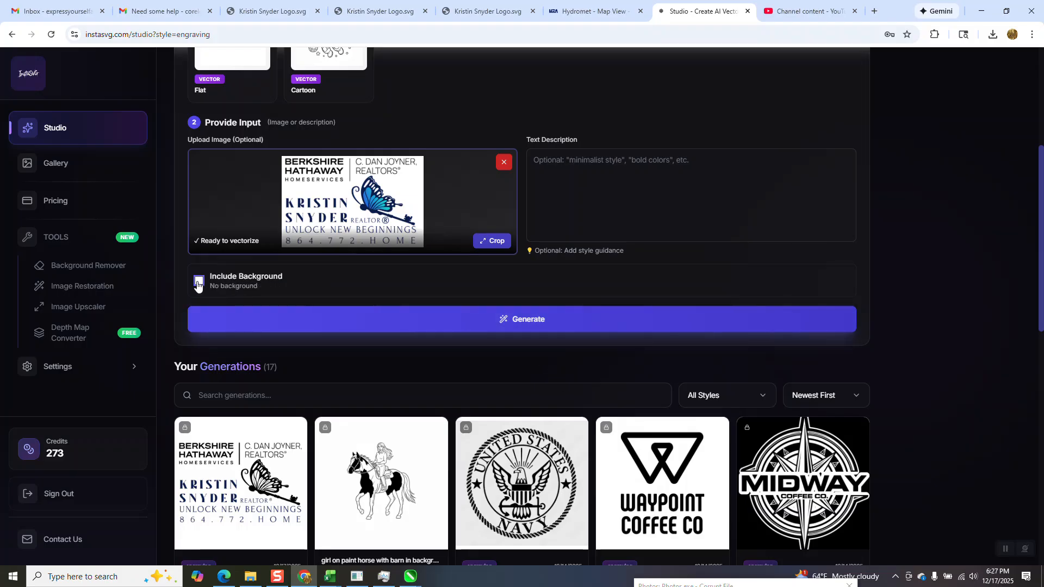
pyautogui.click(537, 321)
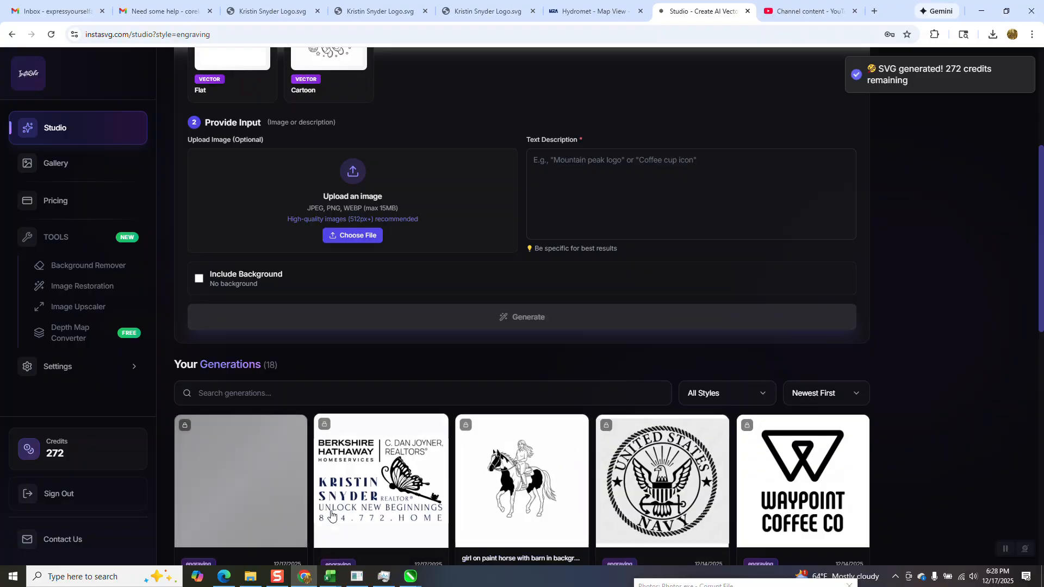
# Download the newest card in Your Generations as an SVG file.
pyautogui.scroll(-5, 327, 491)
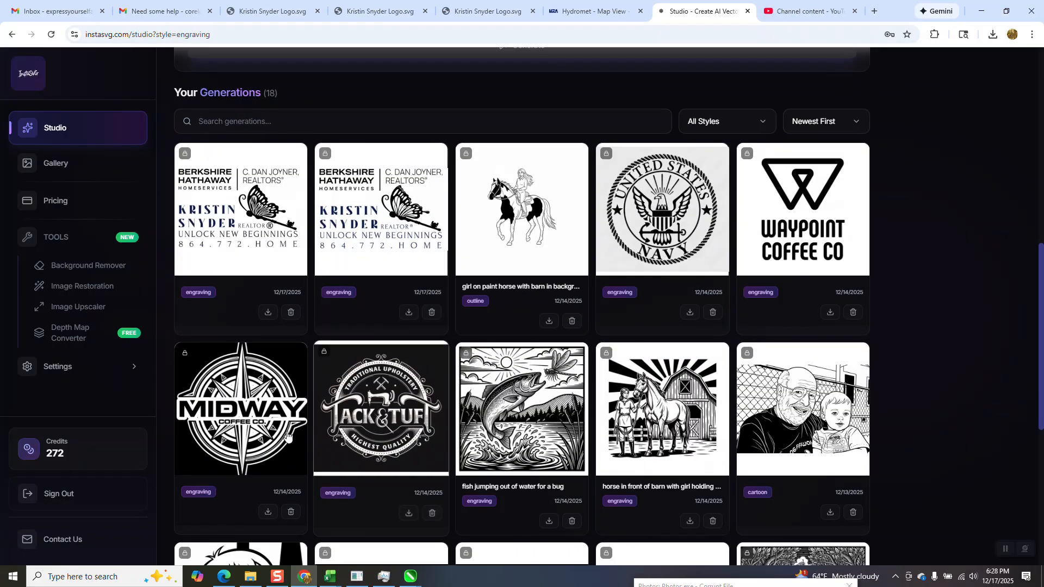
pyautogui.click(269, 317)
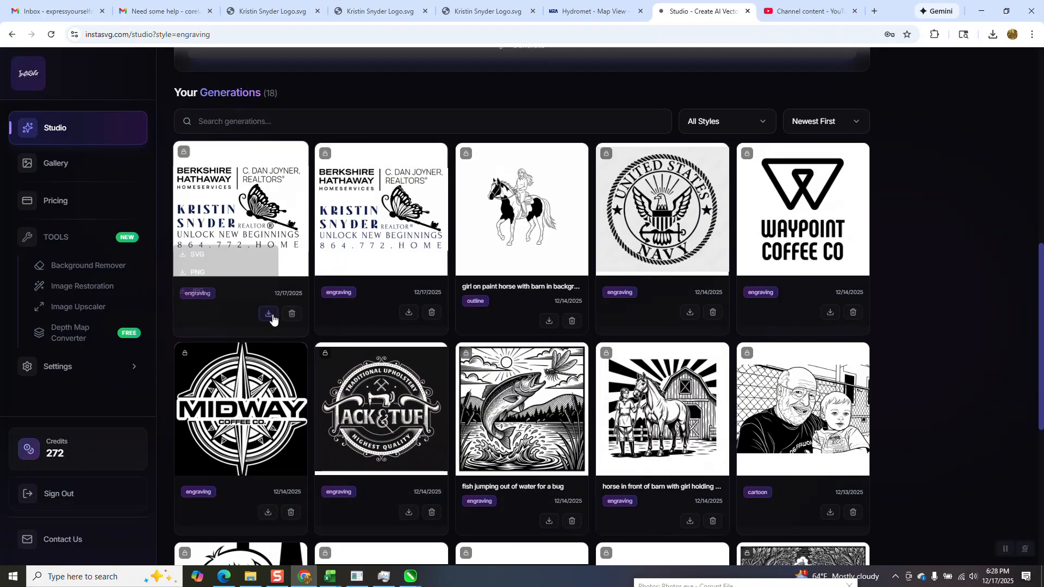
pyautogui.click(204, 265)
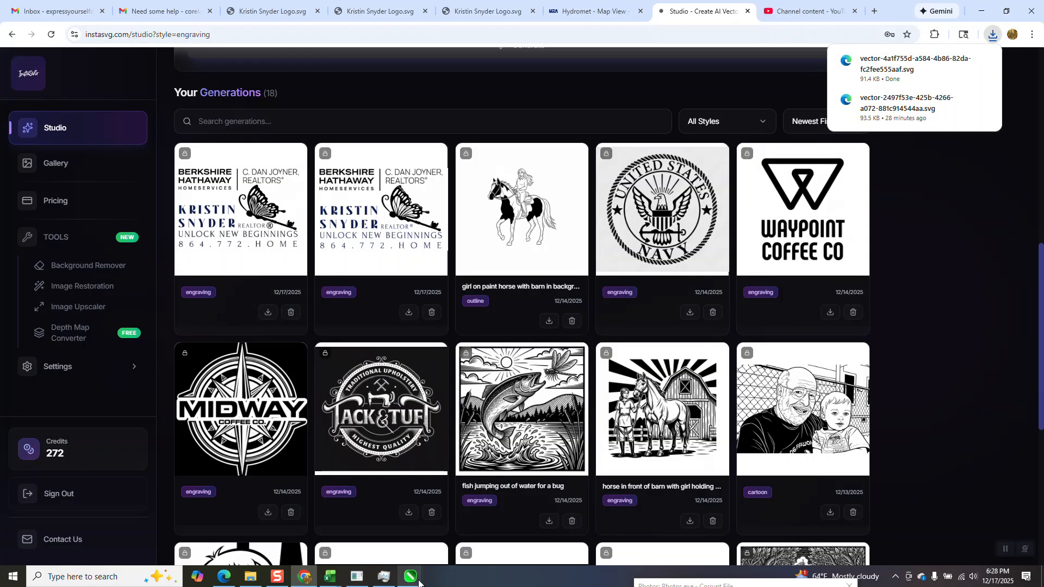
# Back in CorelDRAW, import the downloaded vector SVG and place it beside the small logos.
pyautogui.moveTo(416, 580)
pyautogui.click(969, 531)
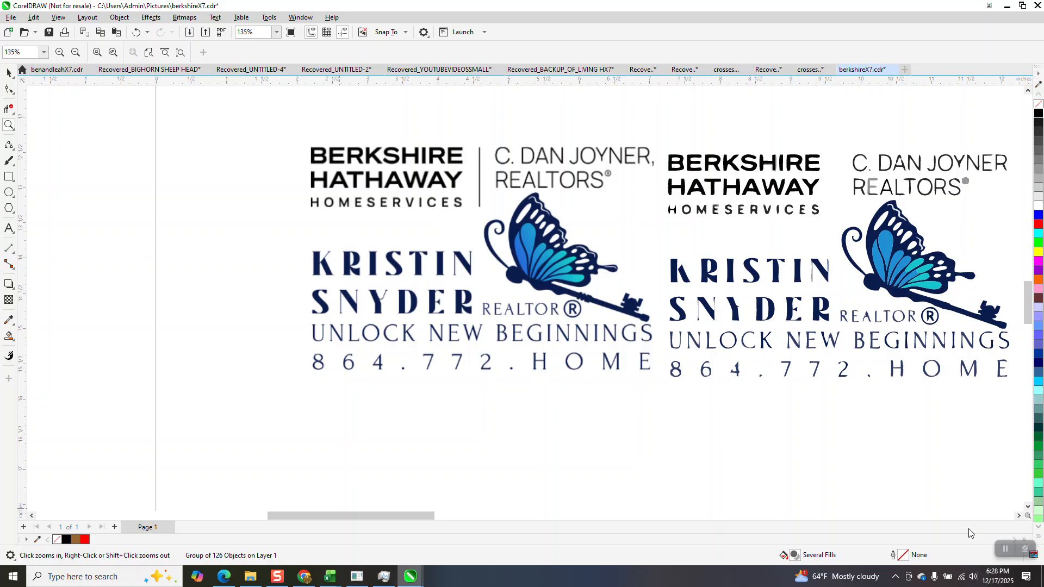
pyautogui.scroll(-4, 381, 303)
pyautogui.click(9, 73)
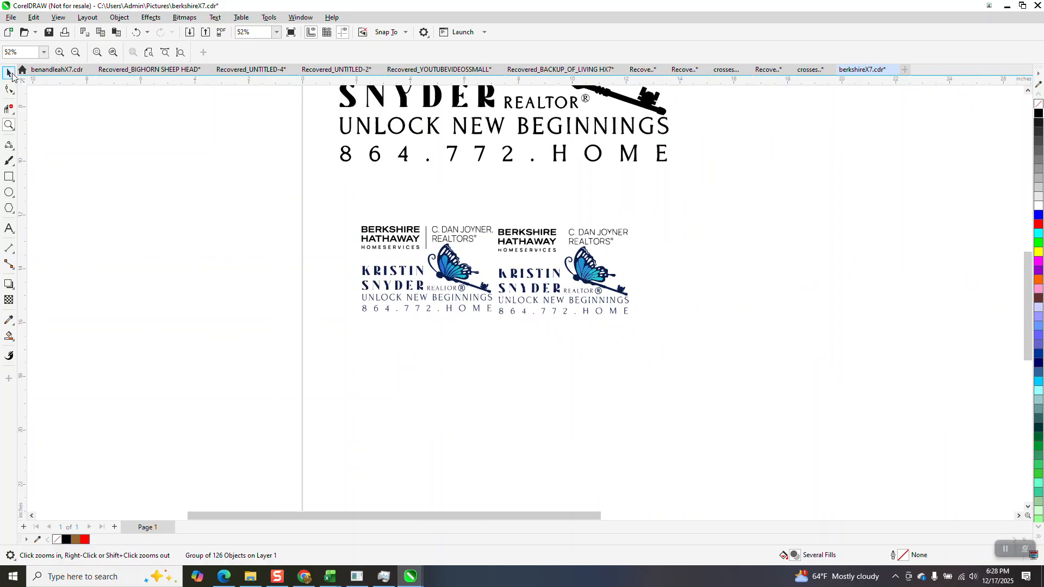
pyautogui.rightClick(242, 162)
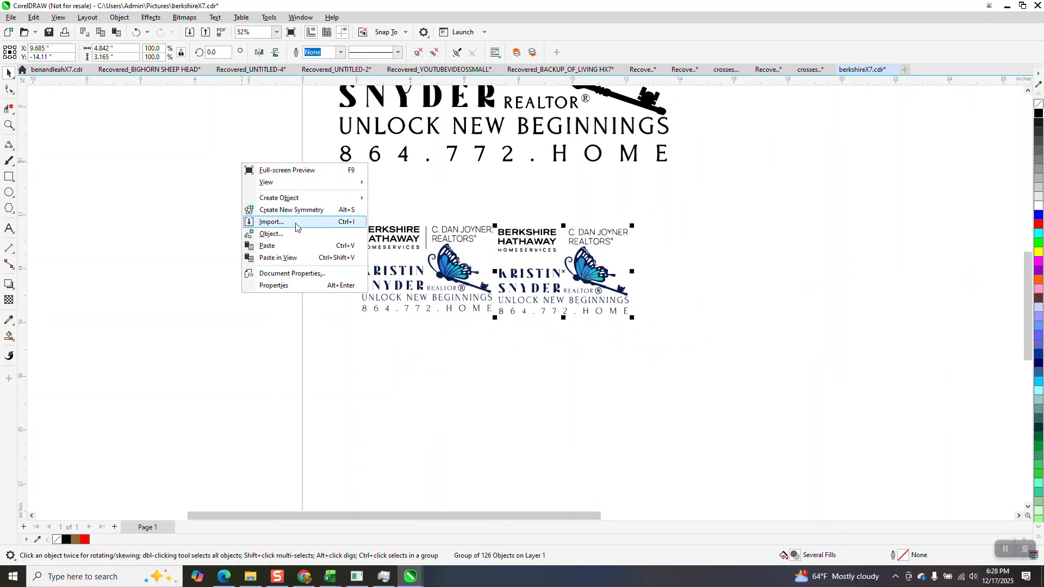
pyautogui.click(272, 222)
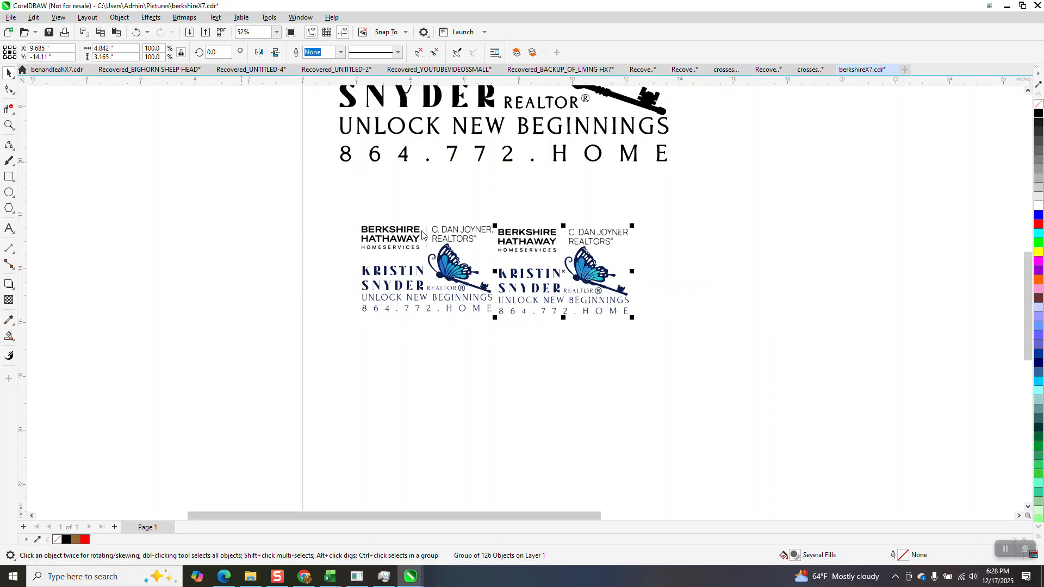
pyautogui.click(577, 253)
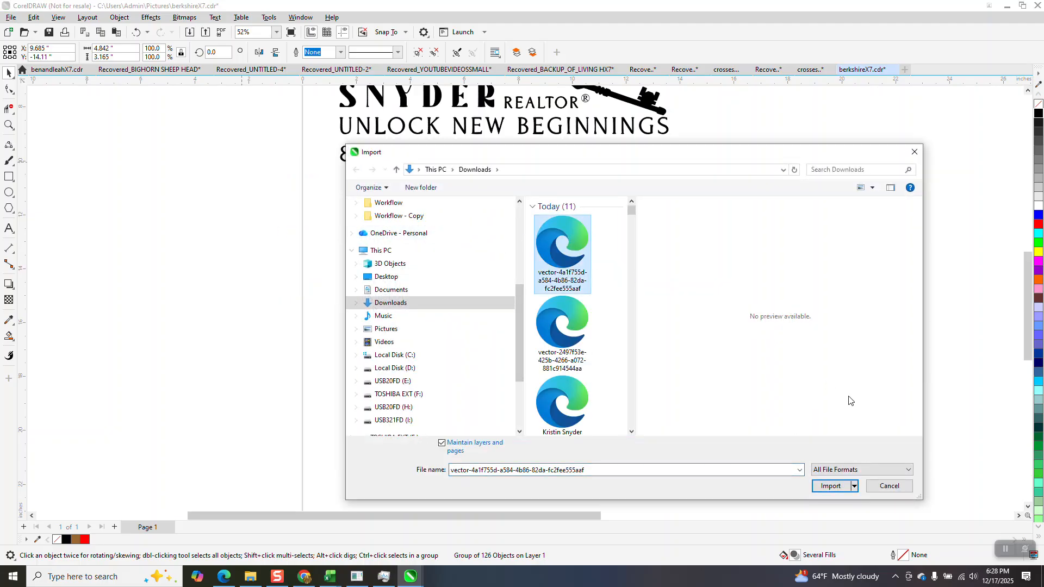
pyautogui.click(831, 485)
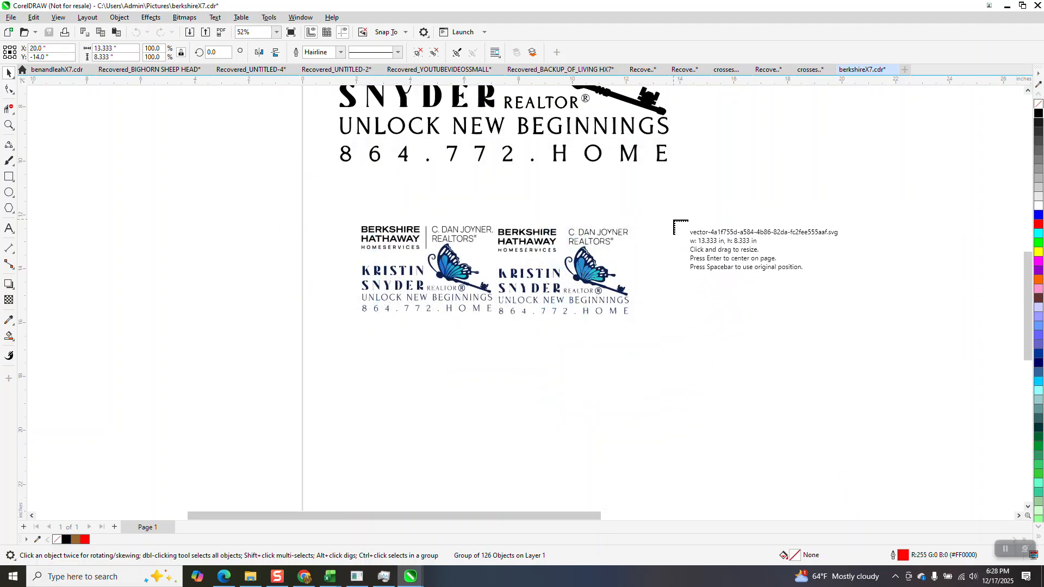
pyautogui.click(677, 230)
pyautogui.click(510, 329)
# Zoom in on the imported REALTORS text and ® mark, then select the logo group.
pyautogui.scroll(-1, 478, 329)
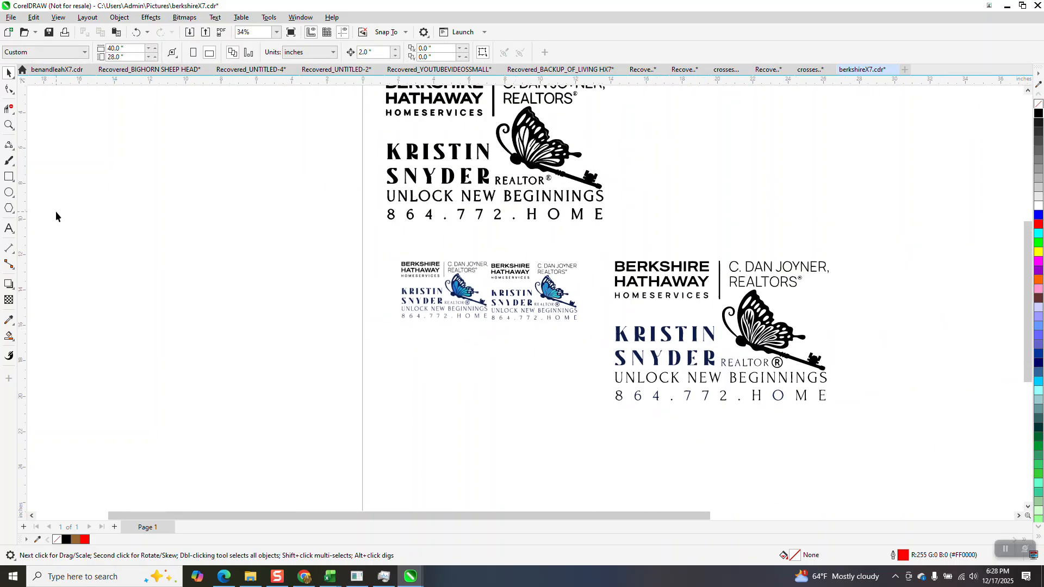
pyautogui.click(8, 125)
pyautogui.moveTo(638, 267); pyautogui.dragTo(738, 380)
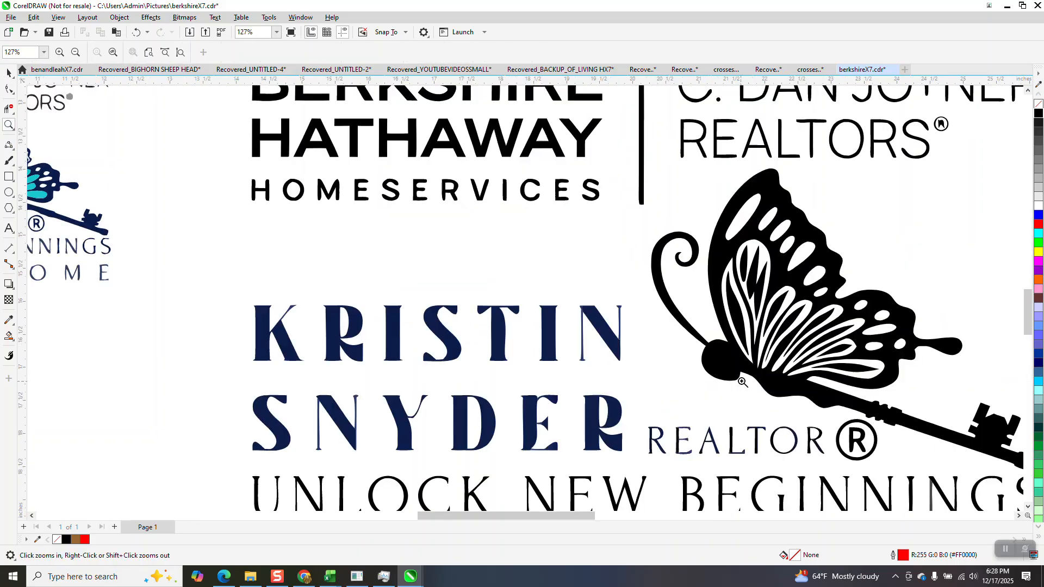
pyautogui.scroll(-1, 590, 376)
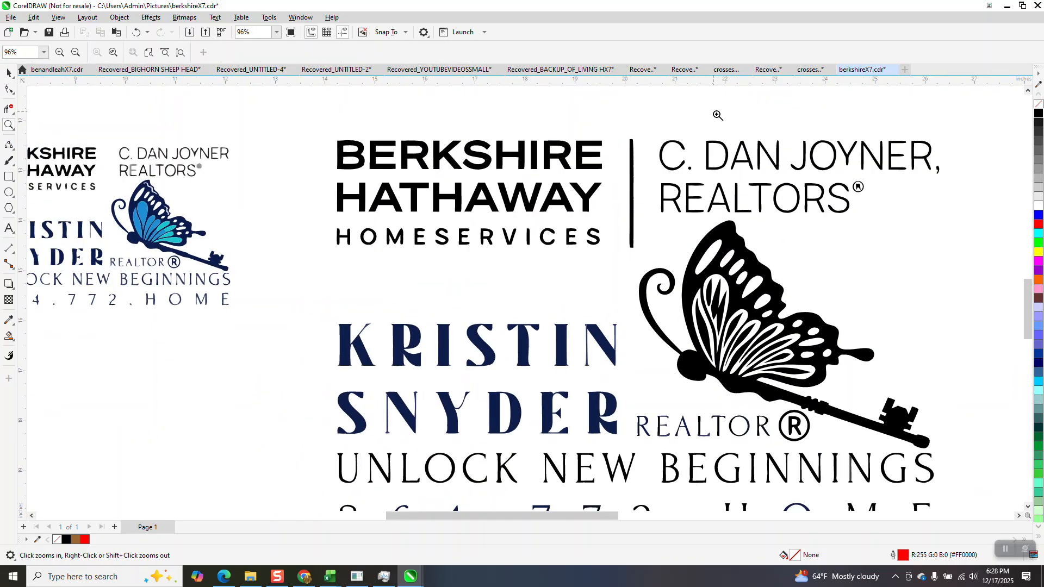
pyautogui.moveTo(715, 113); pyautogui.dragTo(872, 220)
pyautogui.scroll(-3, 683, 235)
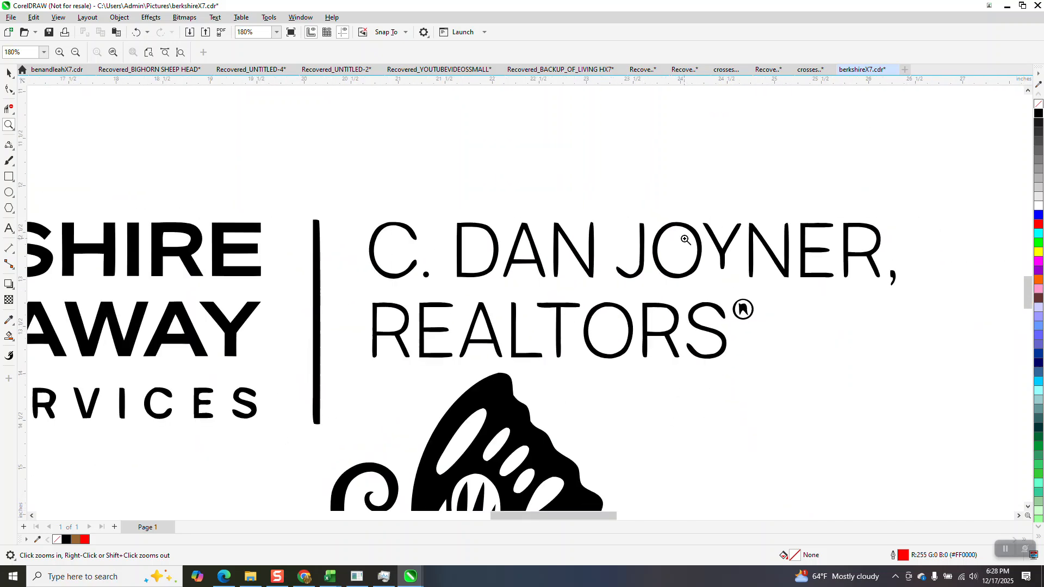
pyautogui.scroll(4, 766, 333)
pyautogui.scroll(-3, 598, 310)
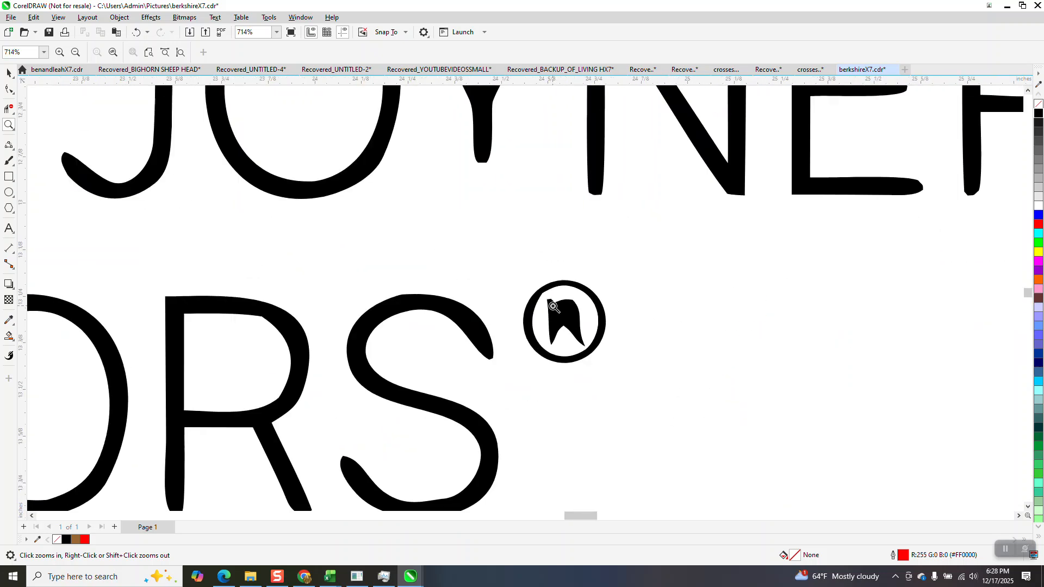
pyautogui.scroll(-6, 555, 302)
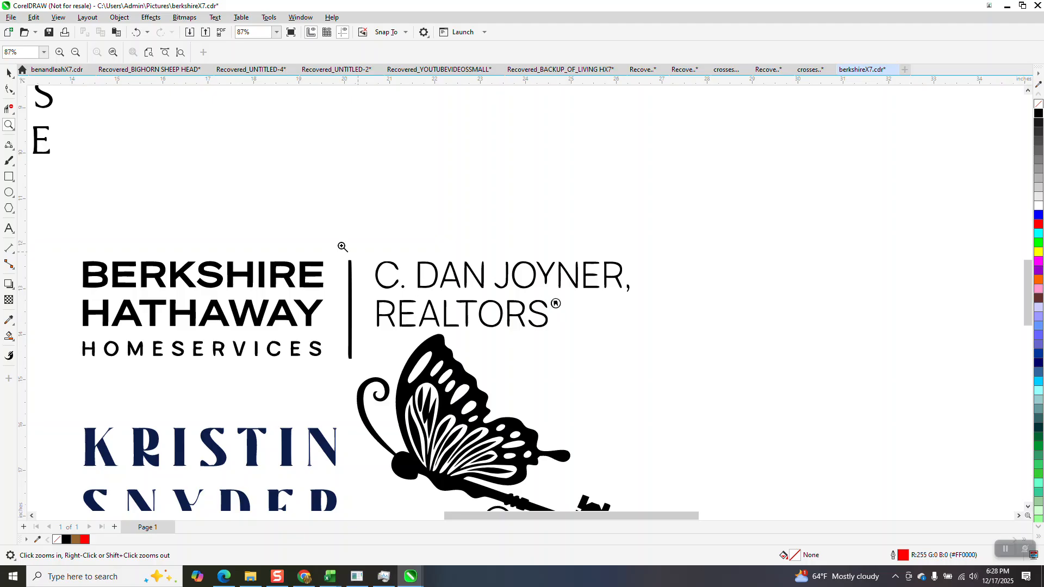
pyautogui.click(9, 72)
pyautogui.scroll(-2, 253, 255)
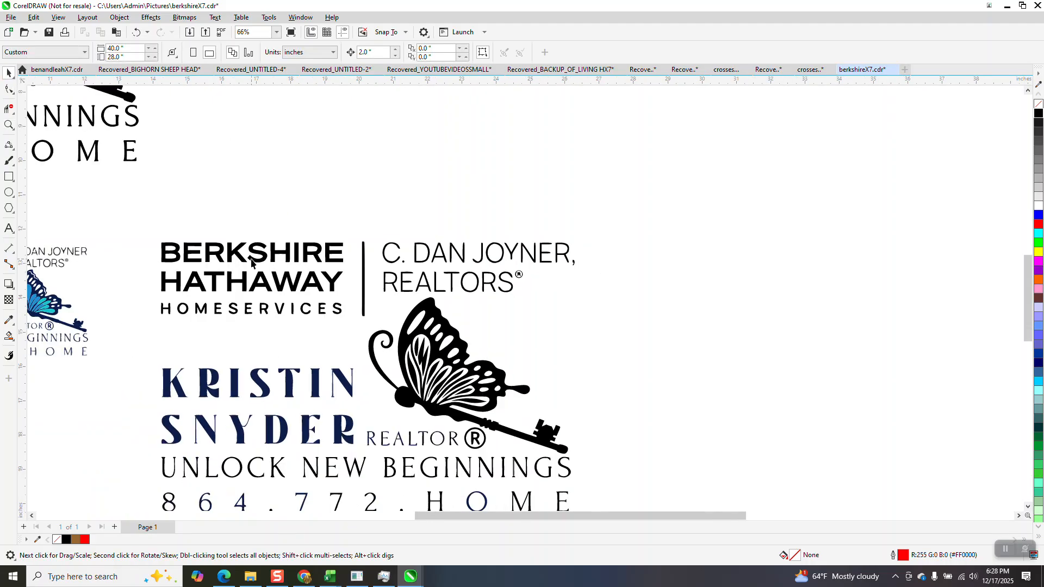
pyautogui.click(253, 256)
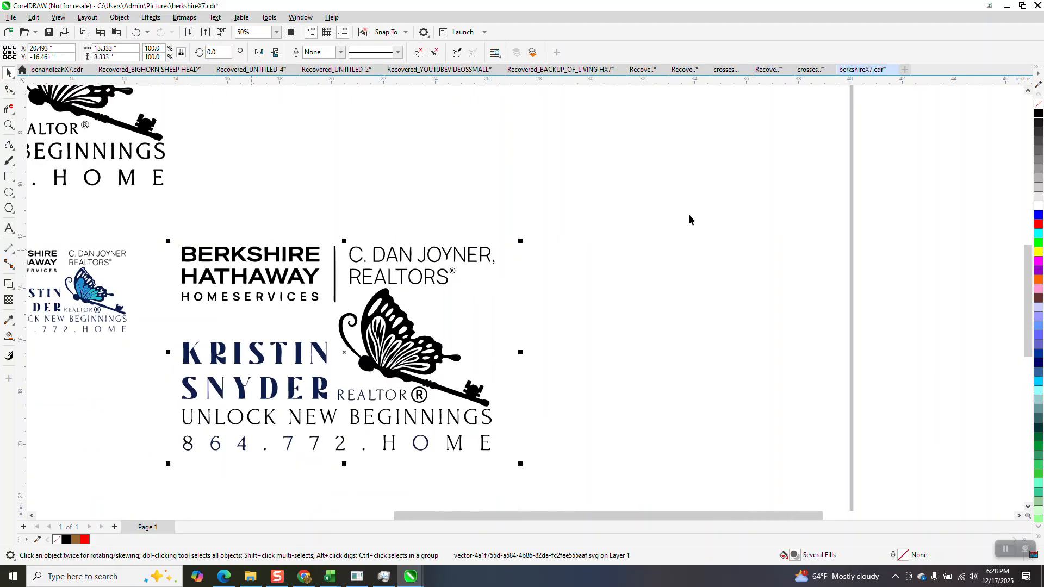
pyautogui.click(1037, 104)
pyautogui.rightClick(1037, 113)
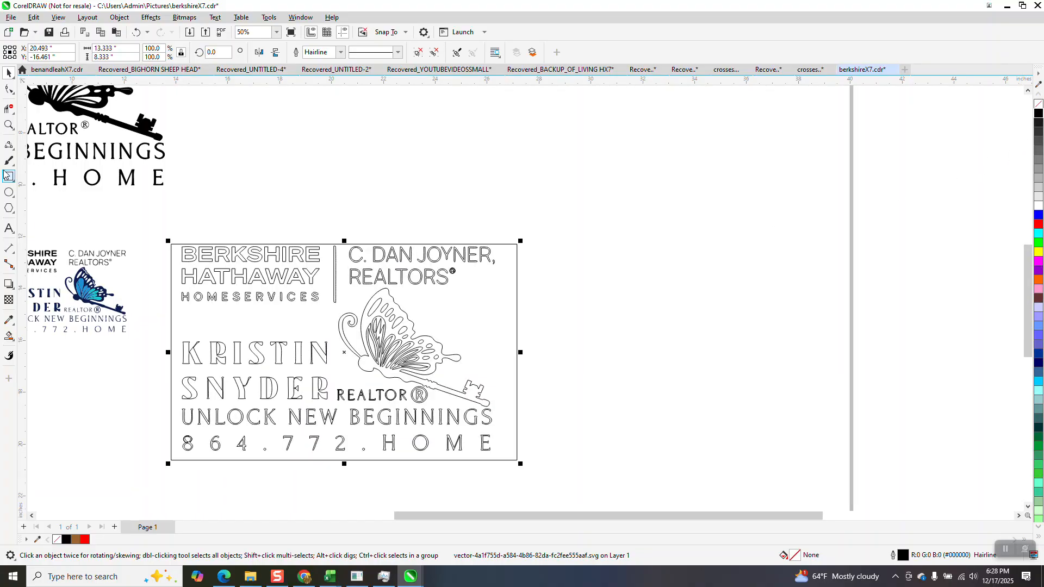
pyautogui.click(8, 125)
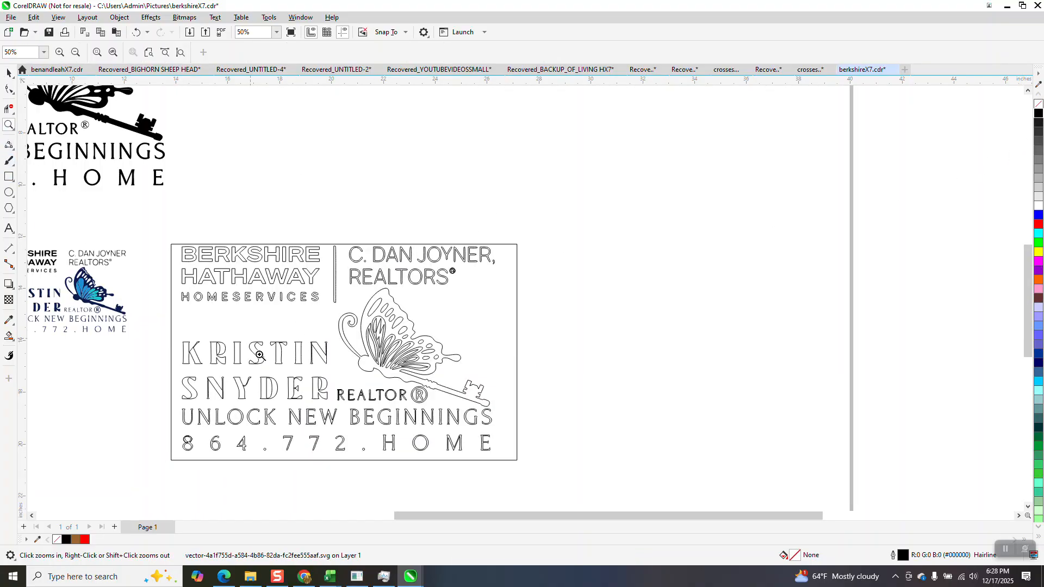
pyautogui.moveTo(260, 355); pyautogui.dragTo(346, 404)
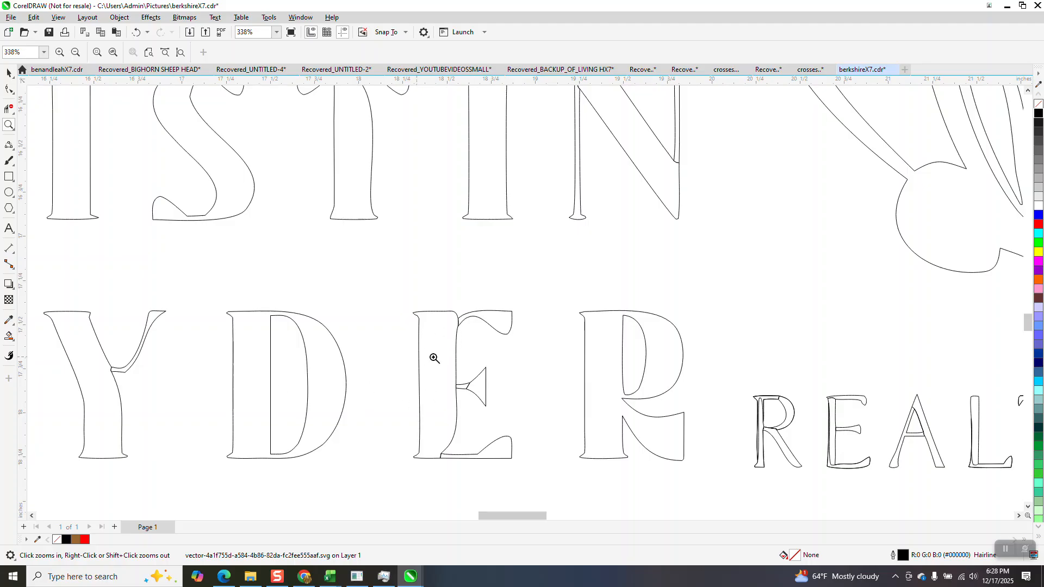
pyautogui.scroll(-3, 520, 278)
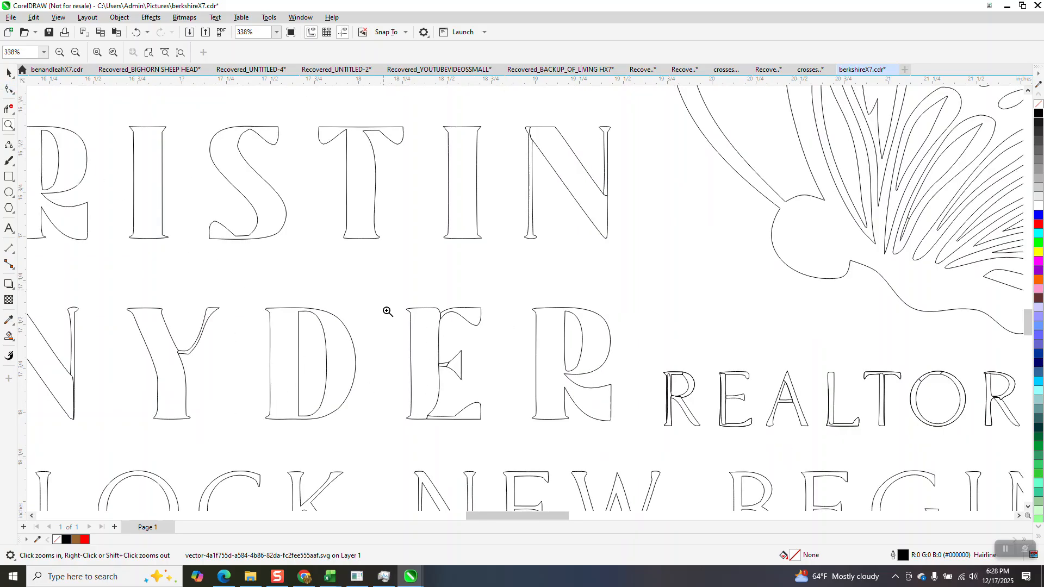
pyautogui.click(135, 33)
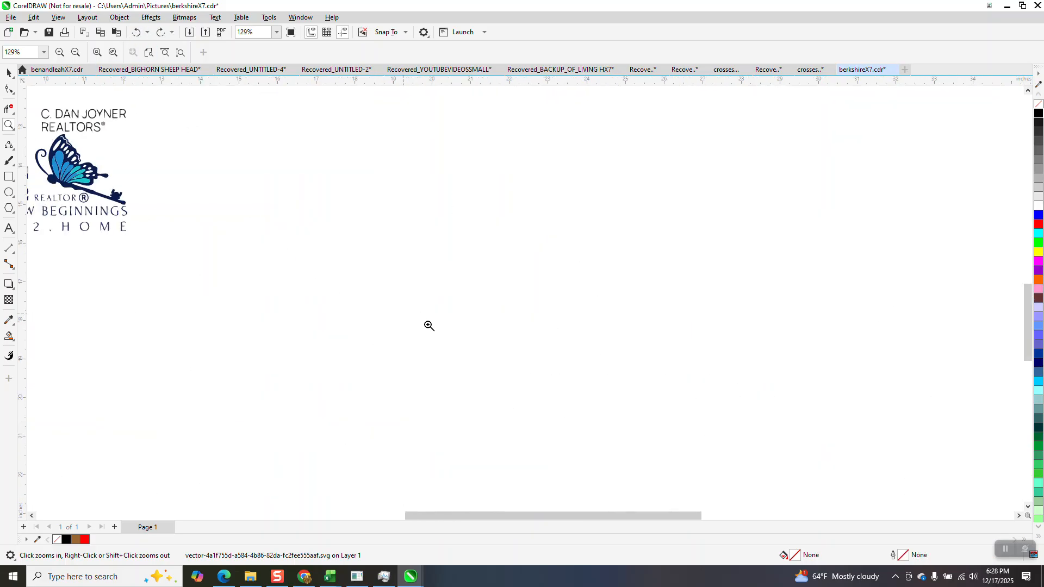
pyautogui.scroll(-4, 430, 322)
pyautogui.click(161, 34)
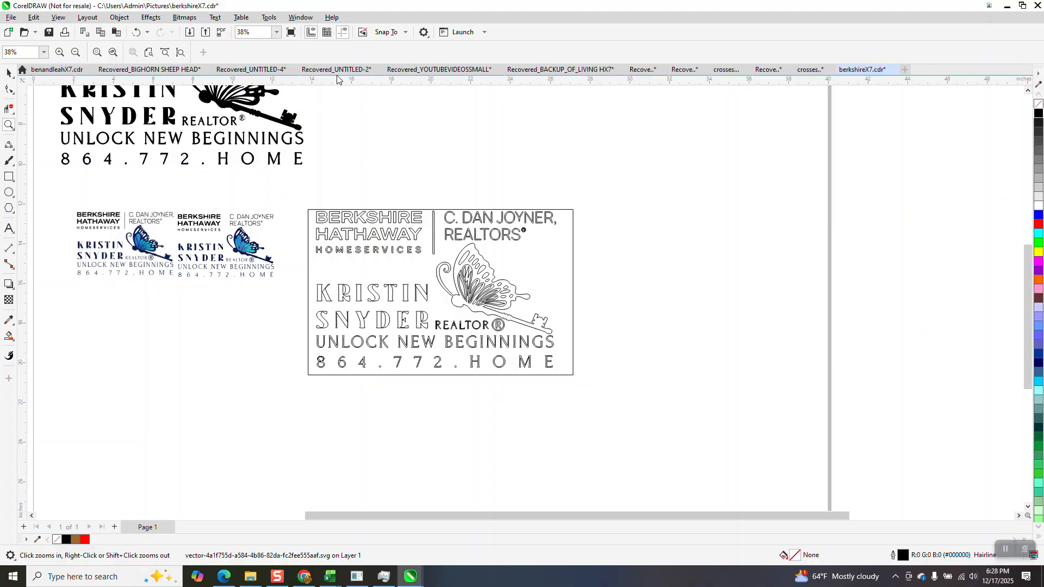
pyautogui.click(138, 34)
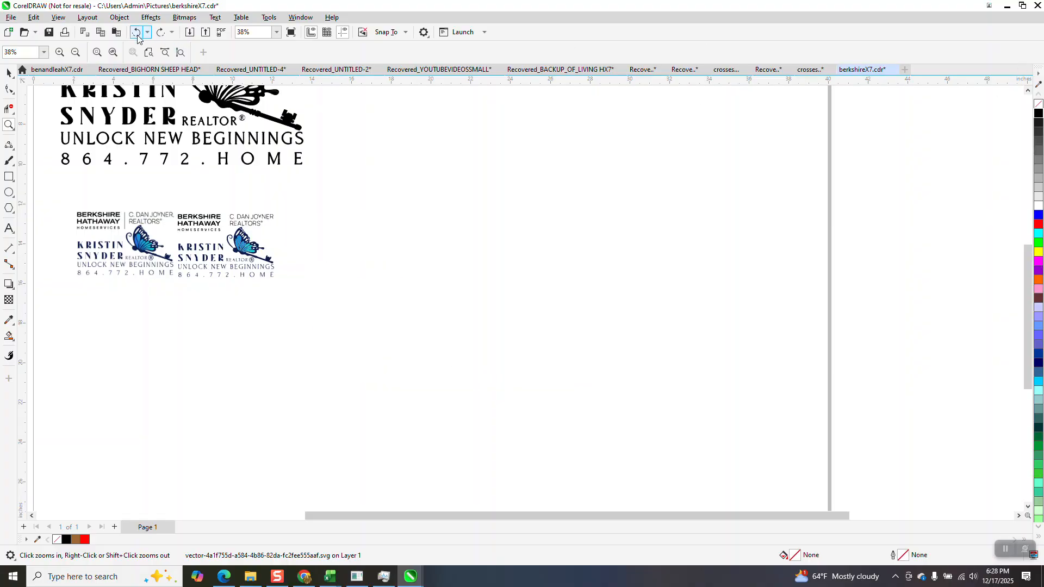
pyautogui.click(137, 33)
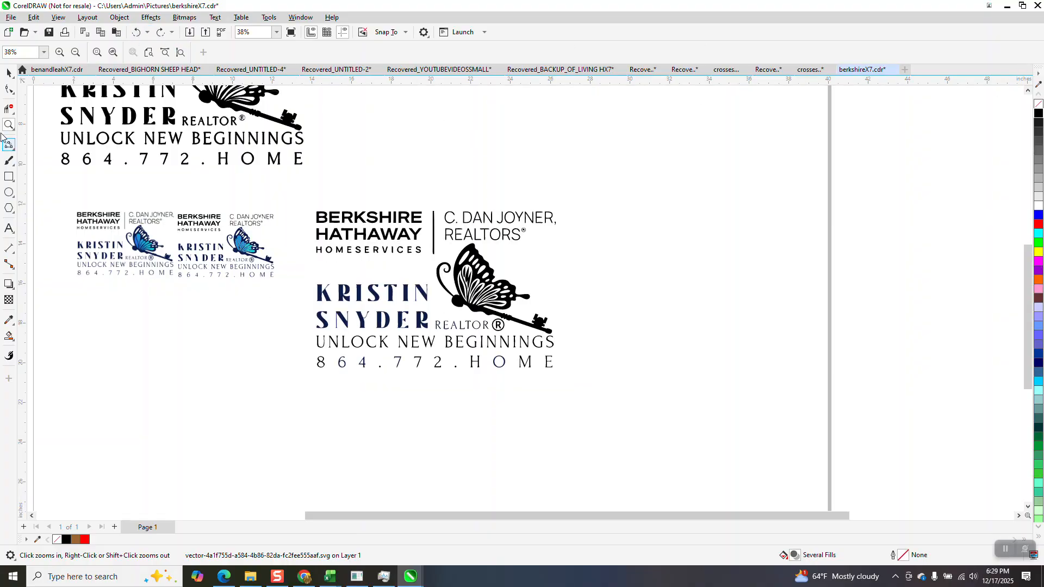
pyautogui.moveTo(406, 248); pyautogui.dragTo(649, 400)
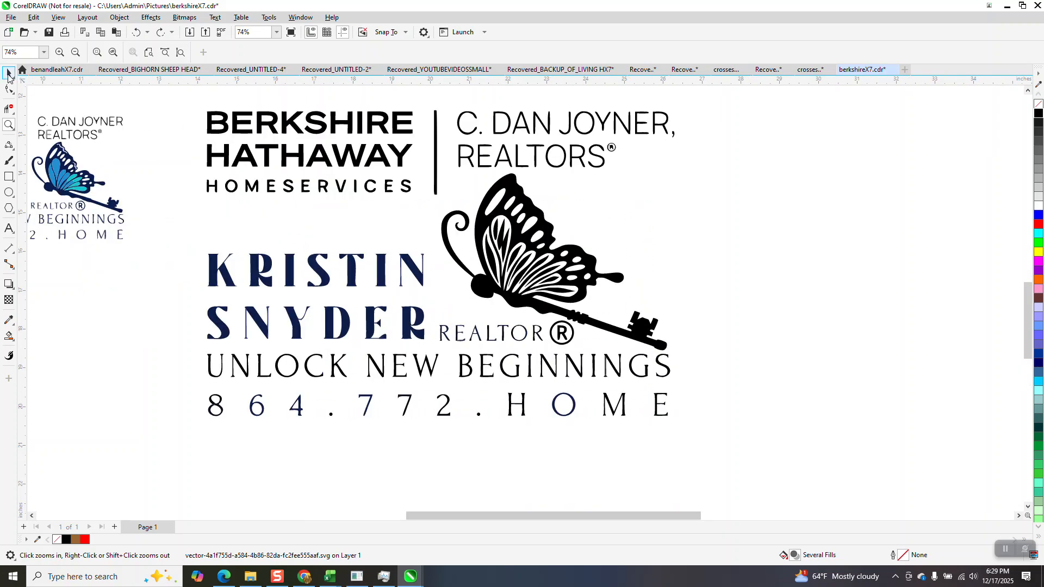
# Ungroup the whole imported logo with Object > Group > Ungroup.
pyautogui.click(7, 74)
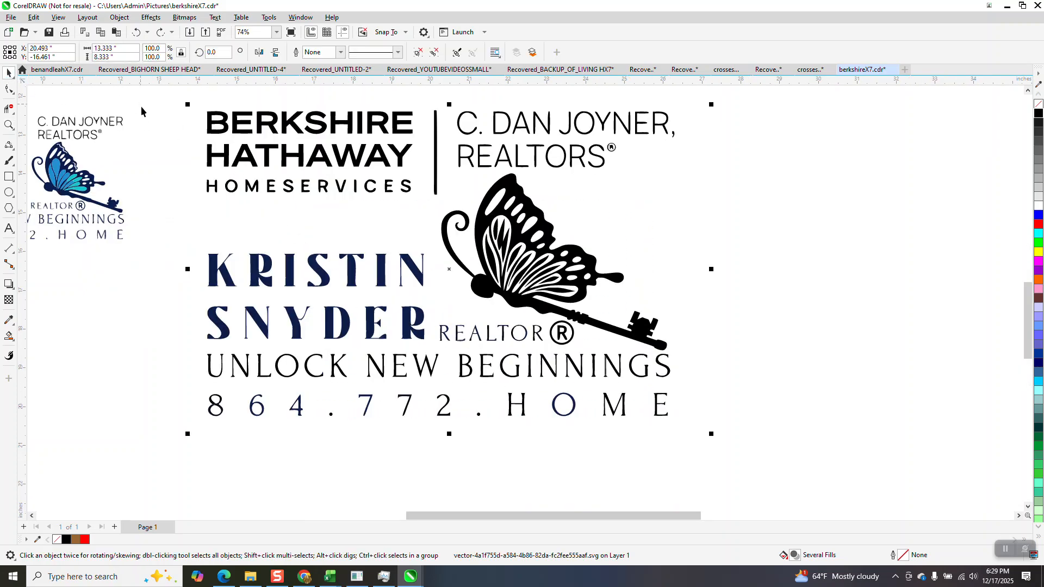
pyautogui.click(119, 17)
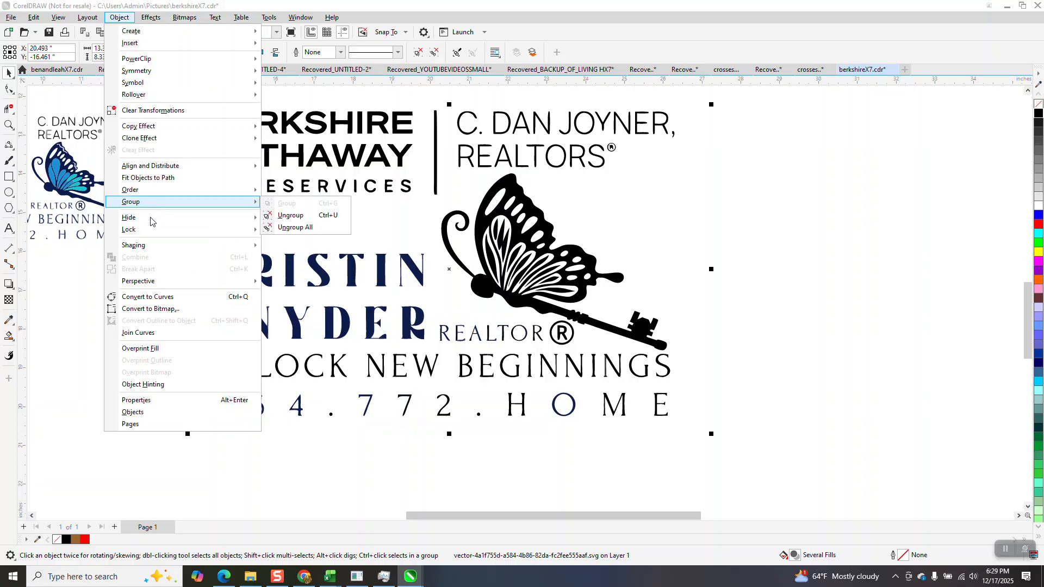
pyautogui.moveTo(152, 206)
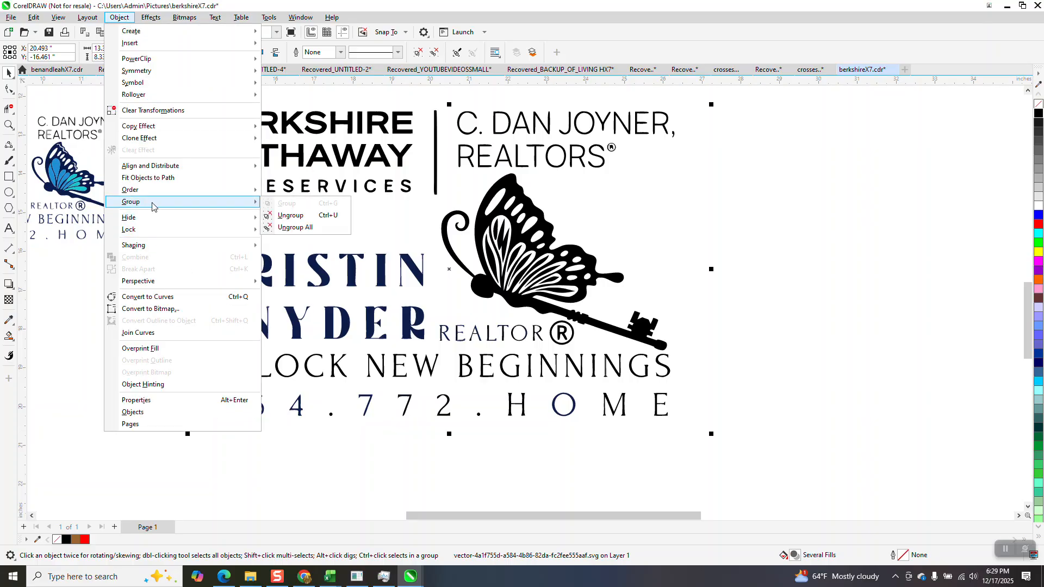
pyautogui.click(293, 215)
# Select all the navy name letters and fill them black.
pyautogui.click(213, 132)
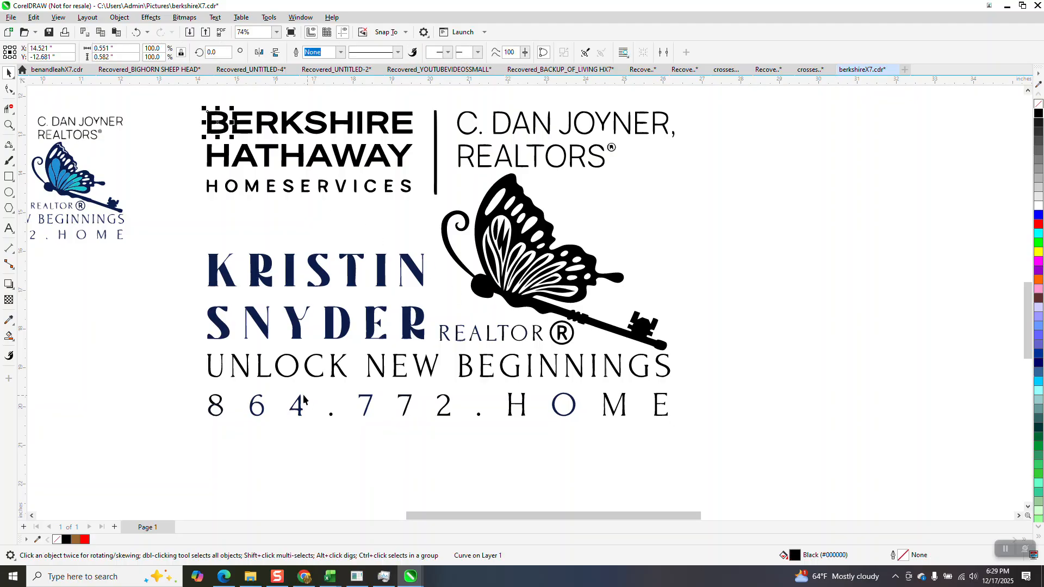
pyautogui.click(232, 287)
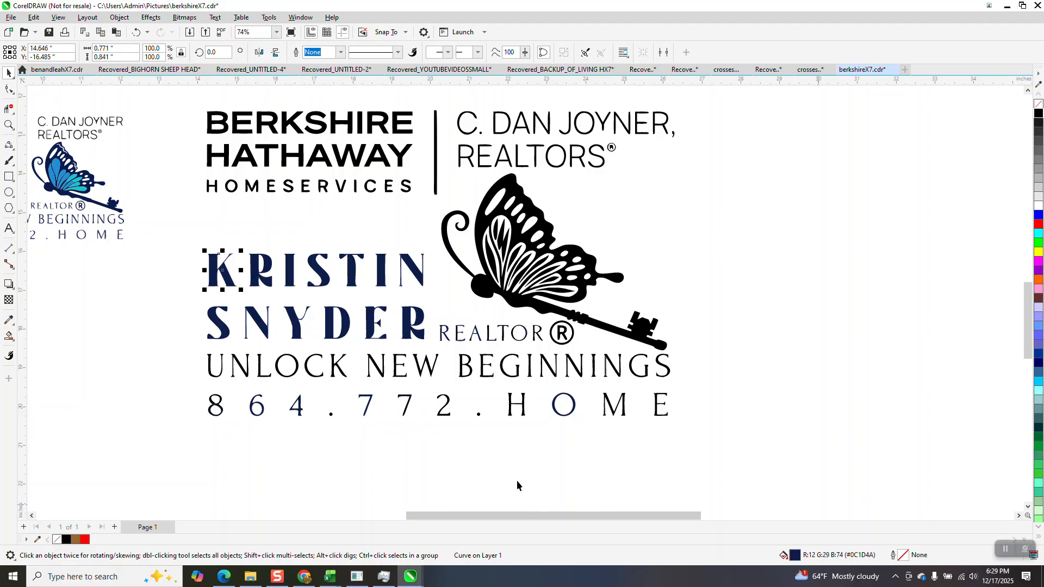
pyautogui.moveTo(184, 246); pyautogui.dragTo(432, 350)
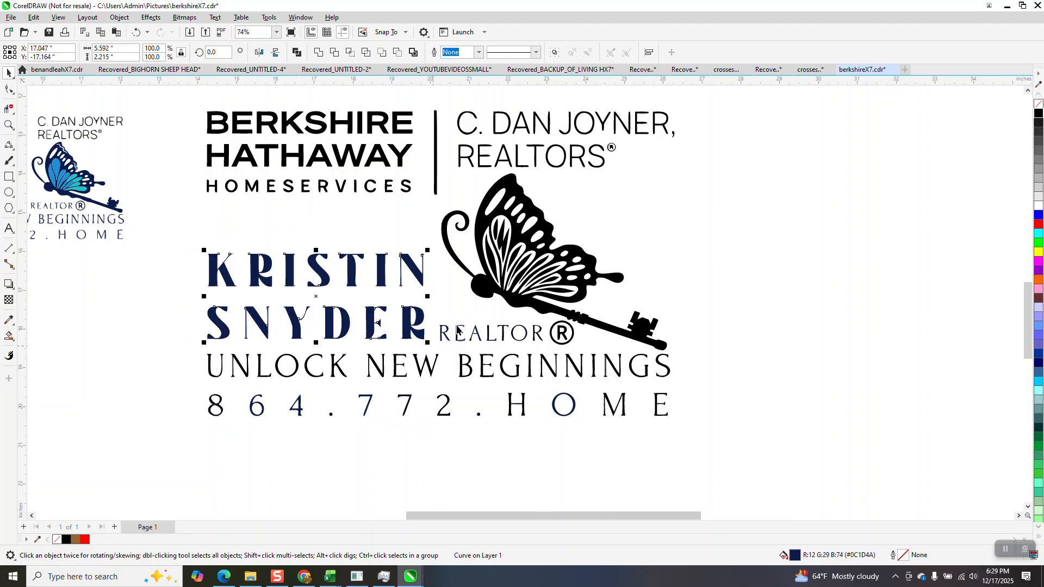
pyautogui.click(1038, 113)
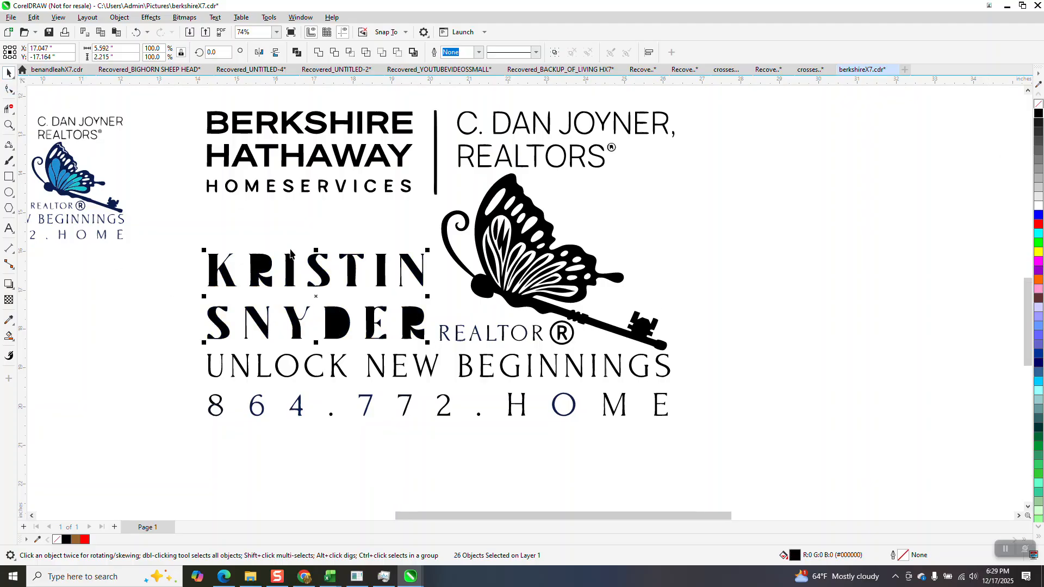
pyautogui.scroll(-1, 294, 250)
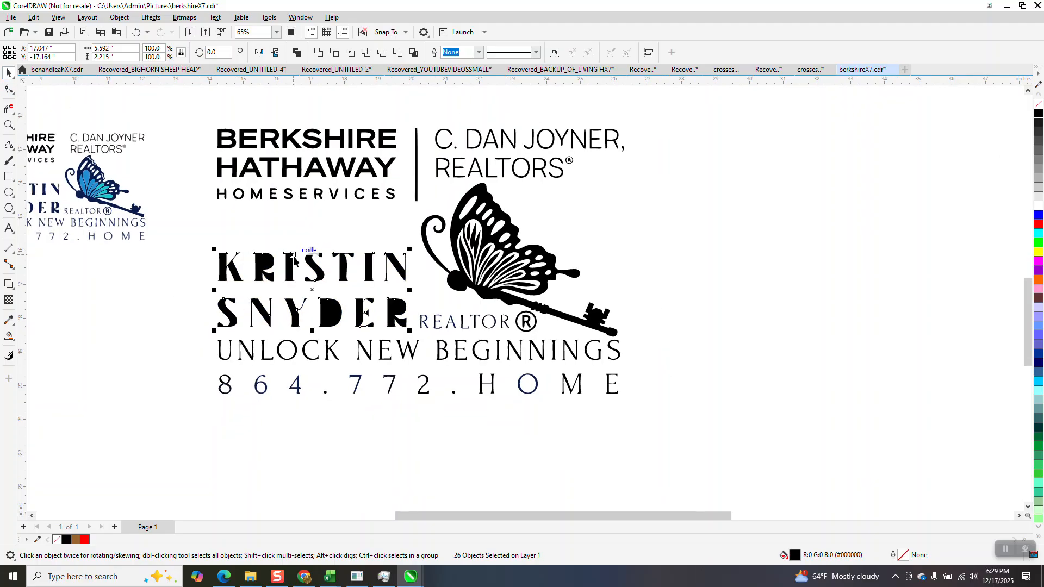
# Undo the black fill, select all 197 logo objects, and give them no fill with black hairlines.
pyautogui.click(137, 32)
pyautogui.moveTo(211, 119); pyautogui.dragTo(603, 388)
pyautogui.moveTo(693, 431); pyautogui.dragTo(693, 431)
pyautogui.click(1039, 106)
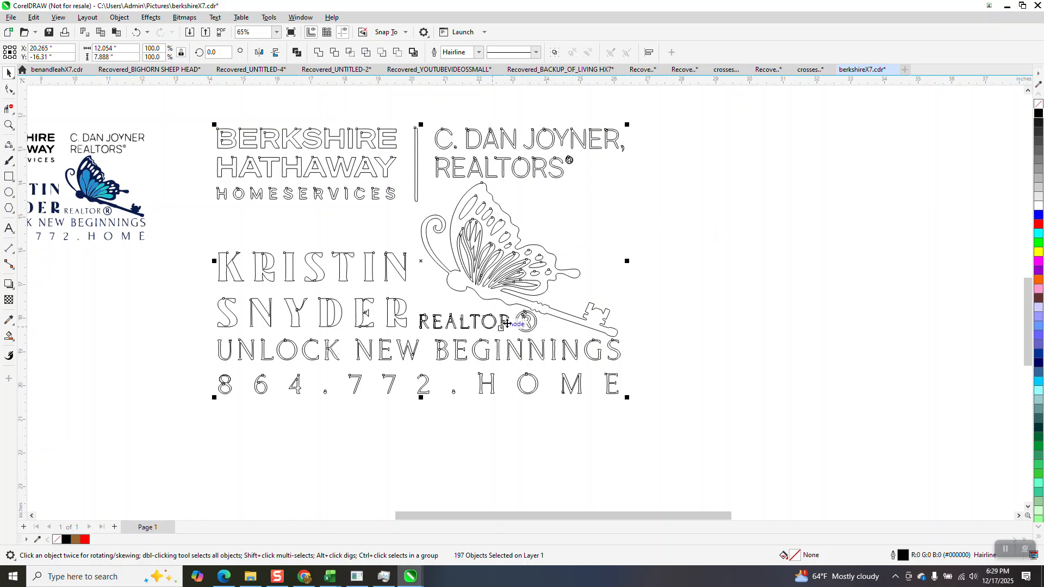
# Delete the stray segments inside the N's diagonal and stem and at the Y's junction.
pyautogui.click(8, 126)
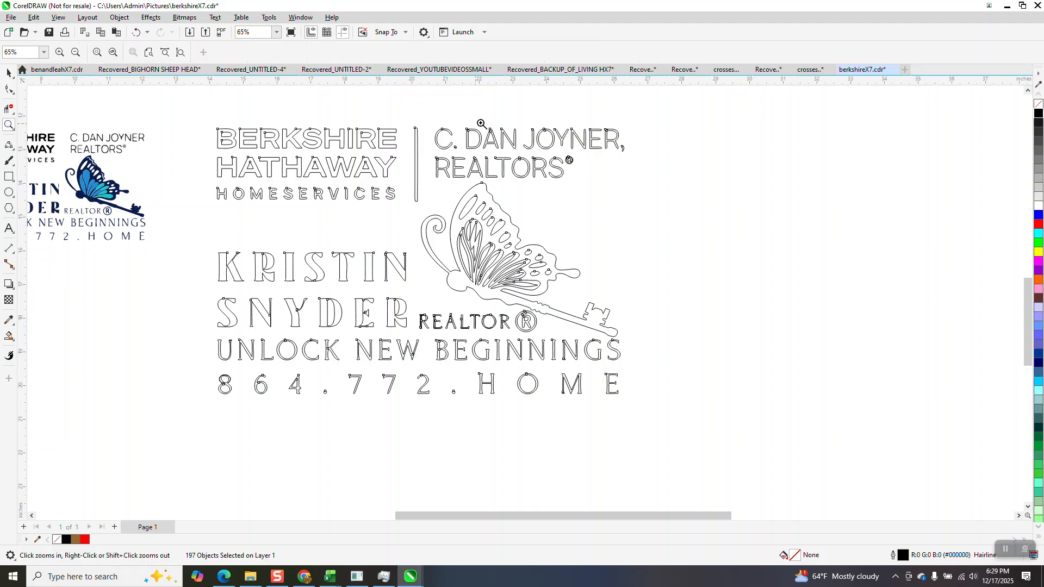
pyautogui.moveTo(597, 180); pyautogui.dragTo(598, 181)
pyautogui.scroll(-3, 598, 196)
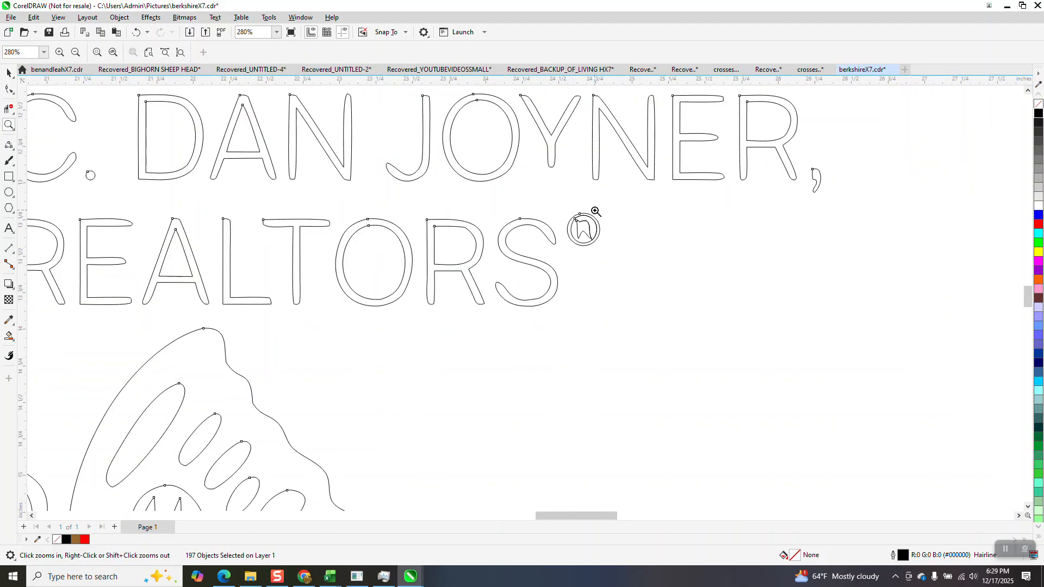
pyautogui.scroll(-4, 624, 255)
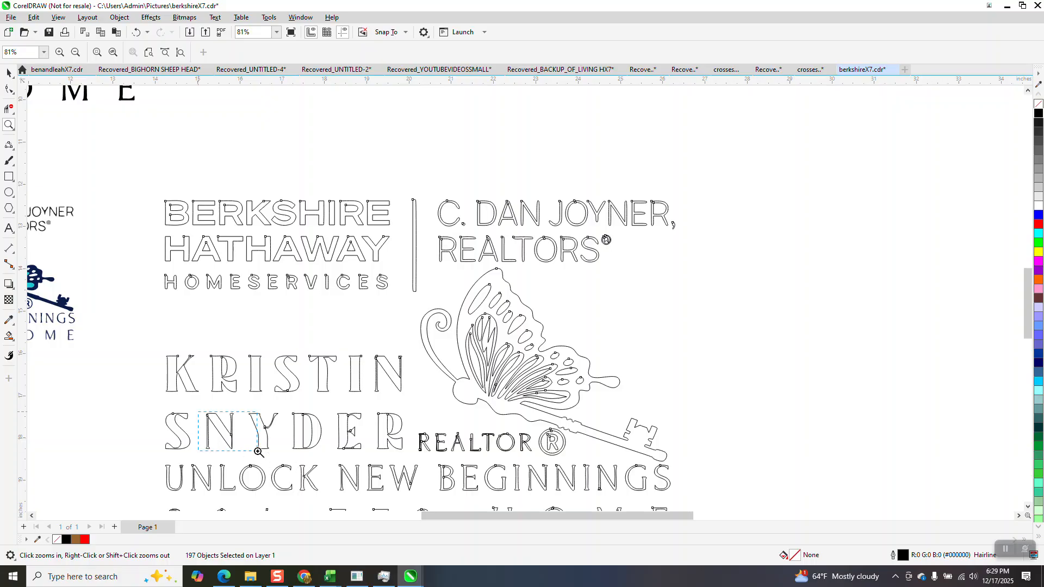
pyautogui.moveTo(259, 453); pyautogui.dragTo(294, 462)
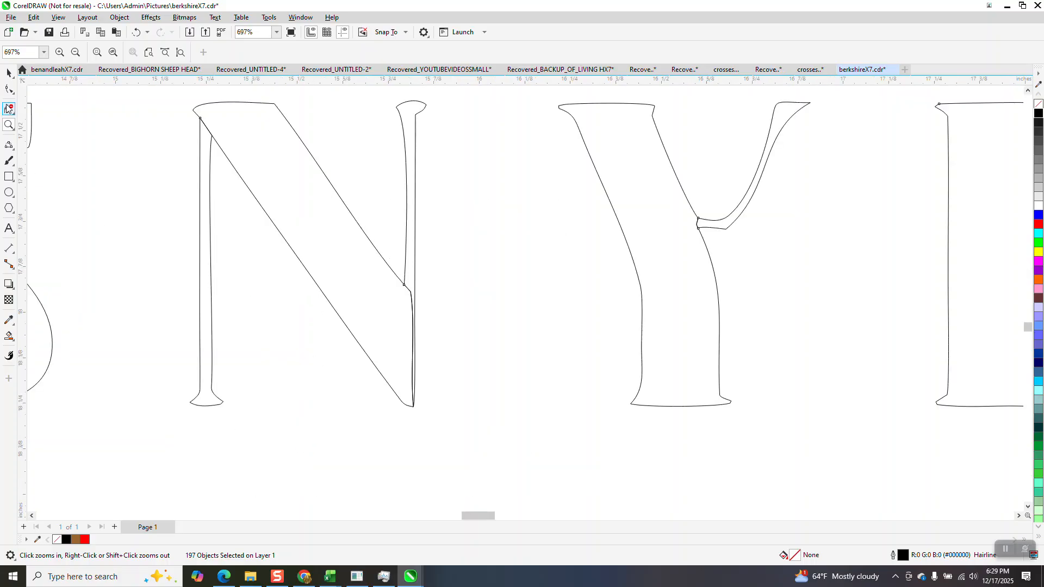
pyautogui.click(206, 127)
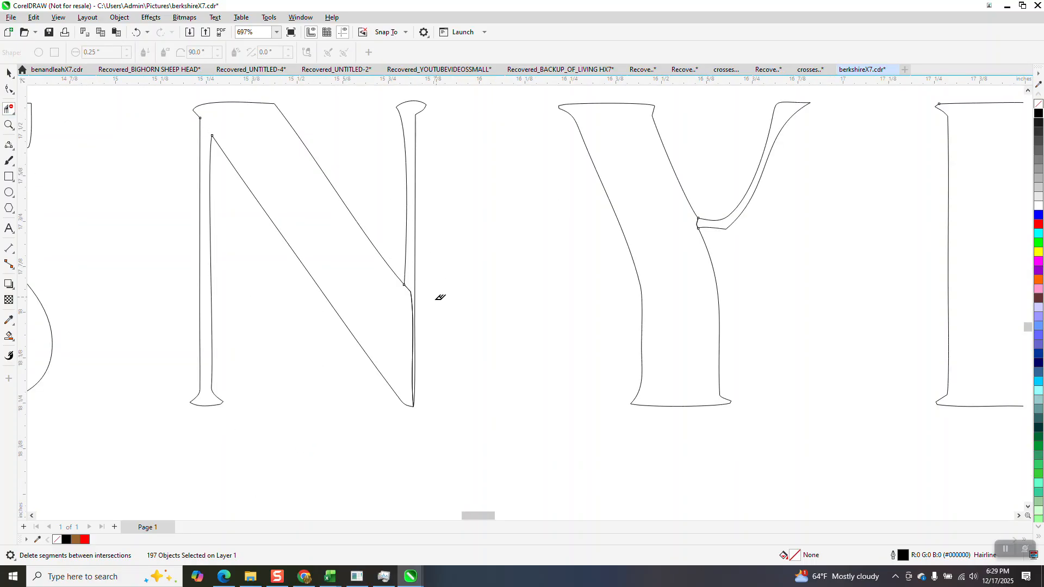
pyautogui.click(413, 295)
pyautogui.click(409, 287)
pyautogui.click(701, 223)
pyautogui.scroll(-3, 464, 296)
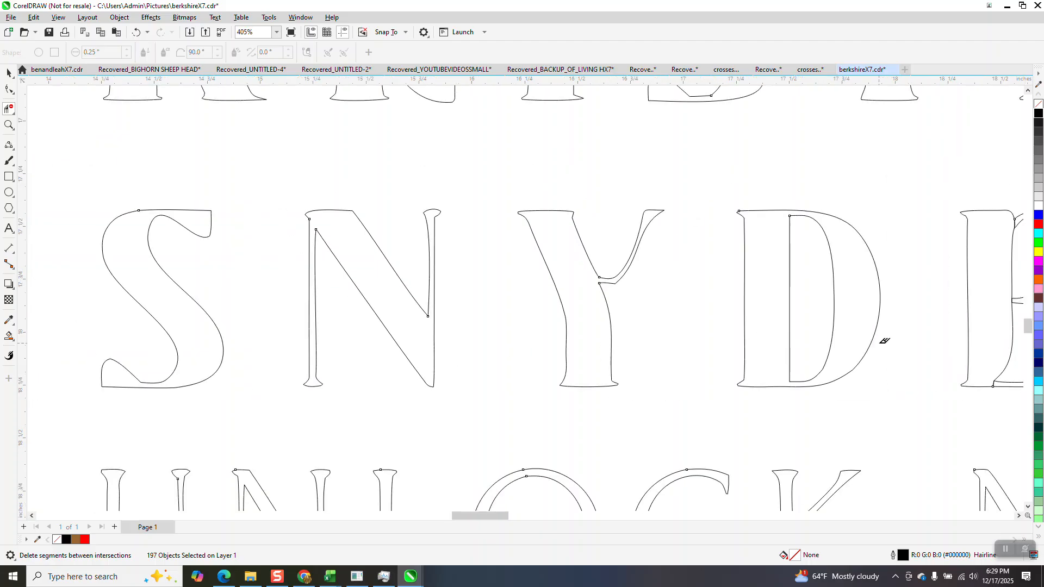
pyautogui.click(8, 125)
pyautogui.scroll(-2, 413, 266)
pyautogui.moveTo(772, 226); pyautogui.dragTo(967, 366)
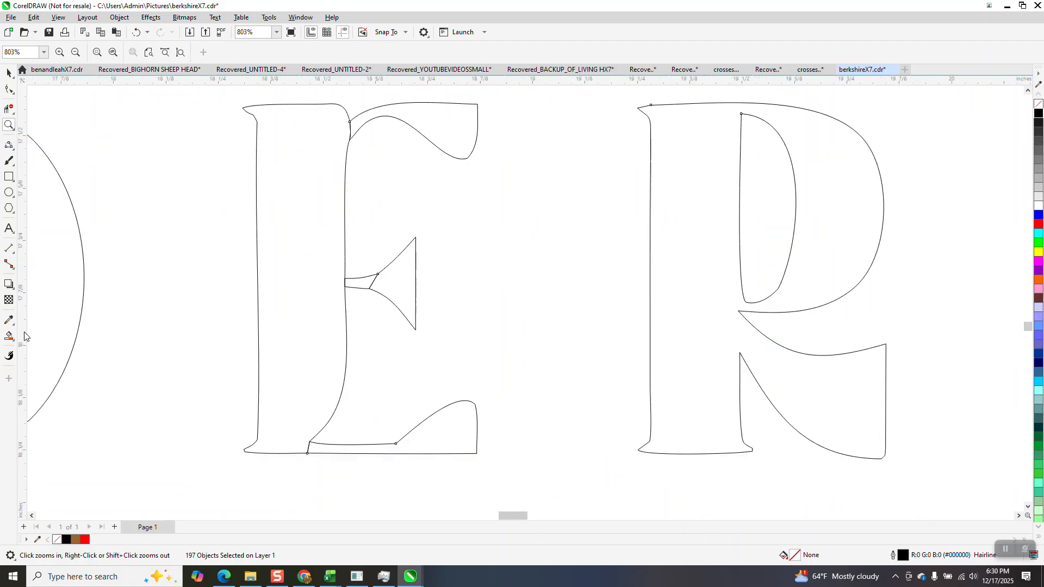
pyautogui.click(9, 336)
pyautogui.click(9, 108)
pyautogui.click(374, 279)
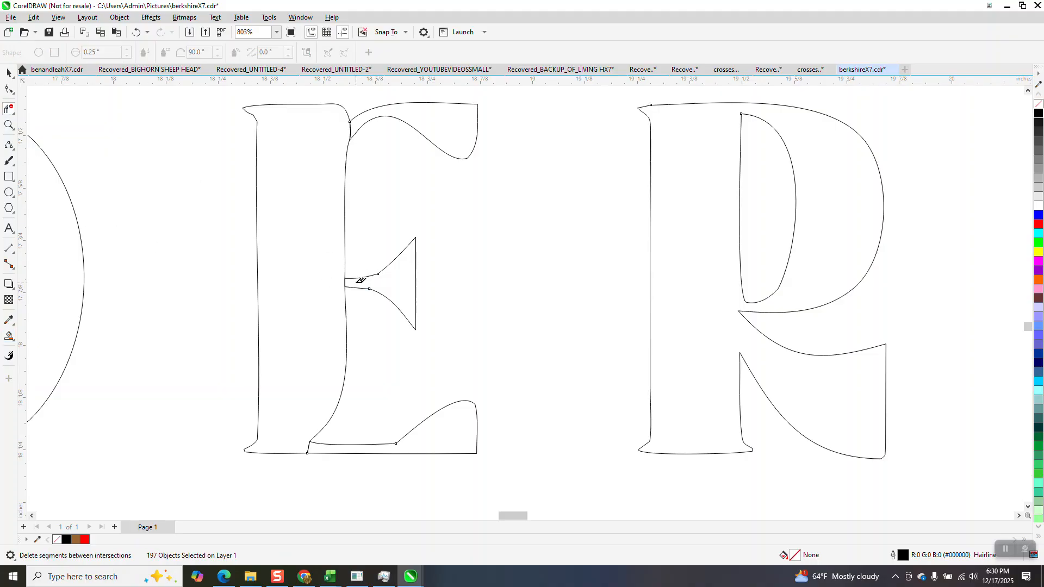
pyautogui.click(345, 280)
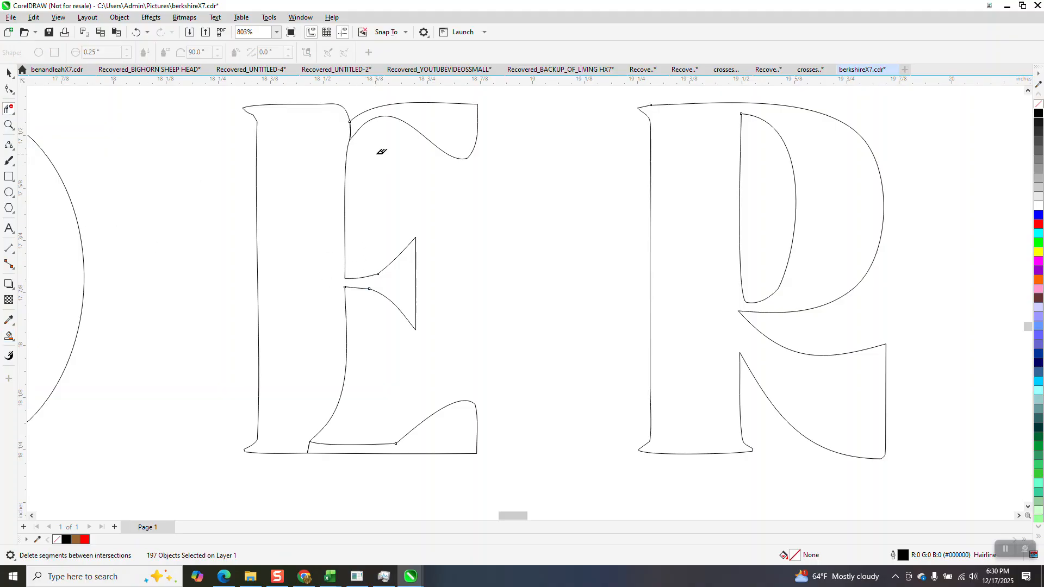
pyautogui.click(352, 123)
pyautogui.scroll(-3, 451, 354)
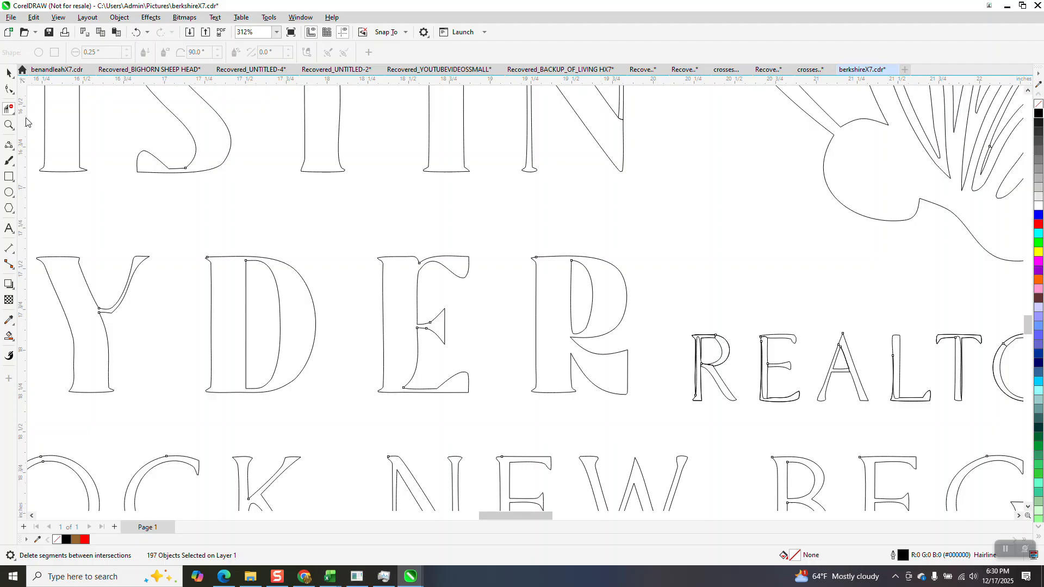
pyautogui.click(9, 125)
pyautogui.moveTo(657, 270); pyautogui.dragTo(925, 436)
# Trim the stray inner segments from the R, E, A and L of REALTOR.
pyautogui.click(8, 336)
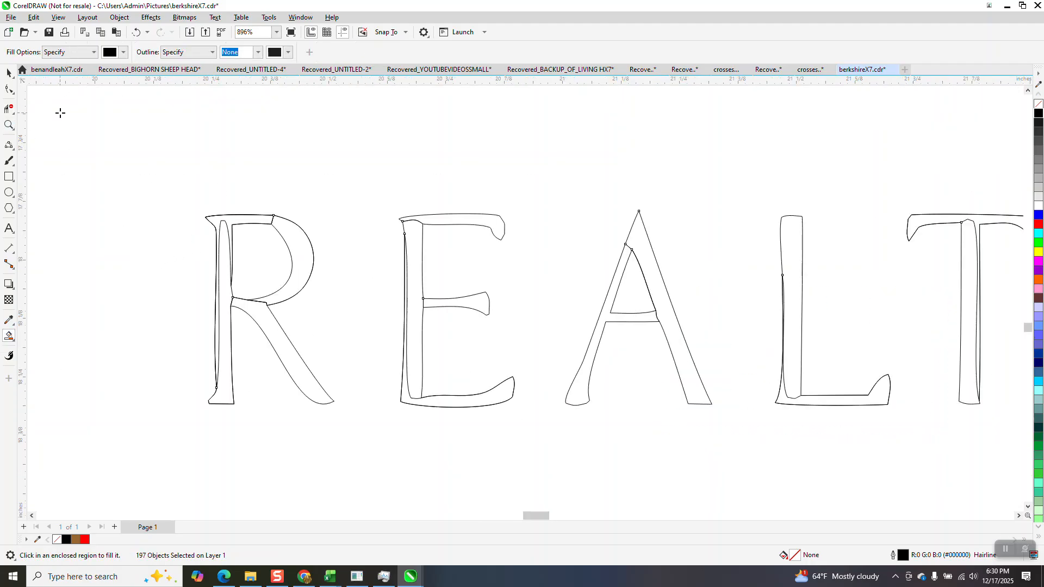
pyautogui.click(9, 109)
pyautogui.click(274, 218)
pyautogui.click(228, 221)
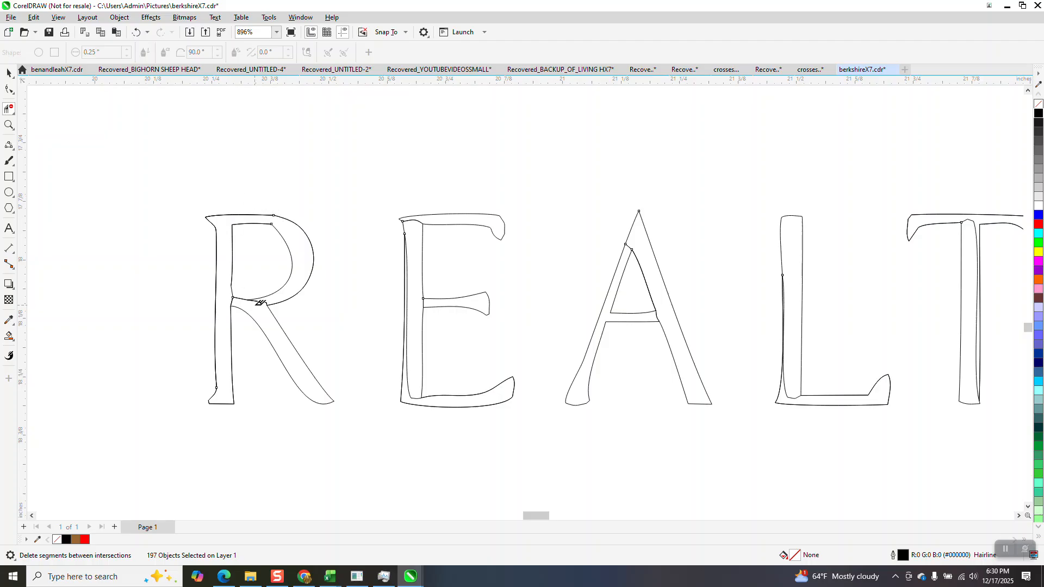
pyautogui.click(258, 301)
pyautogui.click(406, 362)
pyautogui.click(426, 218)
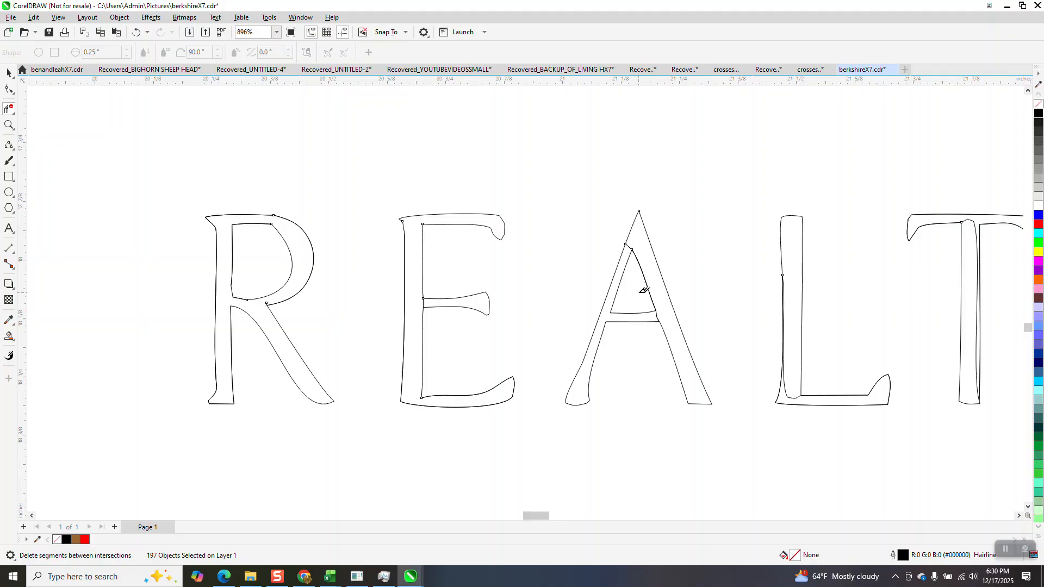
pyautogui.click(630, 248)
pyautogui.click(656, 316)
pyautogui.click(789, 388)
# Clear the T's inner curve and O's ring diagonals, then smooth the O's inner curve.
pyautogui.click(9, 125)
pyautogui.moveTo(857, 186); pyautogui.dragTo(1041, 419)
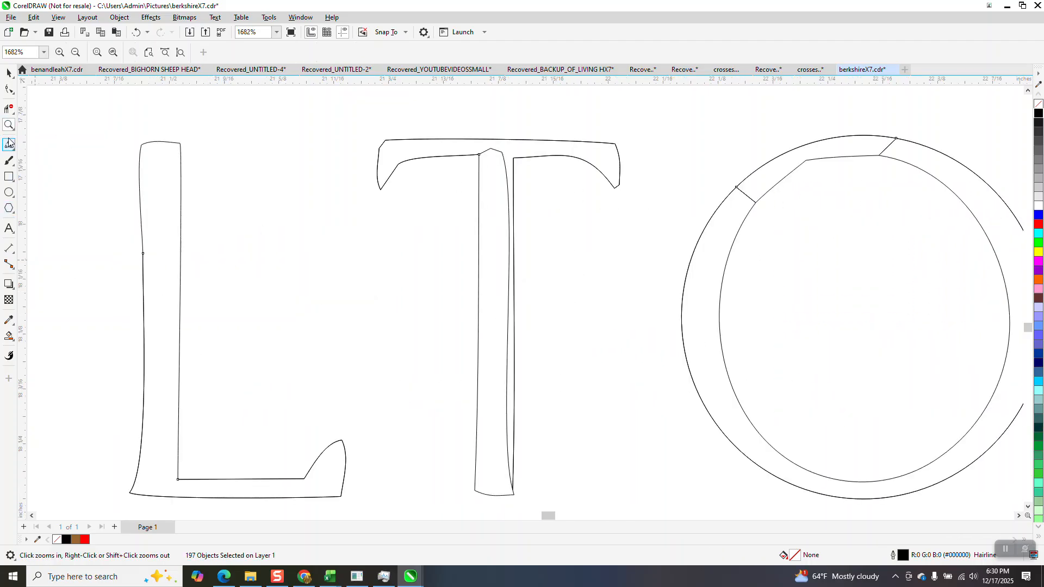
pyautogui.click(9, 108)
pyautogui.click(501, 153)
pyautogui.click(749, 195)
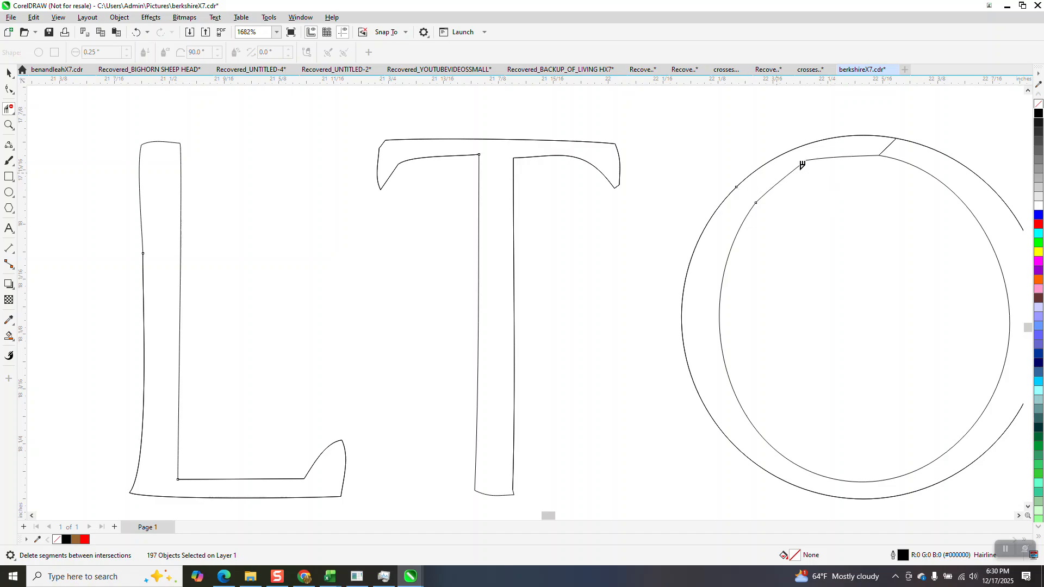
pyautogui.click(886, 147)
pyautogui.scroll(-2, 781, 333)
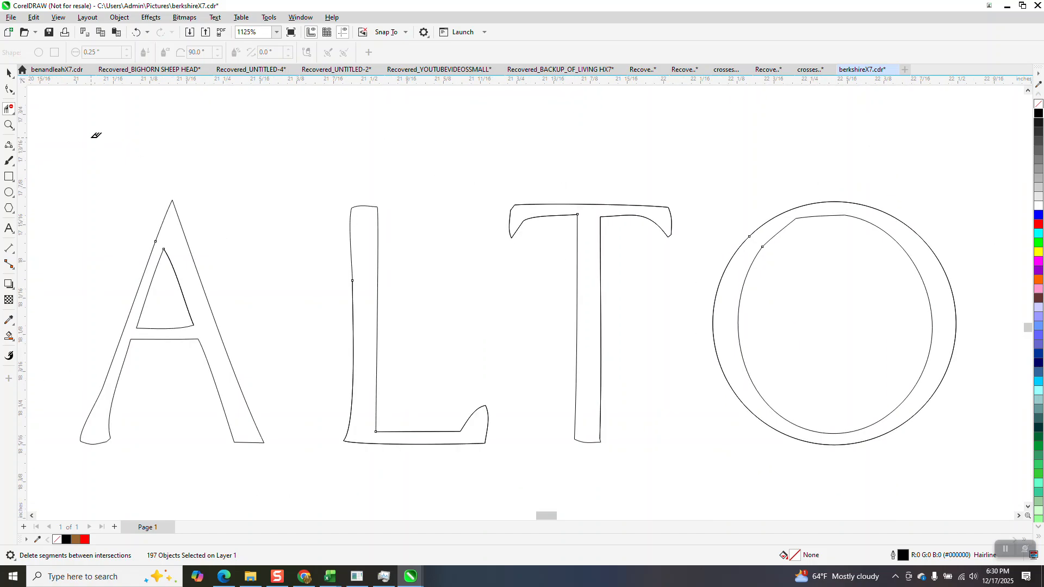
pyautogui.click(9, 89)
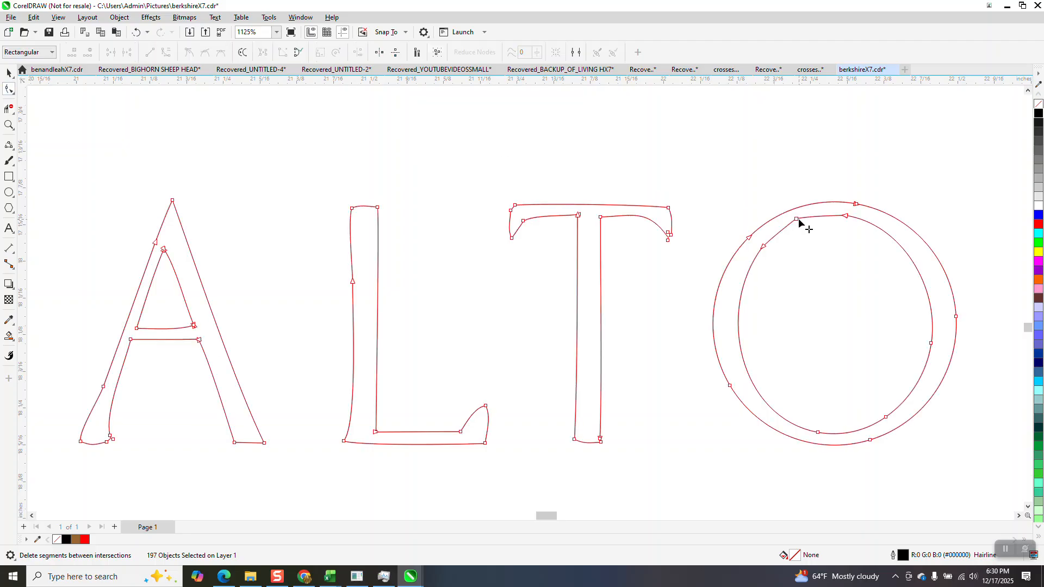
pyautogui.press('Delete')
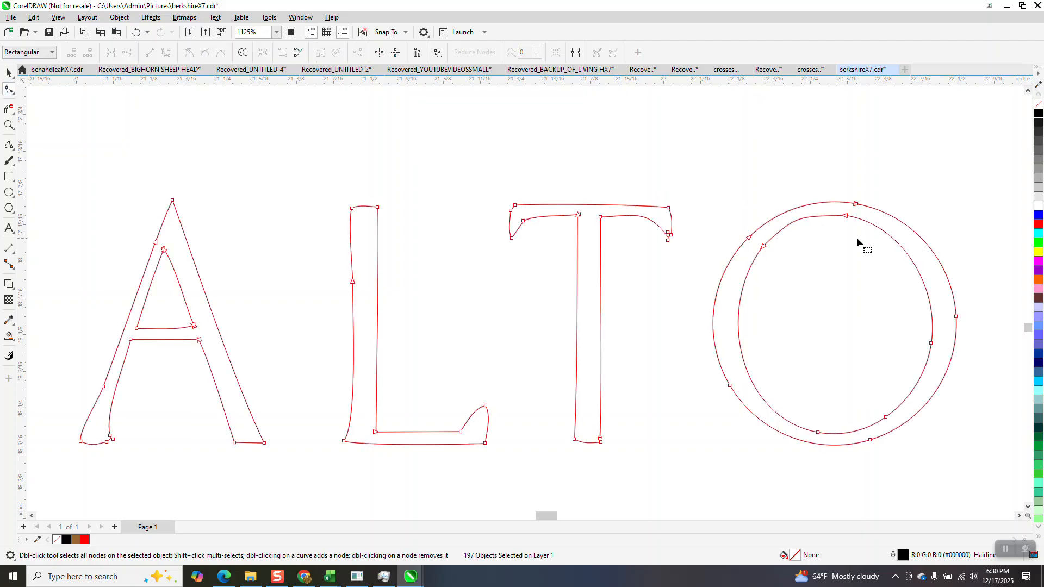
pyautogui.moveTo(765, 249); pyautogui.dragTo(801, 216)
pyautogui.click(9, 72)
# Remove the stray stem, notch and bowl segments from the final R beside the ®.
pyautogui.scroll(-3, 598, 249)
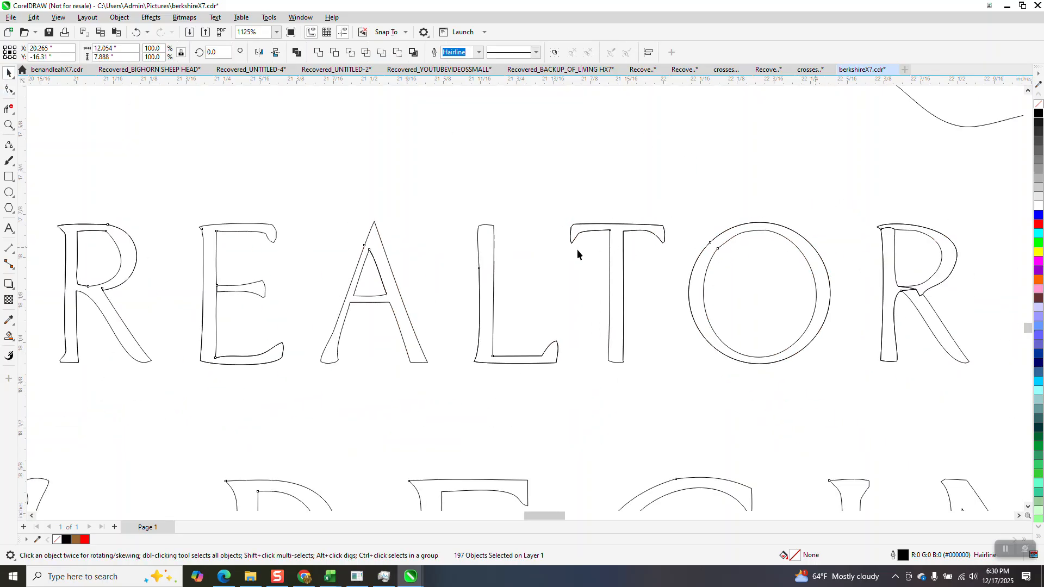
pyautogui.click(8, 125)
pyautogui.moveTo(759, 171); pyautogui.dragTo(995, 373)
pyautogui.click(9, 336)
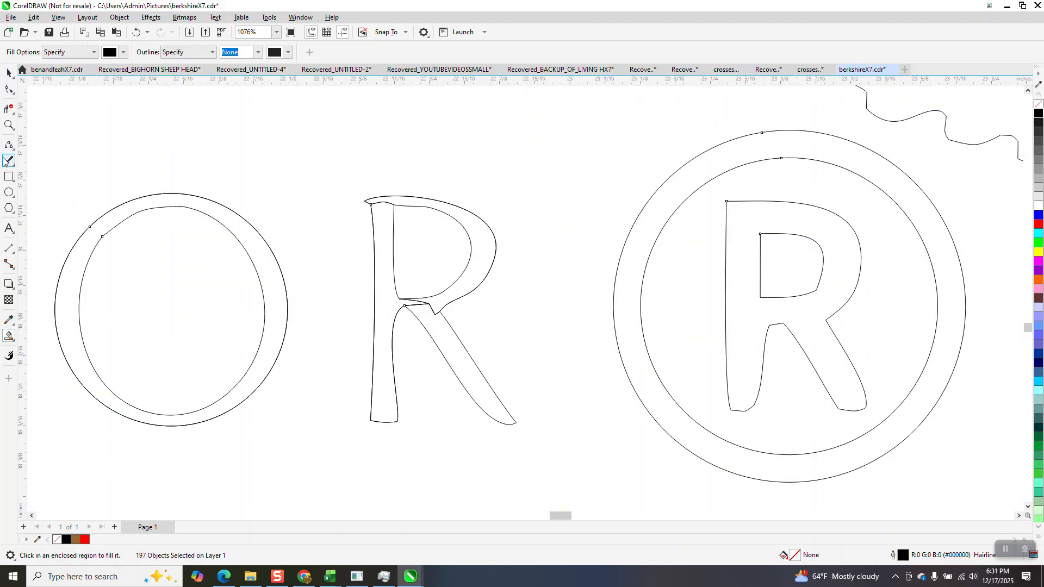
pyautogui.click(8, 108)
pyautogui.click(391, 205)
pyautogui.click(431, 304)
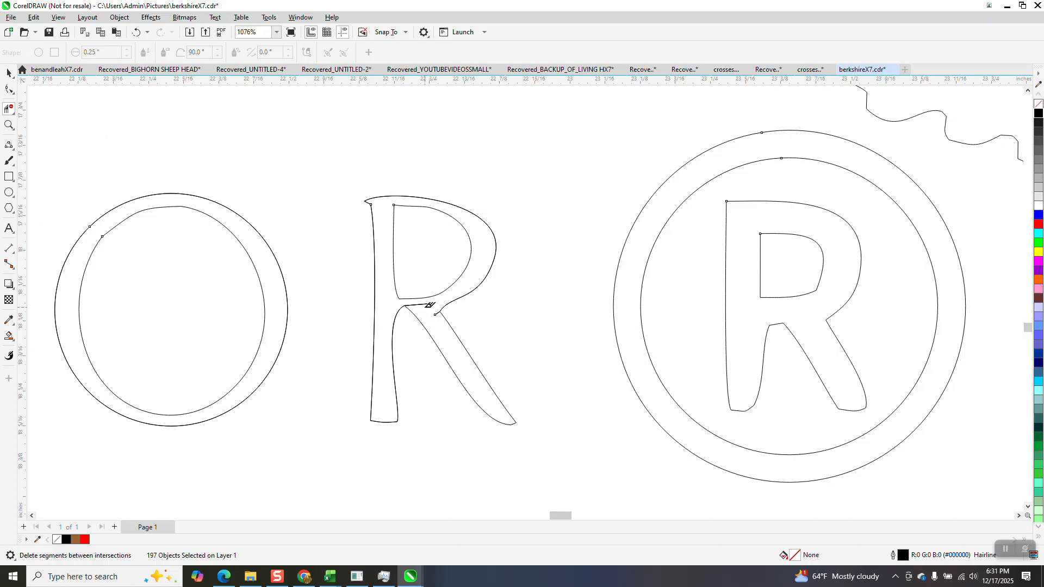
pyautogui.click(423, 303)
pyautogui.scroll(-3, 344, 291)
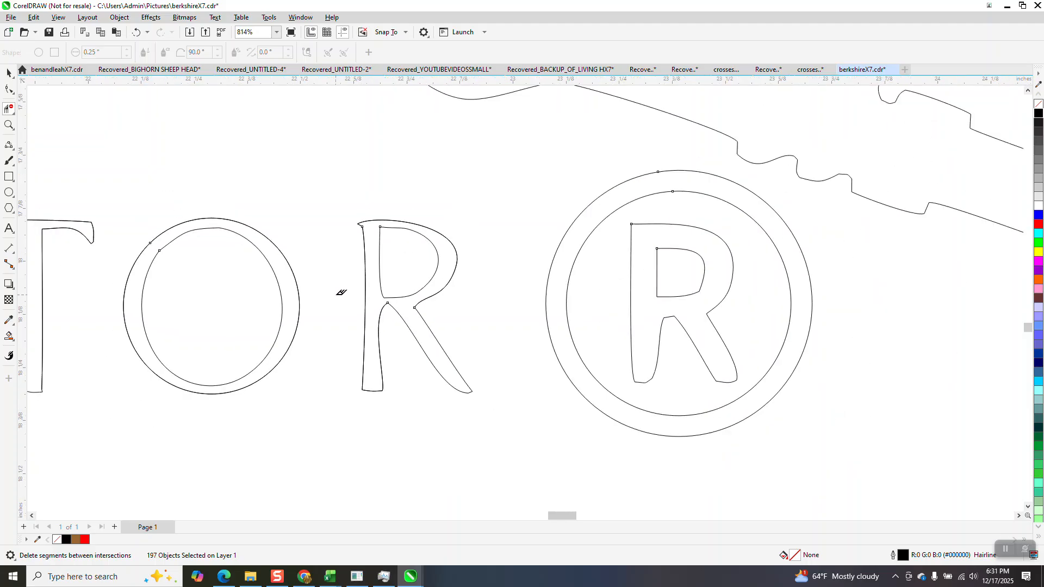
pyautogui.scroll(-3, 578, 313)
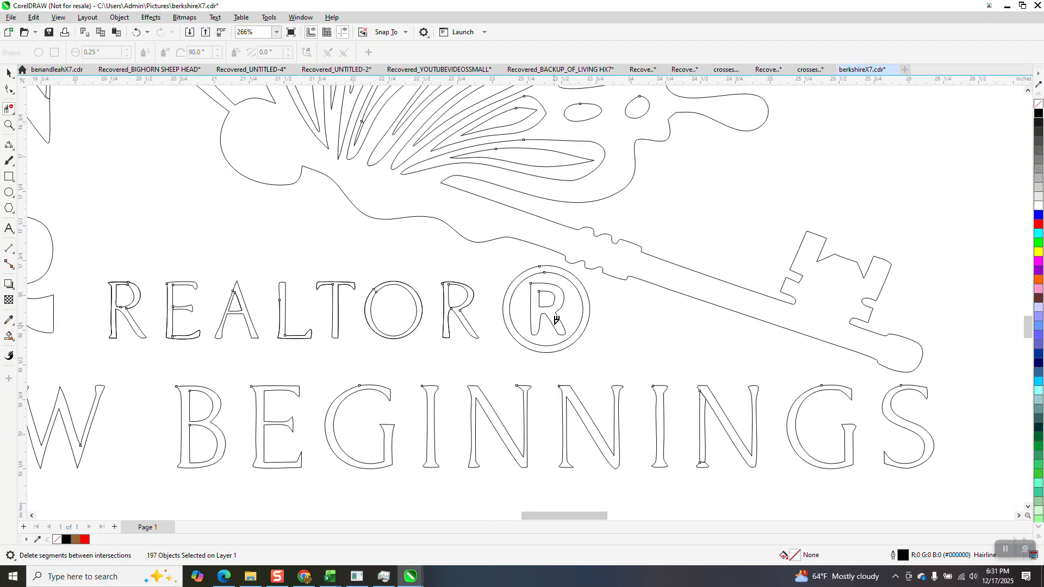
pyautogui.scroll(-3, 554, 310)
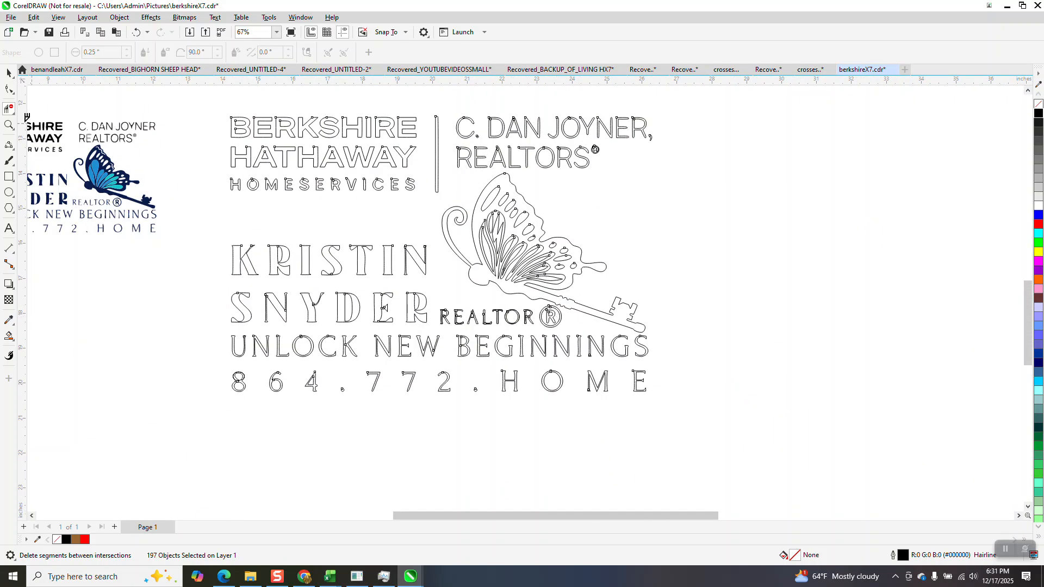
# Zoom in on the small C. DAN JOYNER, REALTORS lettering.
pyautogui.click(8, 125)
pyautogui.moveTo(464, 107); pyautogui.dragTo(703, 199)
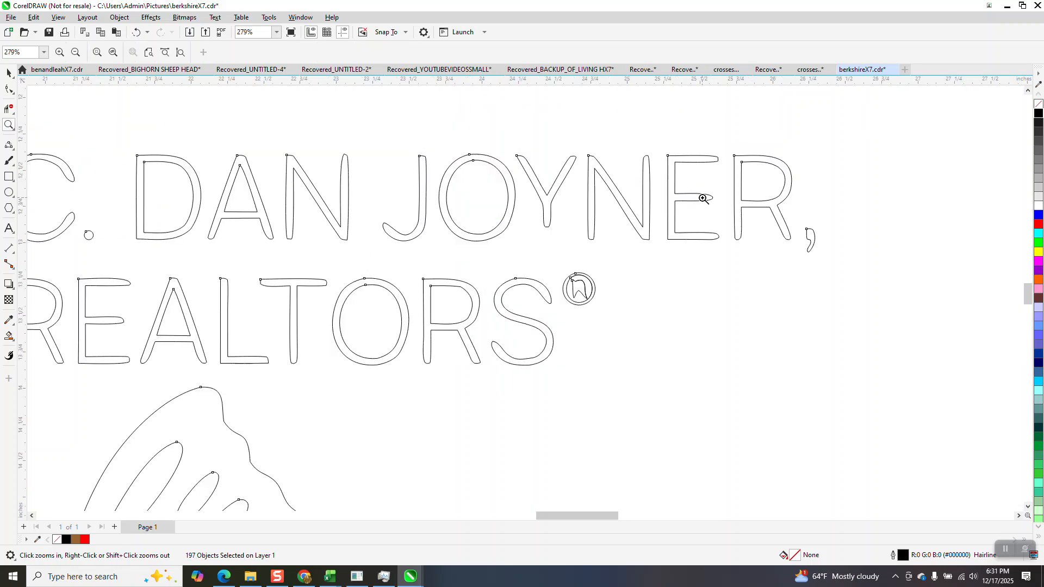
pyautogui.scroll(-3, 741, 205)
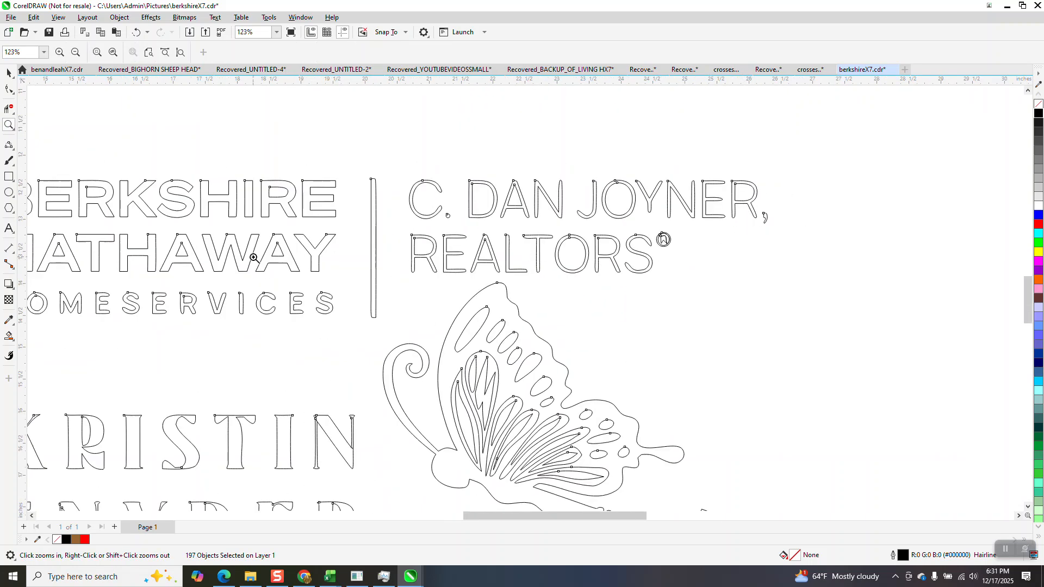
pyautogui.click(8, 337)
# Place a vertical guideline through the butterfly.
pyautogui.scroll(-1, 241, 252)
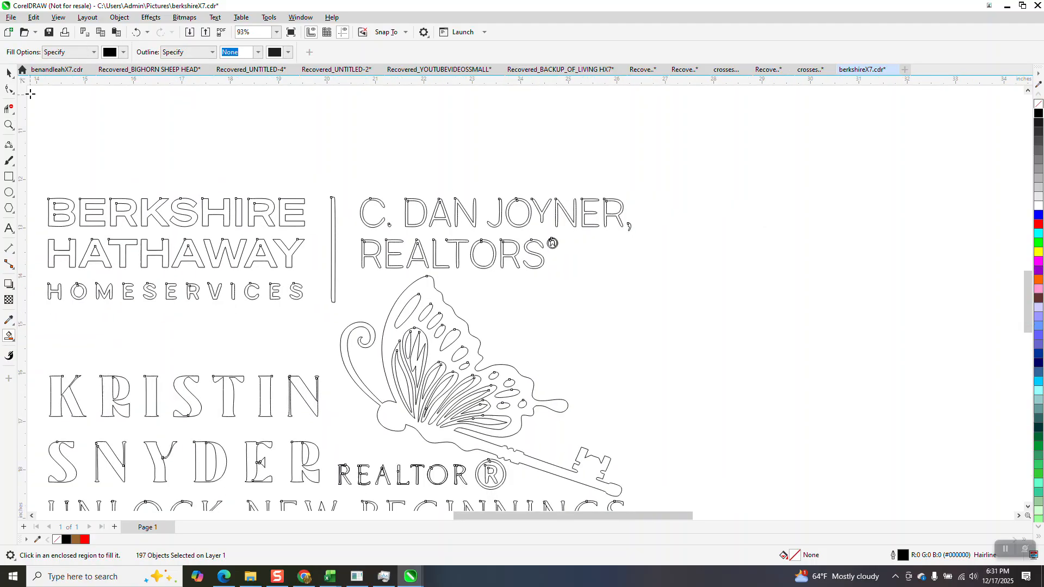
pyautogui.click(9, 125)
pyautogui.moveTo(24, 188); pyautogui.dragTo(395, 364)
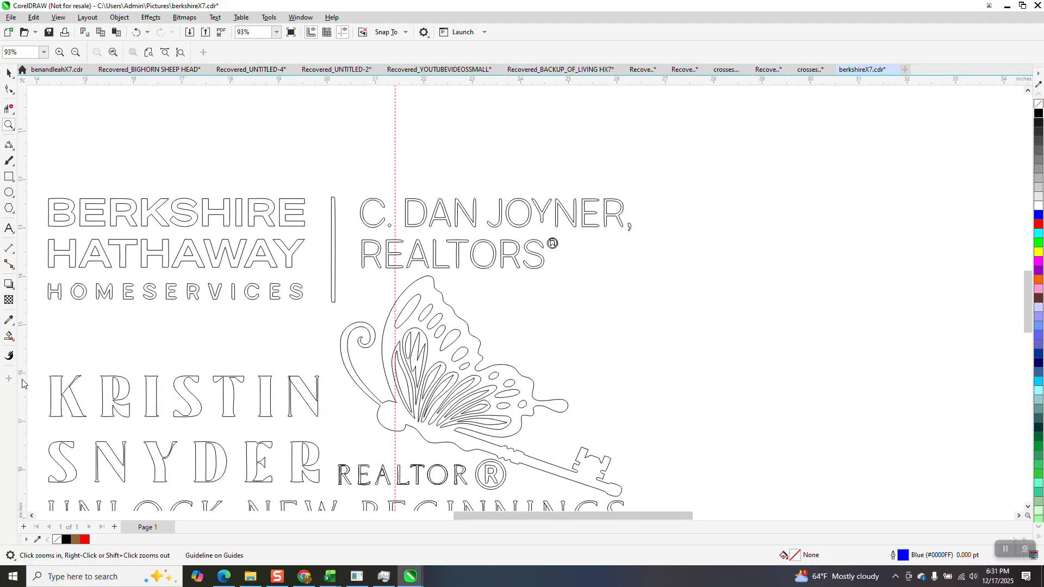
# Smart Fill all nine letters of BERKSHIRE solid black.
pyautogui.click(9, 337)
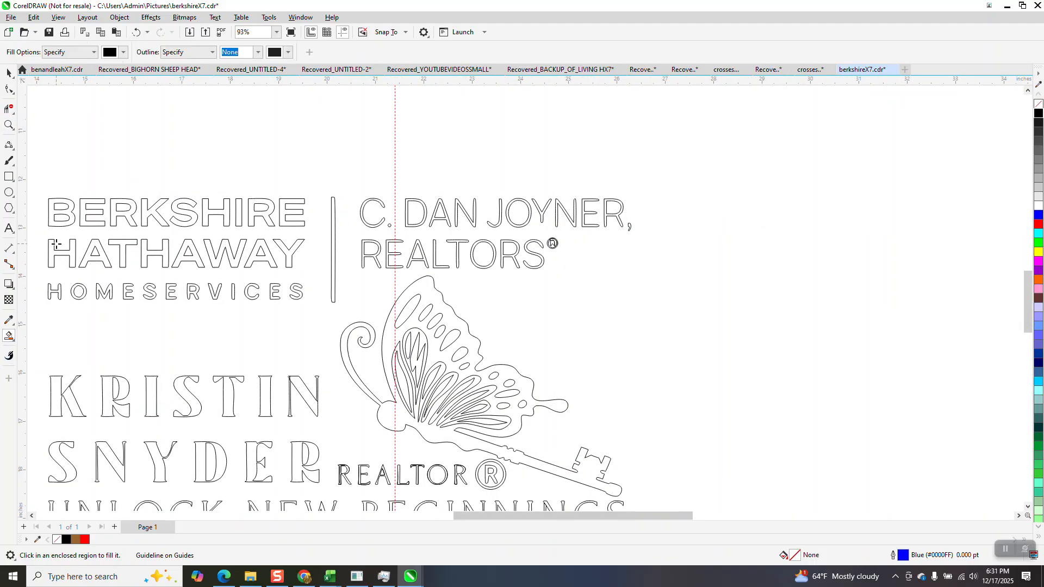
pyautogui.click(71, 218)
pyautogui.click(87, 215)
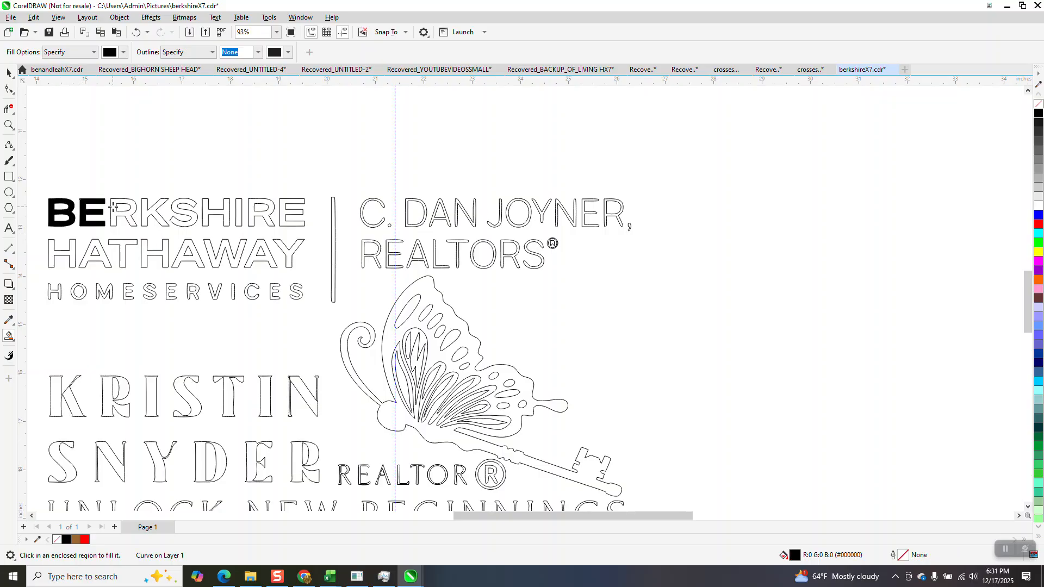
pyautogui.click(131, 208)
pyautogui.click(146, 211)
pyautogui.click(174, 206)
pyautogui.click(205, 205)
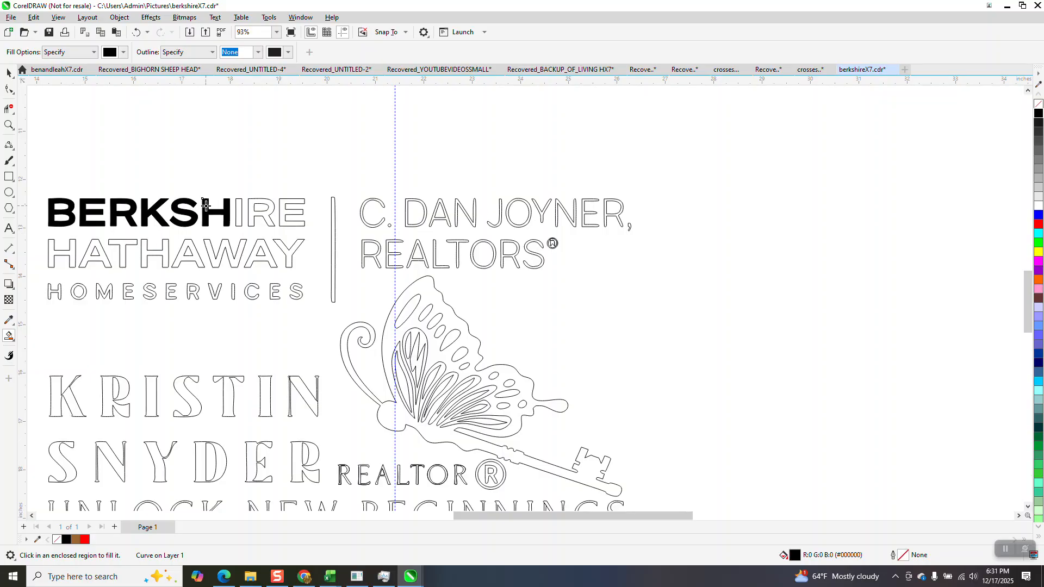
pyautogui.click(237, 204)
pyautogui.click(268, 205)
pyautogui.click(287, 202)
# Fill the butterfly-and-key outline and six of its wing feather stripes solid black.
pyautogui.click(451, 315)
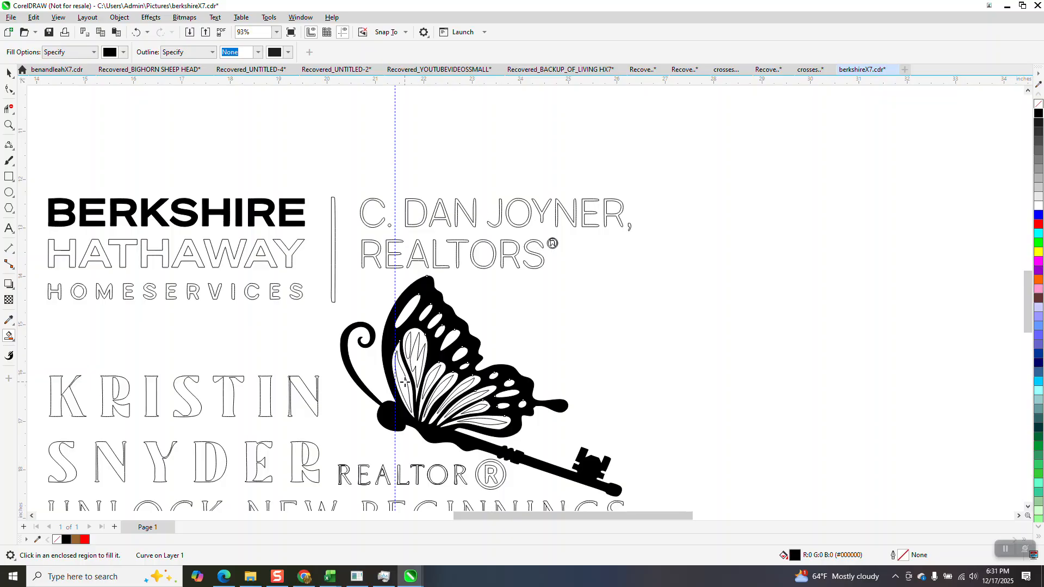
pyautogui.click(411, 349)
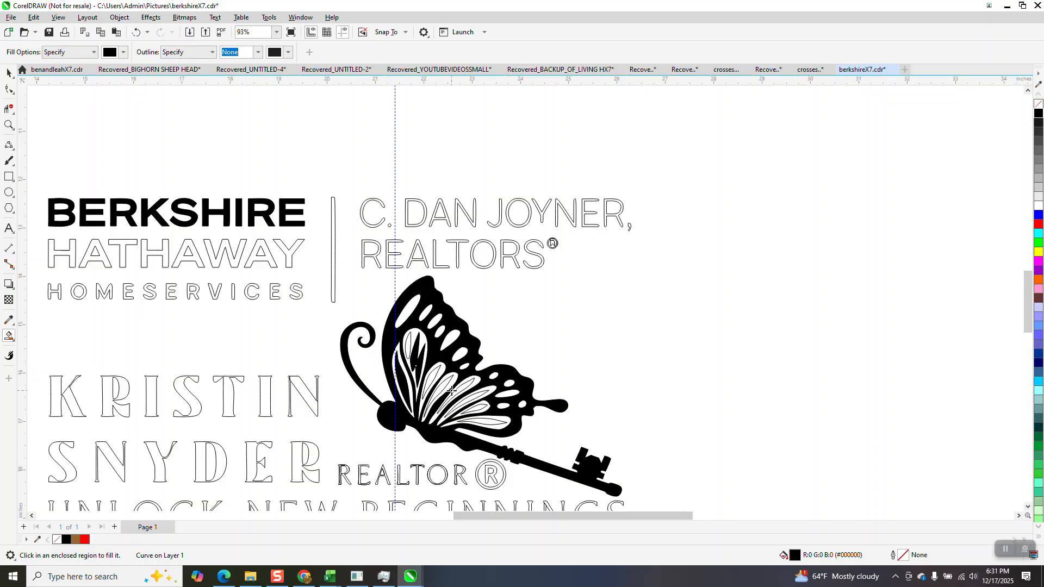
pyautogui.click(435, 381)
pyautogui.click(440, 387)
pyautogui.click(464, 386)
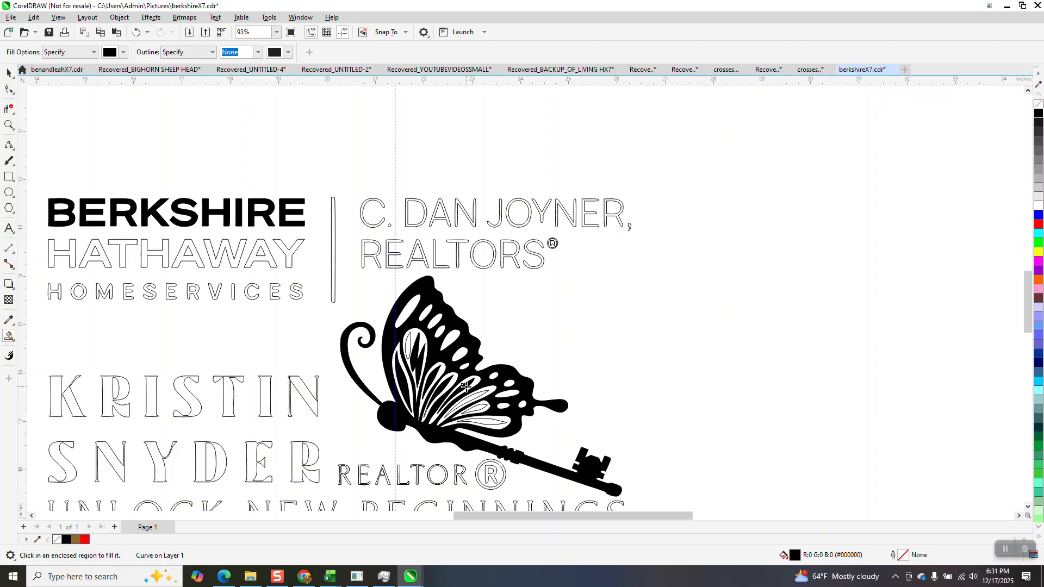
pyautogui.click(471, 396)
pyautogui.click(497, 417)
pyautogui.scroll(-2, 415, 344)
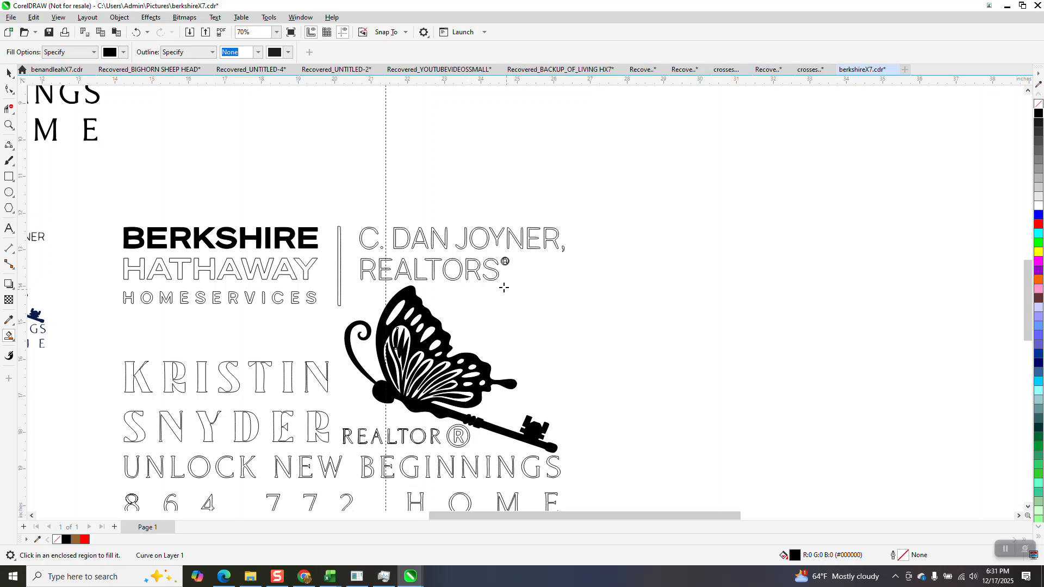
# Marquee-zoom onto the circled ® after REALTORS, settling at about 570%.
pyautogui.click(8, 125)
pyautogui.moveTo(490, 249); pyautogui.dragTo(521, 278)
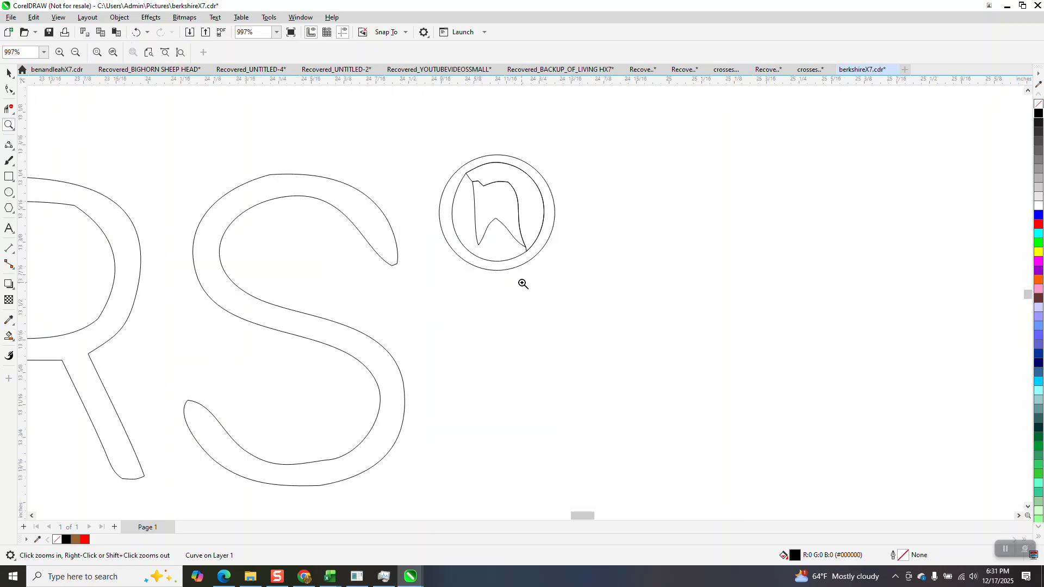
pyautogui.scroll(-4, 455, 277)
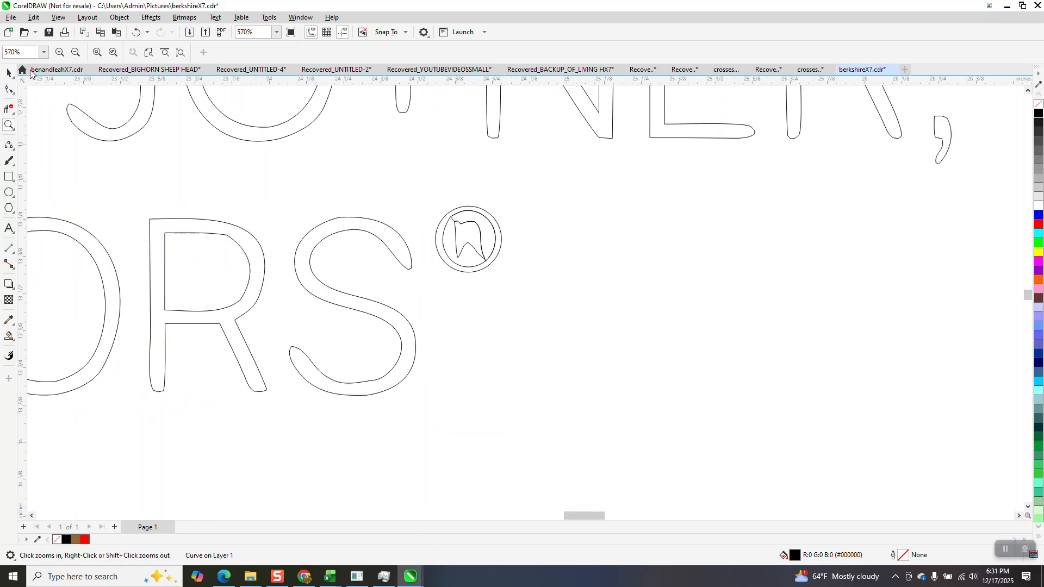
pyautogui.click(9, 72)
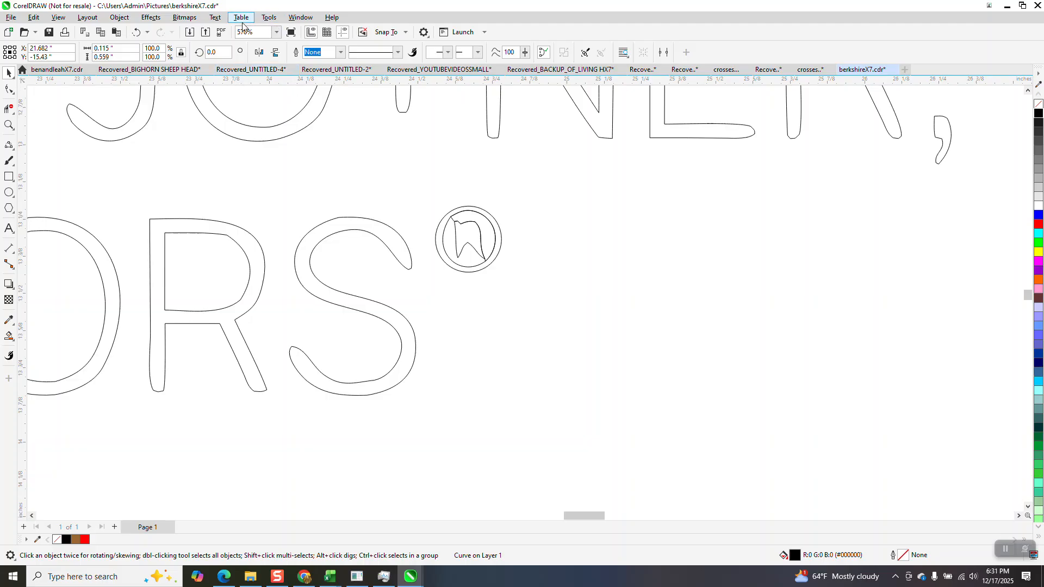
# Drag a ® from the Glyphs docker onto the page and position it beside the circled emblem.
pyautogui.click(303, 18)
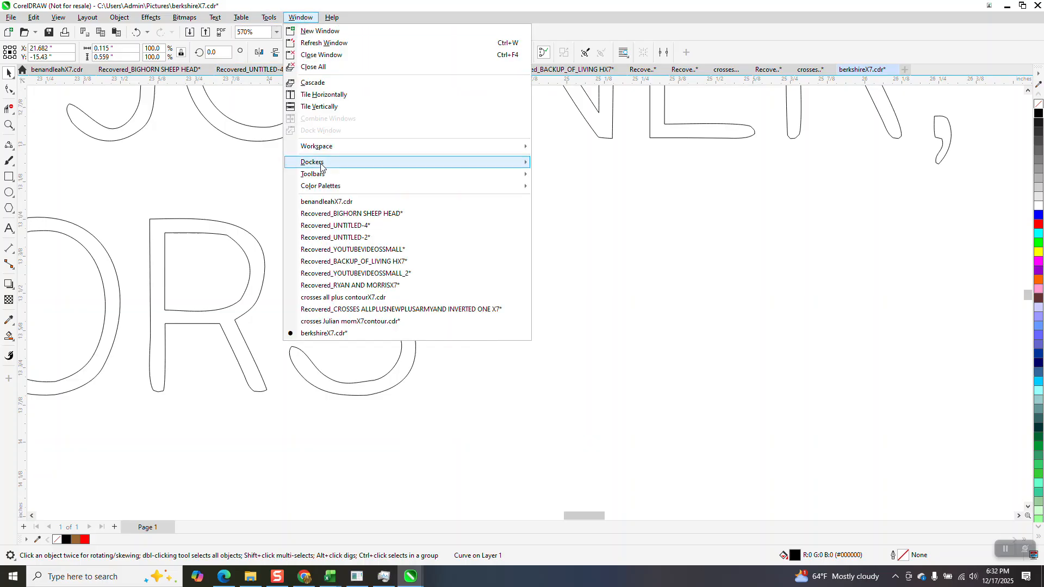
pyautogui.moveTo(322, 166)
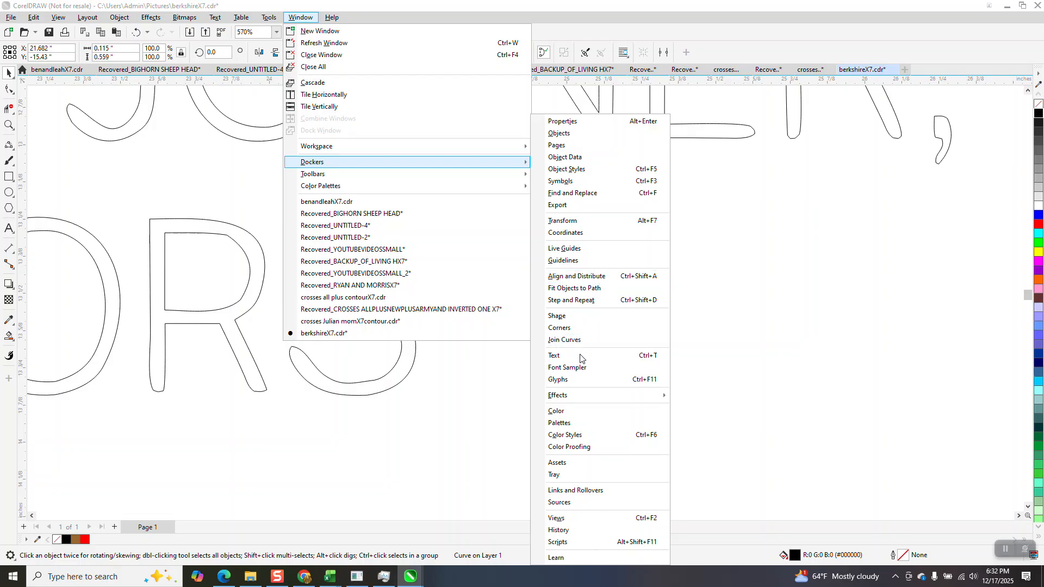
pyautogui.click(564, 378)
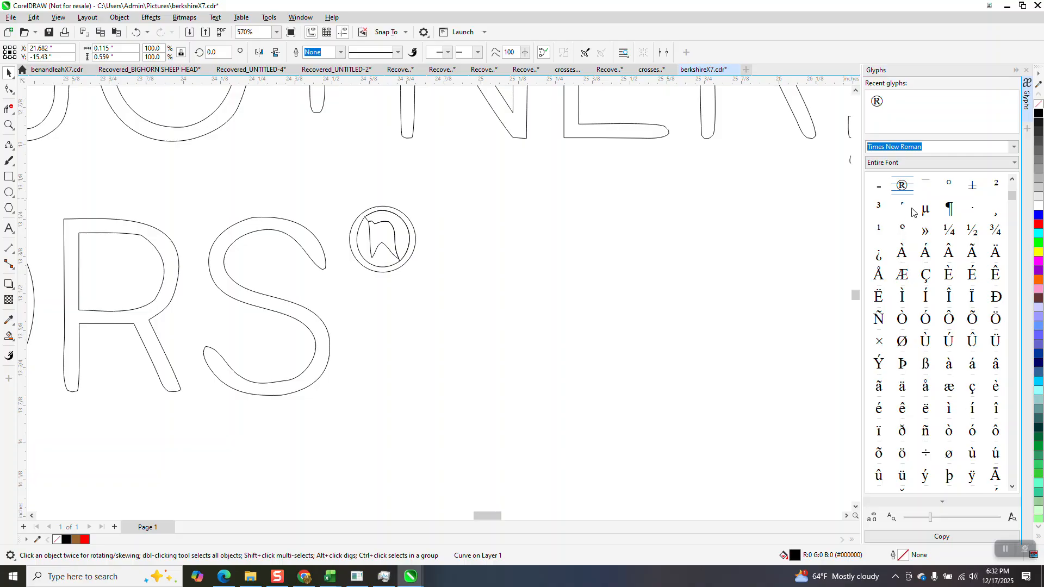
pyautogui.moveTo(901, 187); pyautogui.dragTo(432, 224)
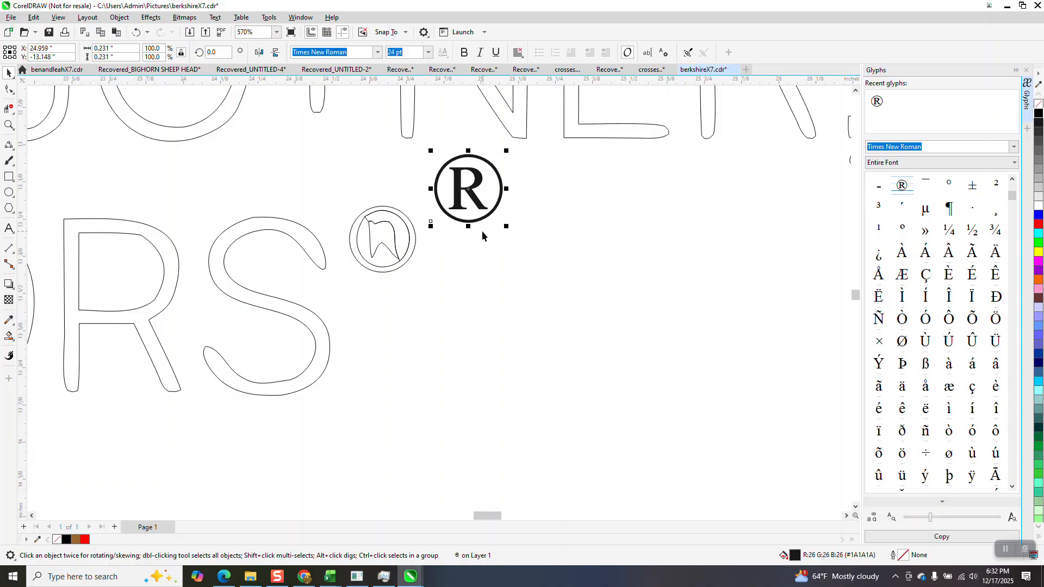
pyautogui.moveTo(468, 192); pyautogui.dragTo(440, 231)
pyautogui.click(377, 221)
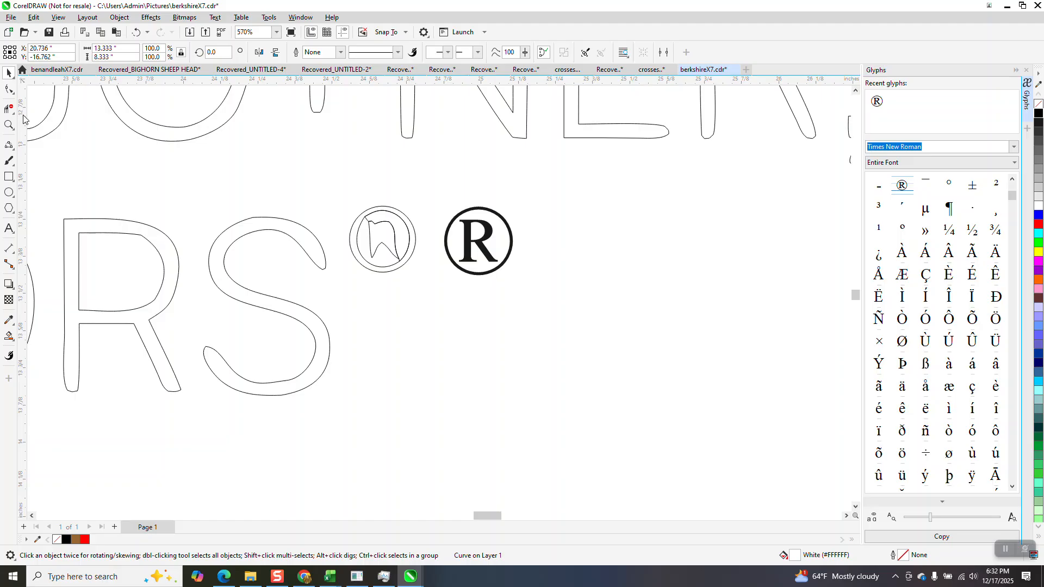
# Try deleting the circled emblem's segments, undo it, and clear the selection.
pyautogui.moveTo(339, 180); pyautogui.dragTo(417, 298)
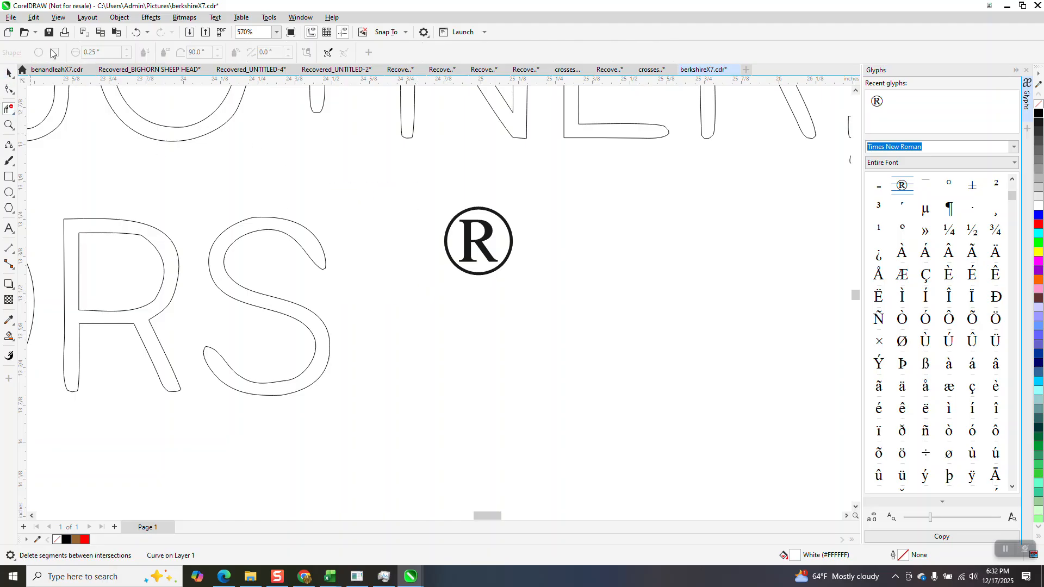
pyautogui.click(137, 33)
pyautogui.click(9, 73)
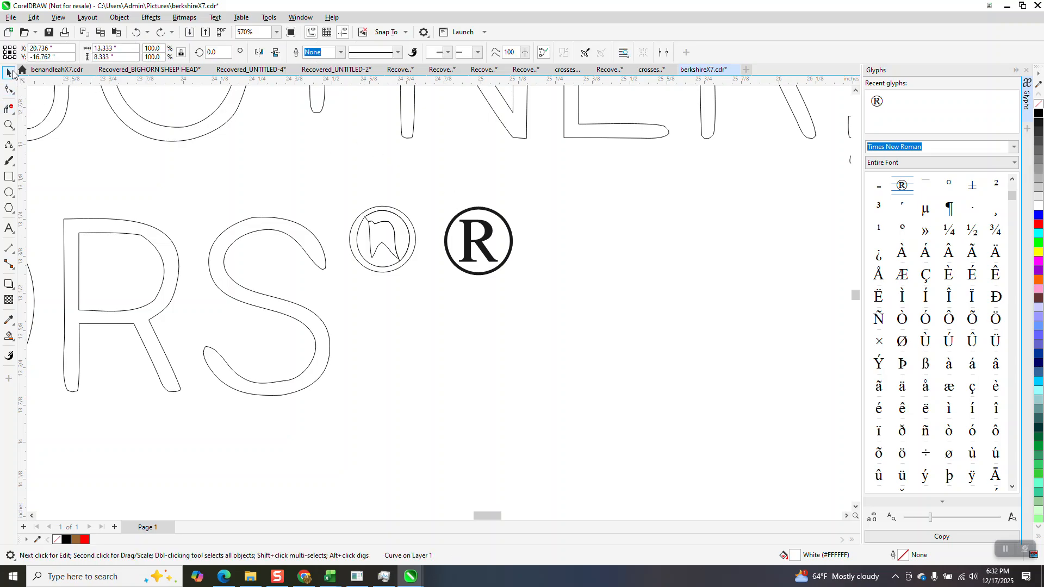
pyautogui.click(8, 126)
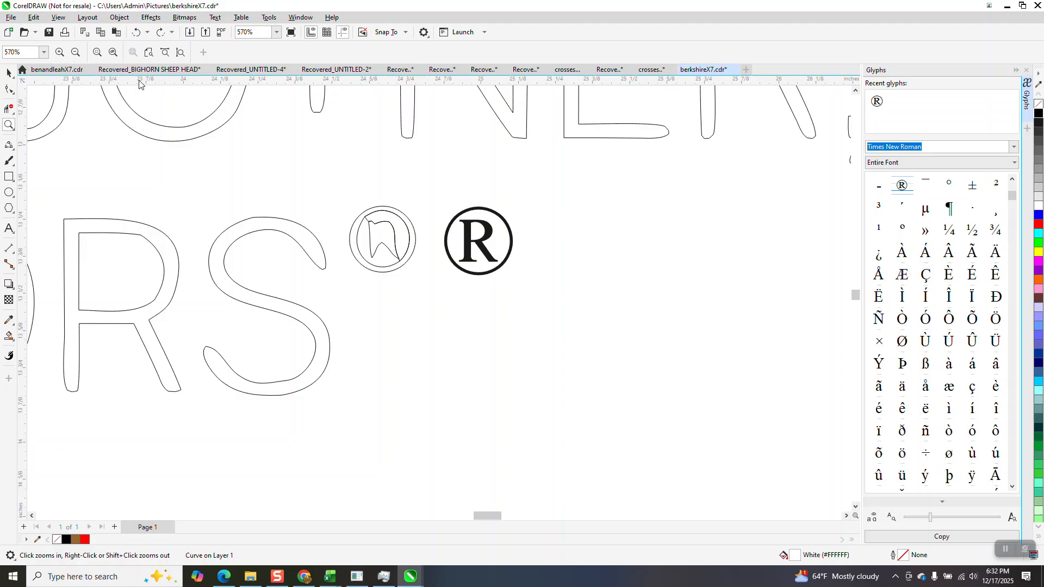
pyautogui.click(8, 73)
pyautogui.scroll(-5, 621, 183)
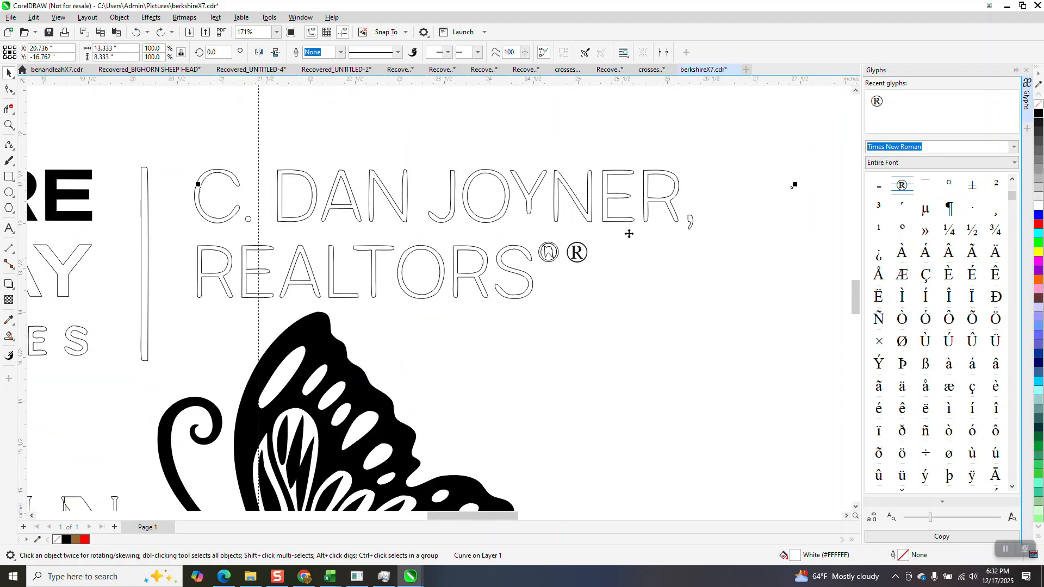
pyautogui.scroll(-4, 416, 225)
pyautogui.click(481, 161)
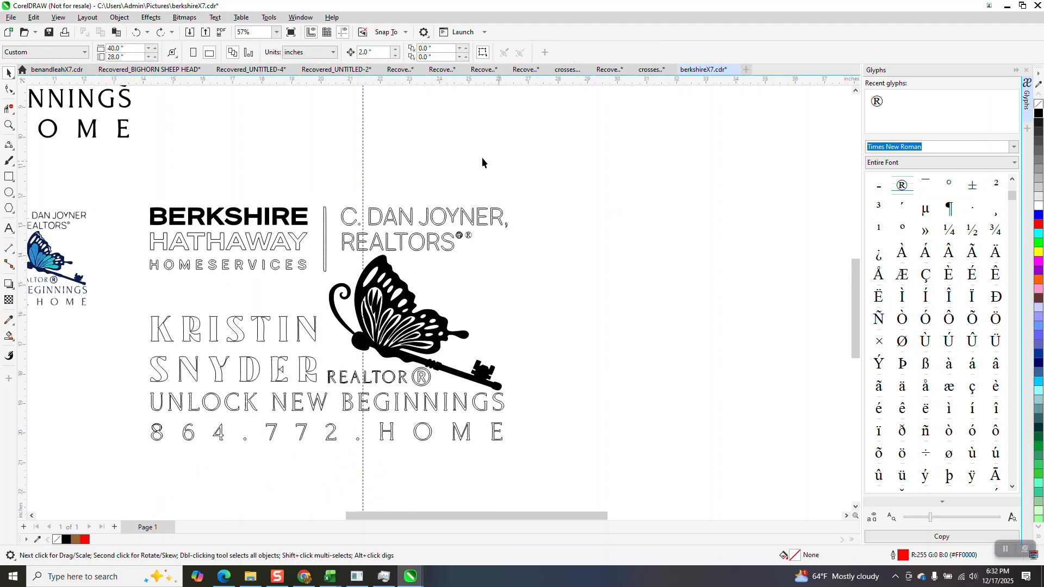
# Align the new ® over the outlined ® after REALTORS, then nudge it 2 inches right.
pyautogui.click(9, 125)
pyautogui.click(500, 270)
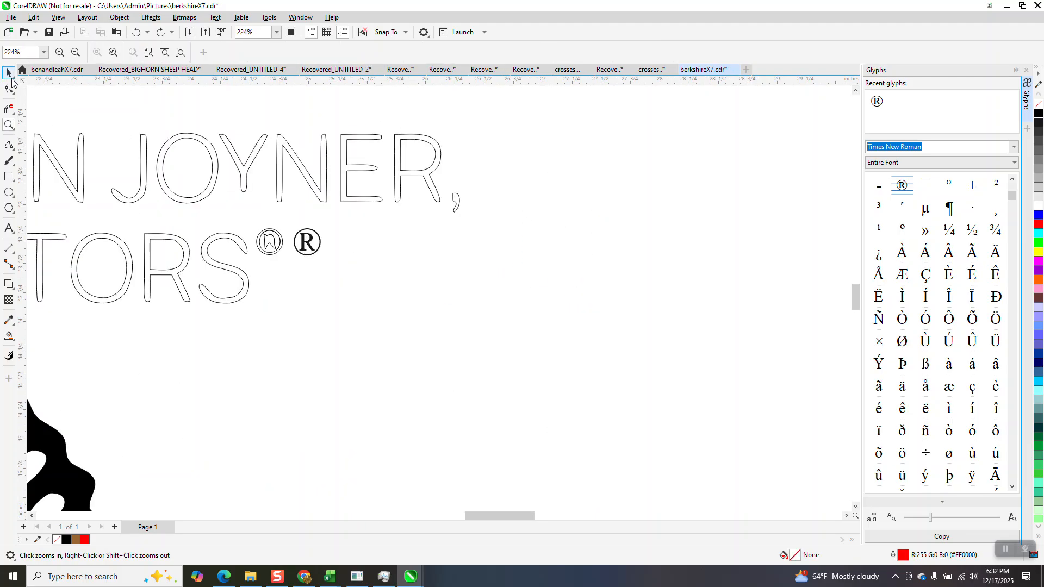
pyautogui.click(8, 72)
pyautogui.moveTo(310, 248); pyautogui.dragTo(270, 243)
pyautogui.press('Right')
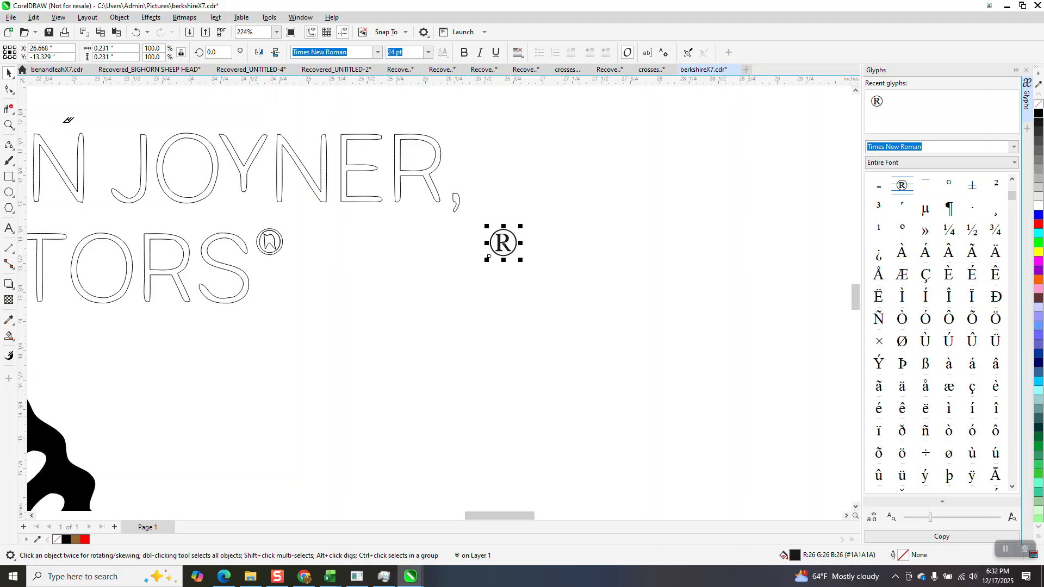
# Delete the outlined ® after REALTORS with Virtual Segment Delete.
pyautogui.click(9, 109)
pyautogui.click(281, 249)
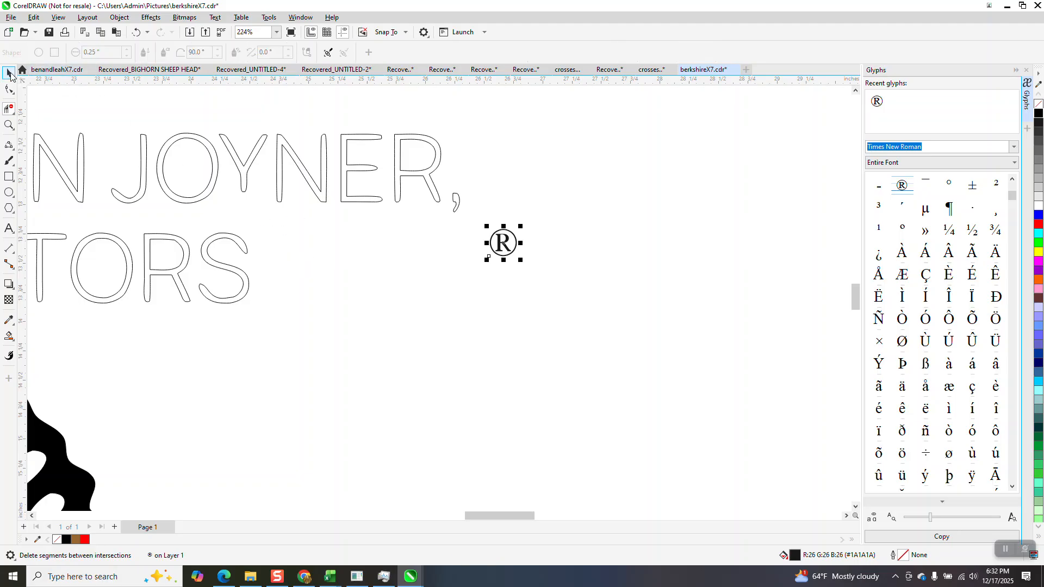
pyautogui.click(9, 72)
pyautogui.click(509, 264)
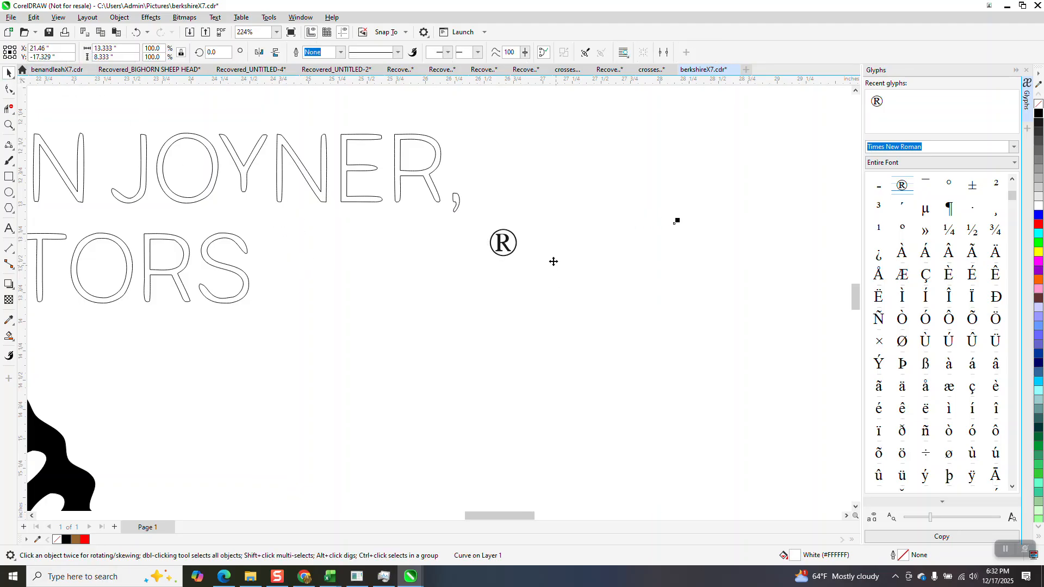
# Move the new ® 2 inches left so it sits as a superscript beside REALTORS.
pyautogui.click(136, 31)
pyautogui.moveTo(461, 282); pyautogui.dragTo(461, 282)
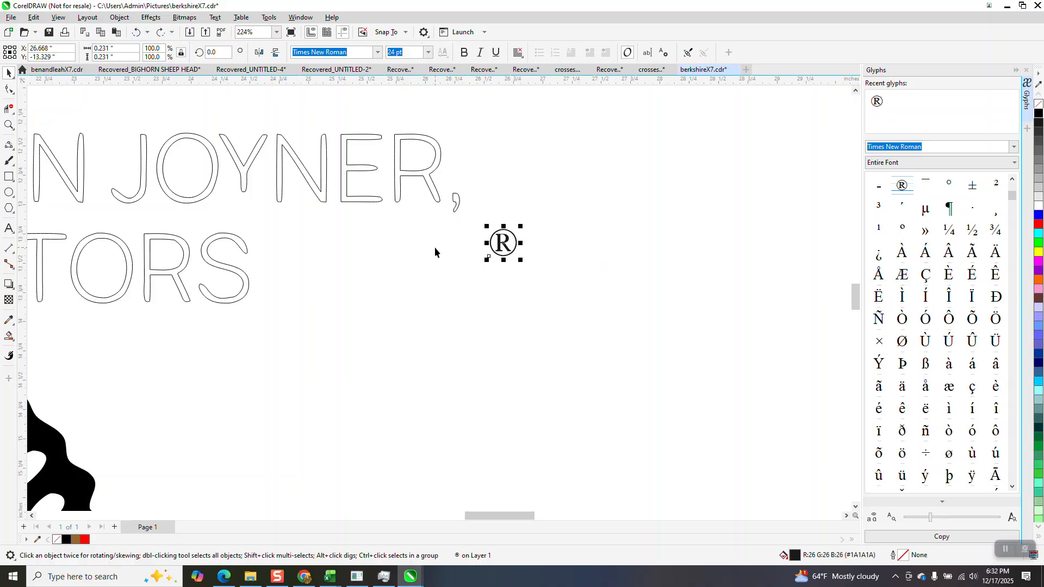
pyautogui.hotkey('shift', 'Left')
pyautogui.scroll(-2, 495, 268)
pyautogui.scroll(-4, 494, 269)
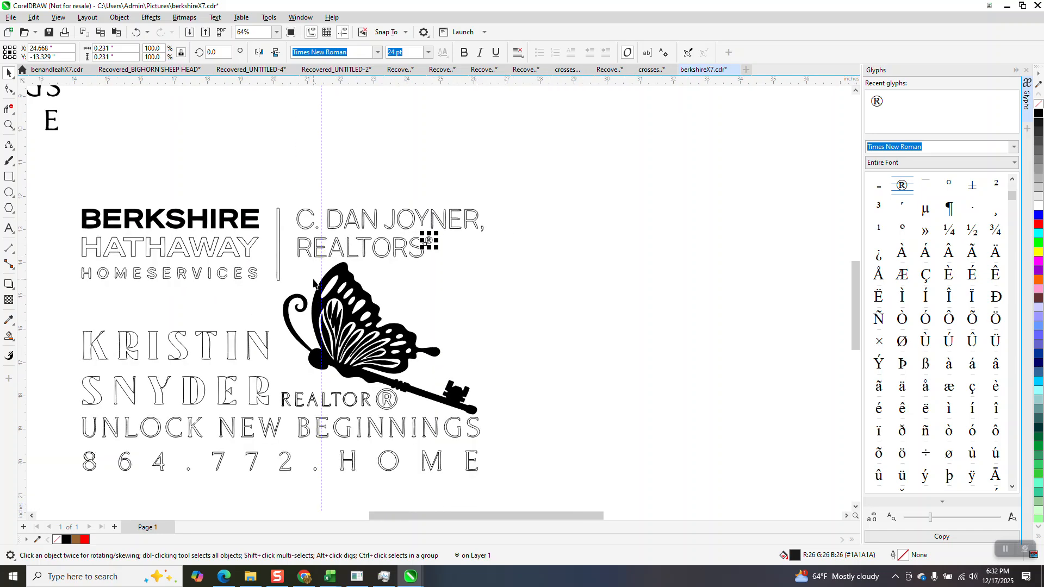
pyautogui.click(9, 125)
pyautogui.moveTo(145, 373); pyautogui.dragTo(219, 412)
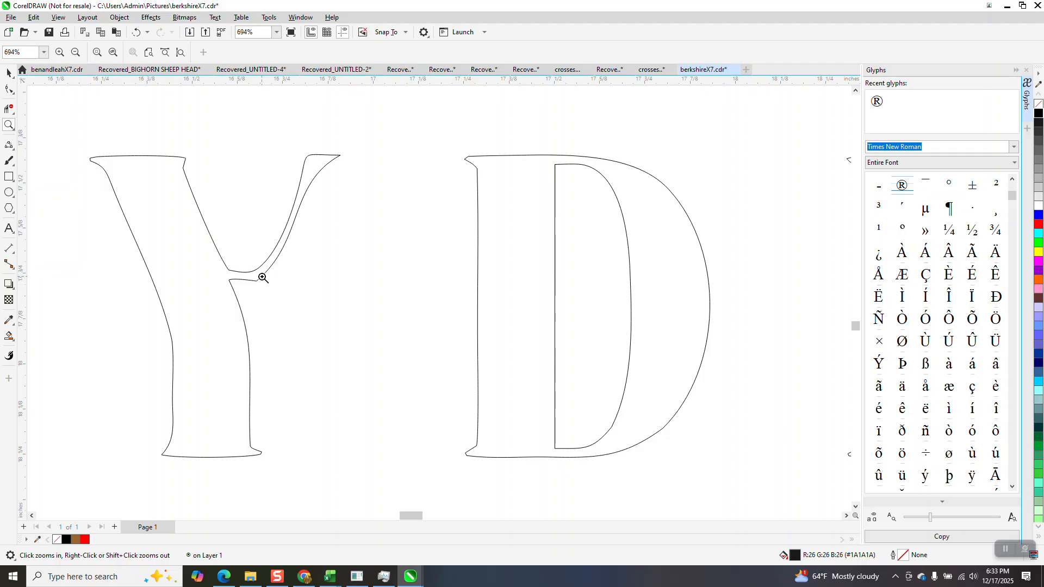
pyautogui.click(12, 92)
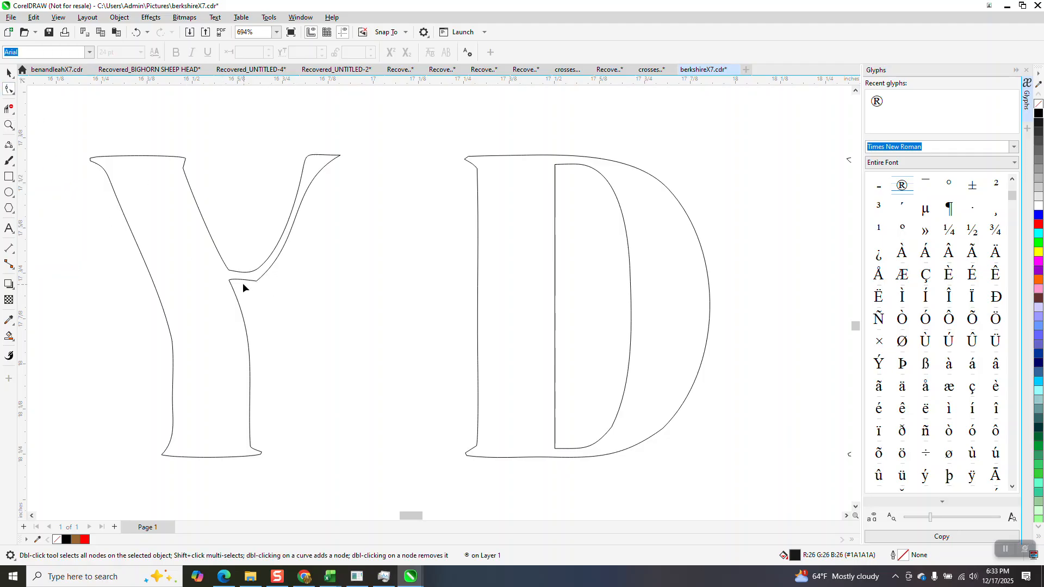
pyautogui.click(257, 280)
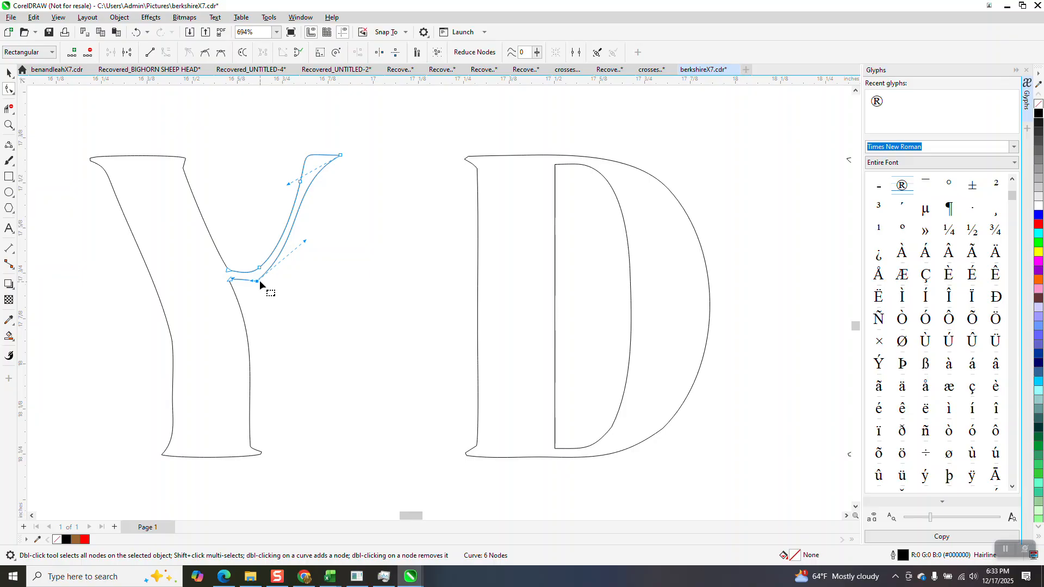
pyautogui.press('Delete')
pyautogui.click(136, 32)
pyautogui.moveTo(253, 284); pyautogui.dragTo(256, 292)
pyautogui.click(8, 73)
pyautogui.scroll(-2, 213, 216)
pyautogui.scroll(-3, 215, 231)
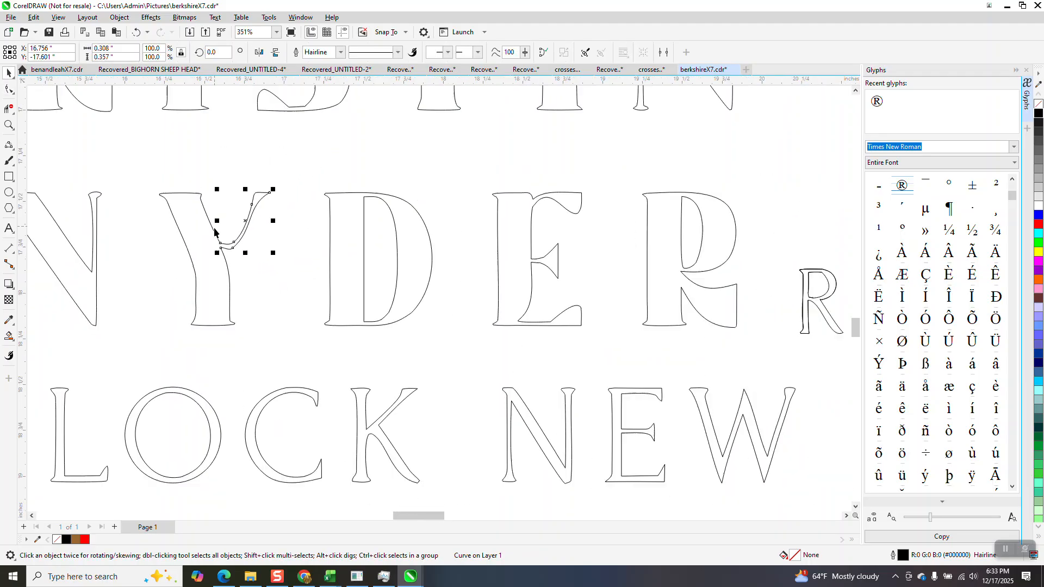
pyautogui.scroll(-2, 341, 259)
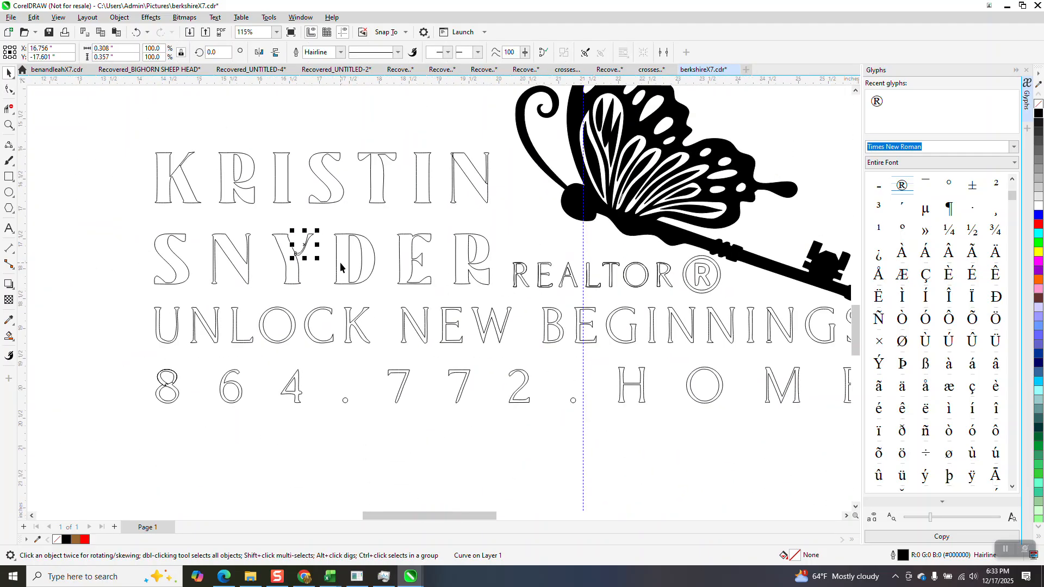
pyautogui.click(9, 124)
pyautogui.moveTo(614, 352); pyautogui.dragTo(668, 414)
pyautogui.scroll(-6, 322, 326)
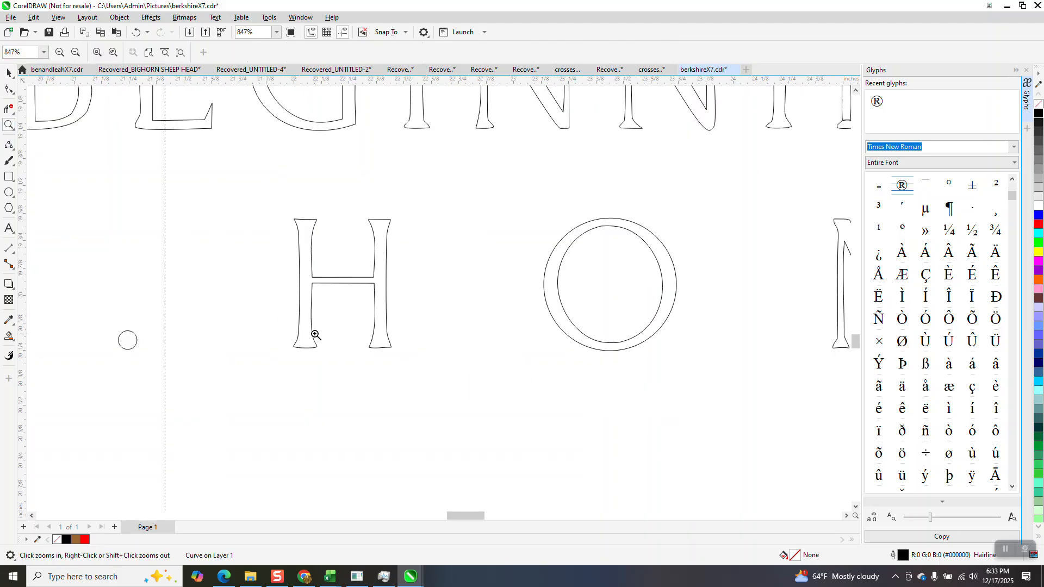
pyautogui.scroll(-1, 417, 312)
pyautogui.scroll(-3, 417, 312)
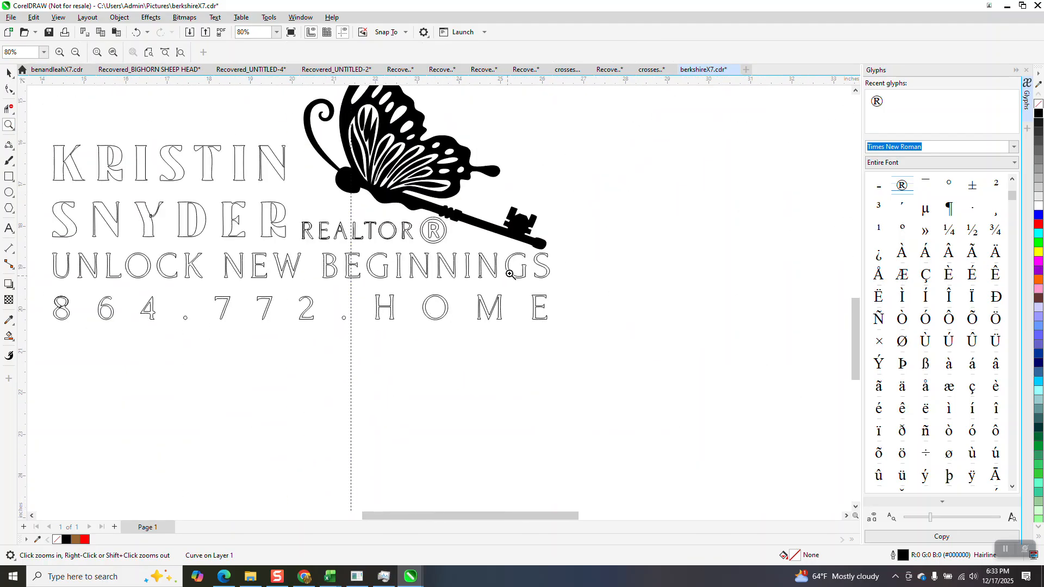
pyautogui.moveTo(159, 163); pyautogui.dragTo(399, 240)
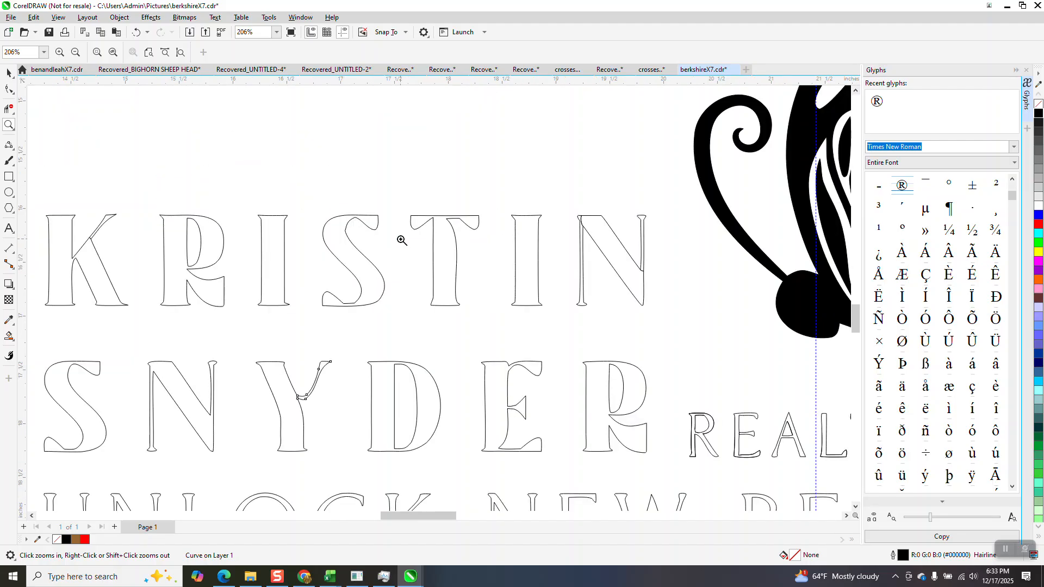
pyautogui.moveTo(47, 227); pyautogui.dragTo(125, 252)
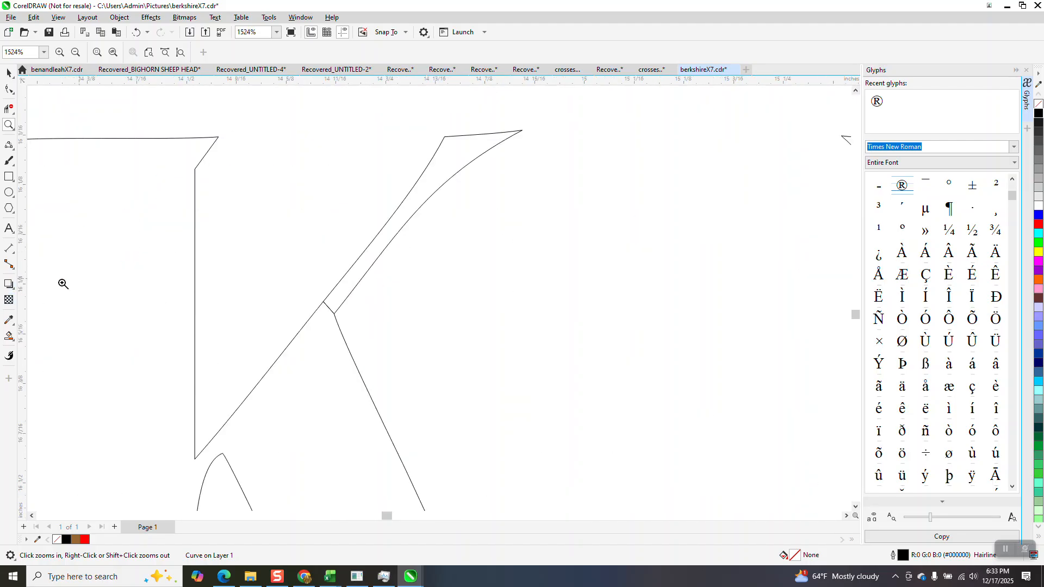
pyautogui.click(12, 130)
pyautogui.click(11, 114)
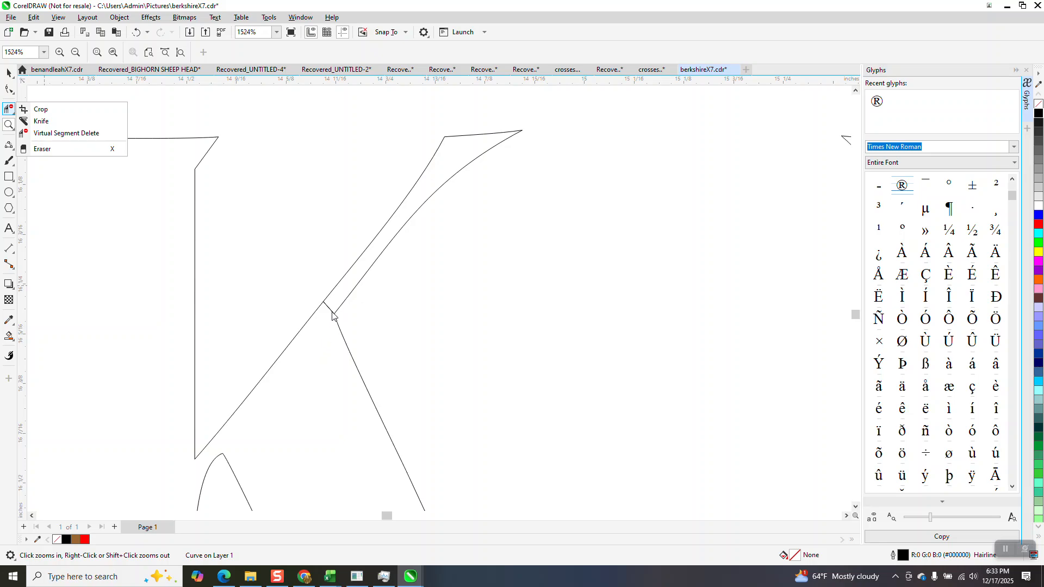
pyautogui.click(55, 133)
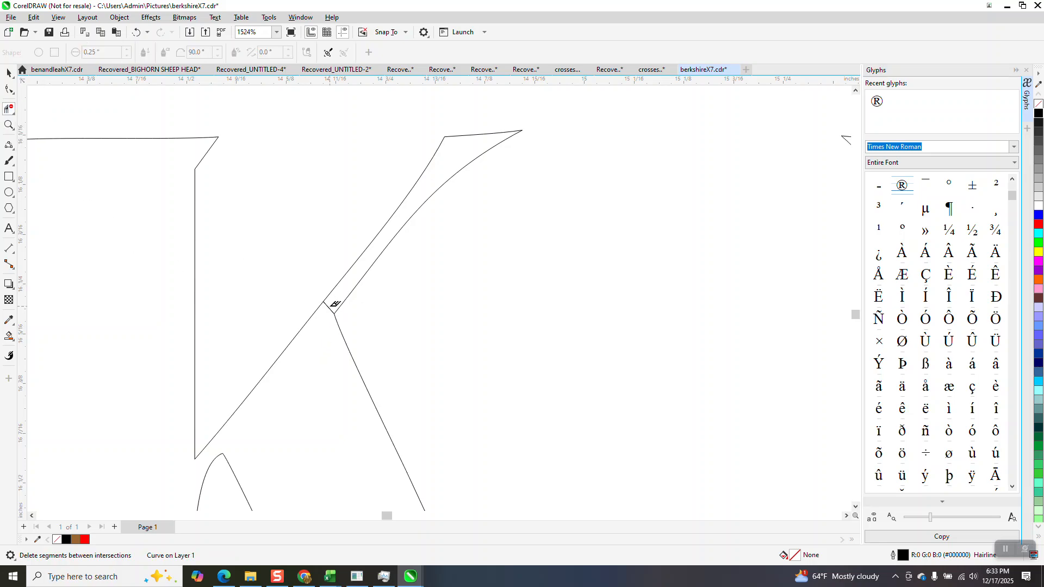
pyautogui.scroll(-6, 298, 310)
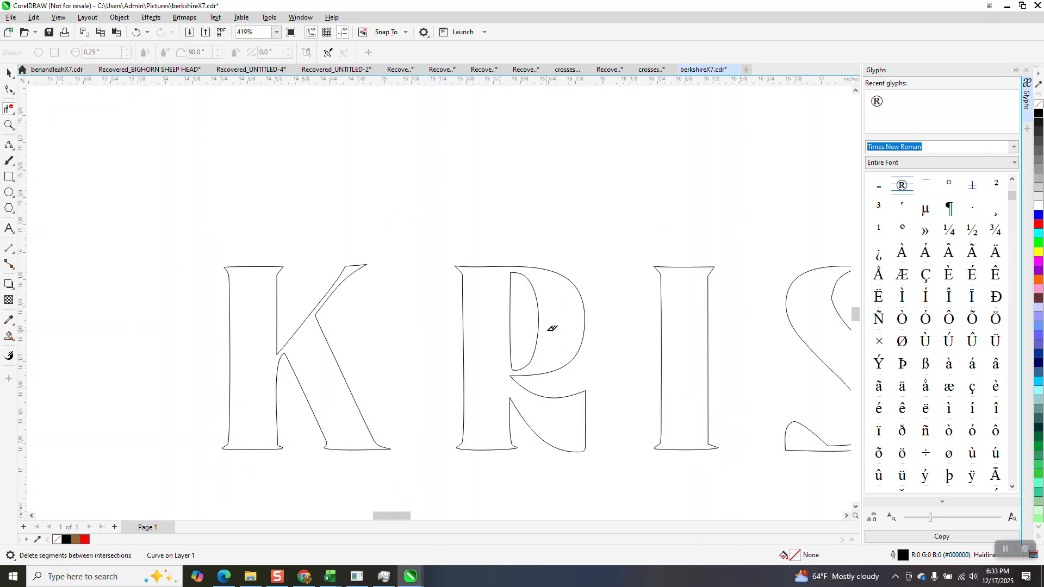
pyautogui.scroll(-1, 537, 328)
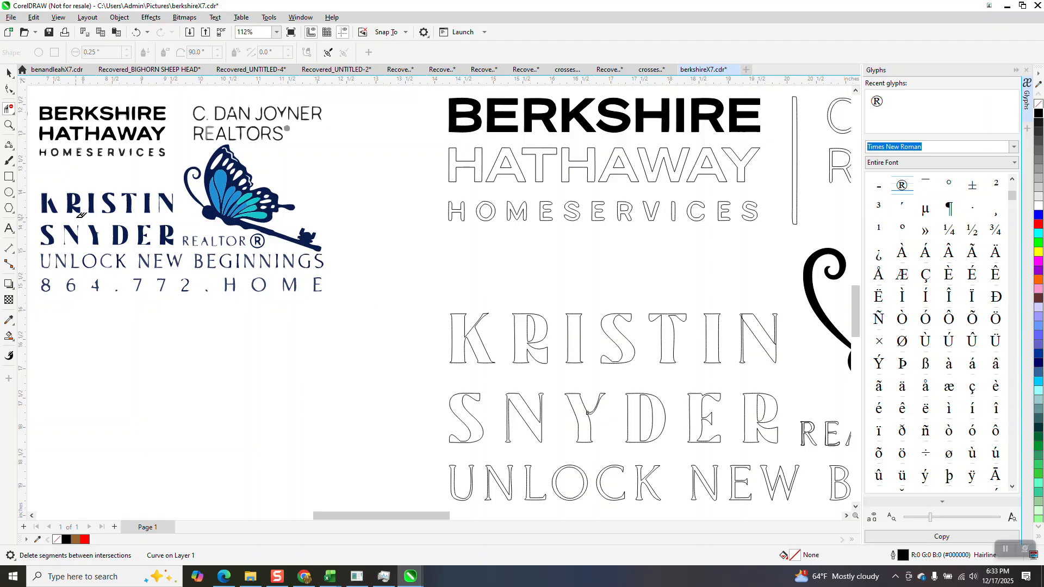
pyautogui.click(9, 125)
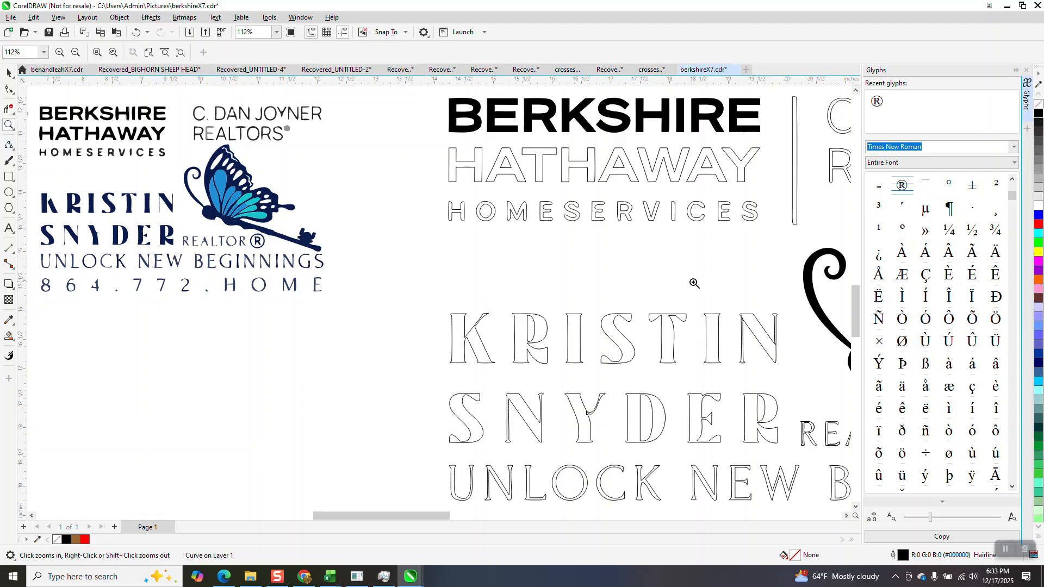
pyautogui.click(768, 357)
pyautogui.click(8, 336)
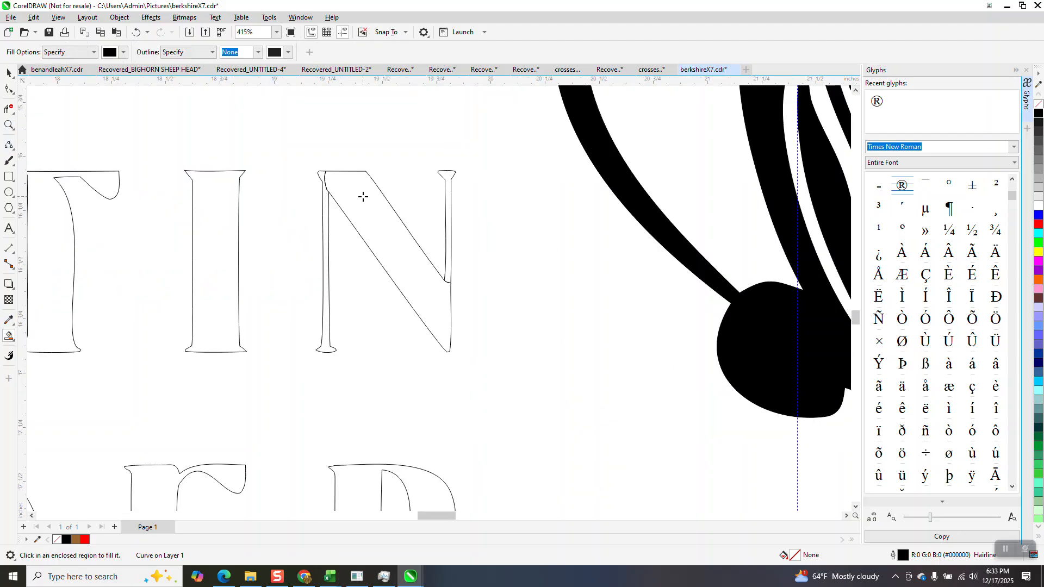
pyautogui.click(9, 109)
pyautogui.click(326, 183)
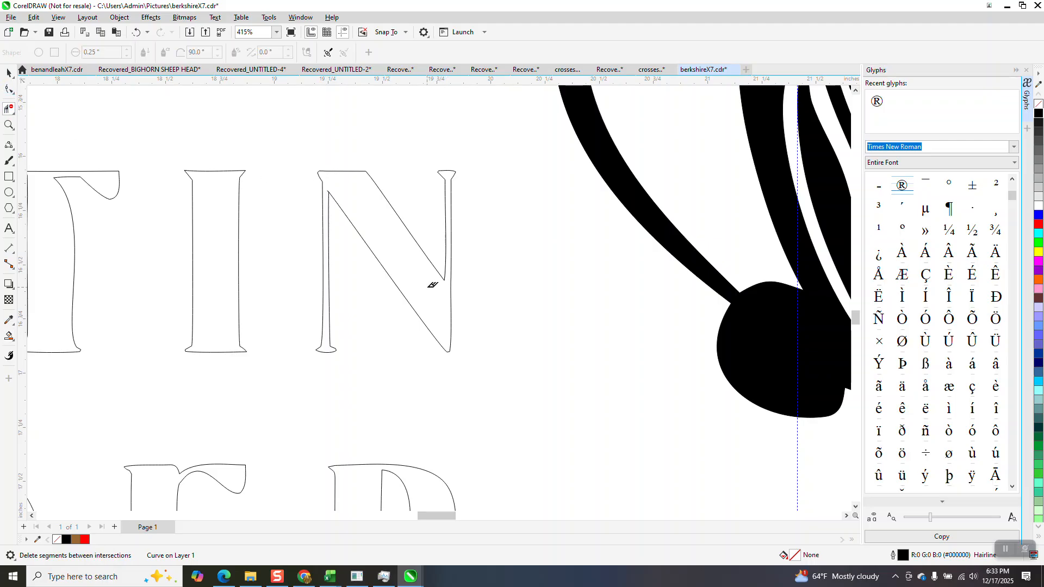
pyautogui.scroll(-5, 432, 286)
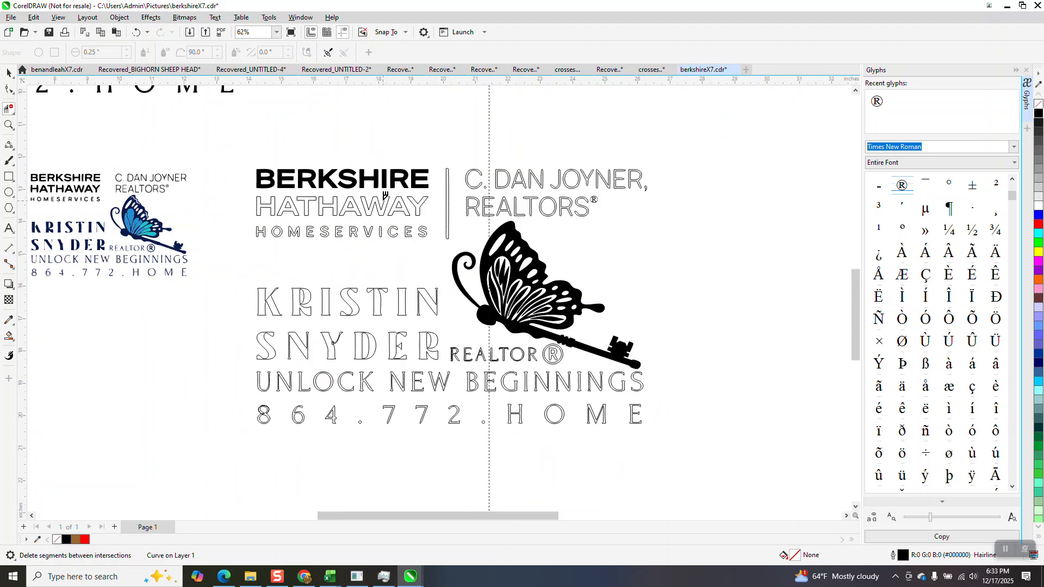
pyautogui.click(8, 125)
pyautogui.moveTo(252, 153); pyautogui.dragTo(542, 302)
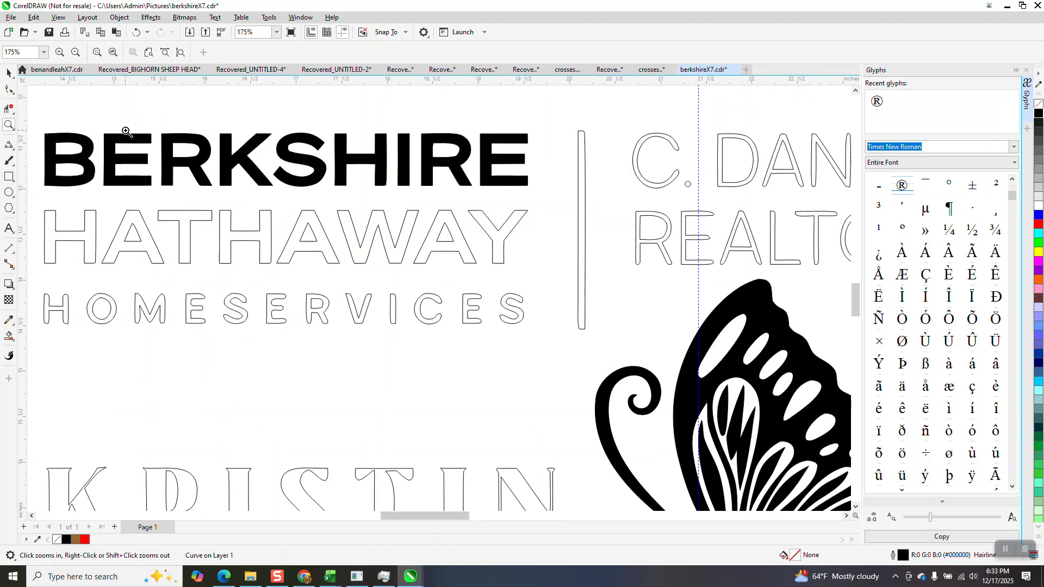
# Smart Fill all eight letters of HATHAWAY solid black.
pyautogui.click(8, 336)
pyautogui.click(84, 234)
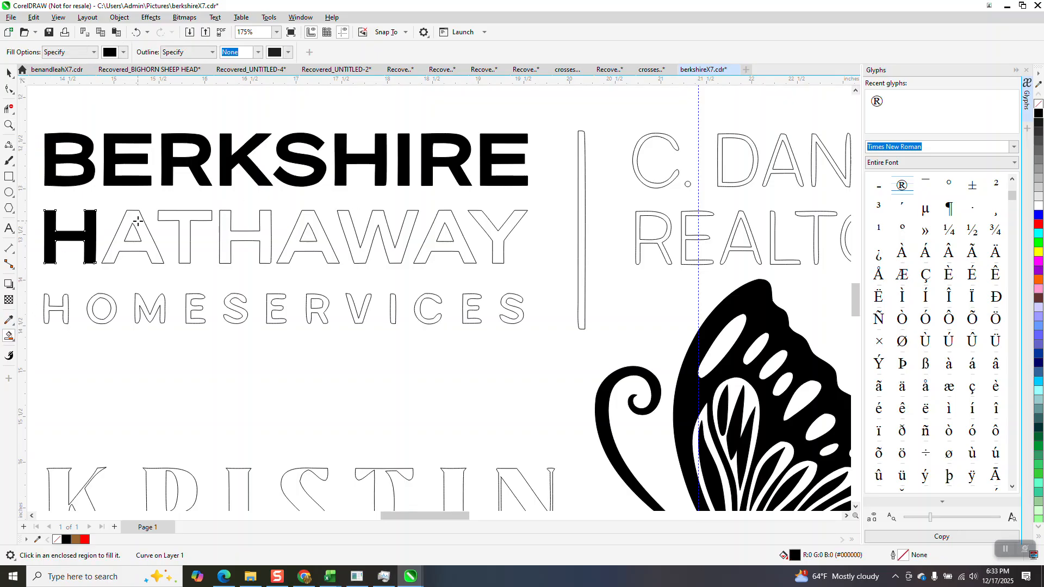
pyautogui.click(137, 220)
pyautogui.click(174, 215)
pyautogui.click(228, 229)
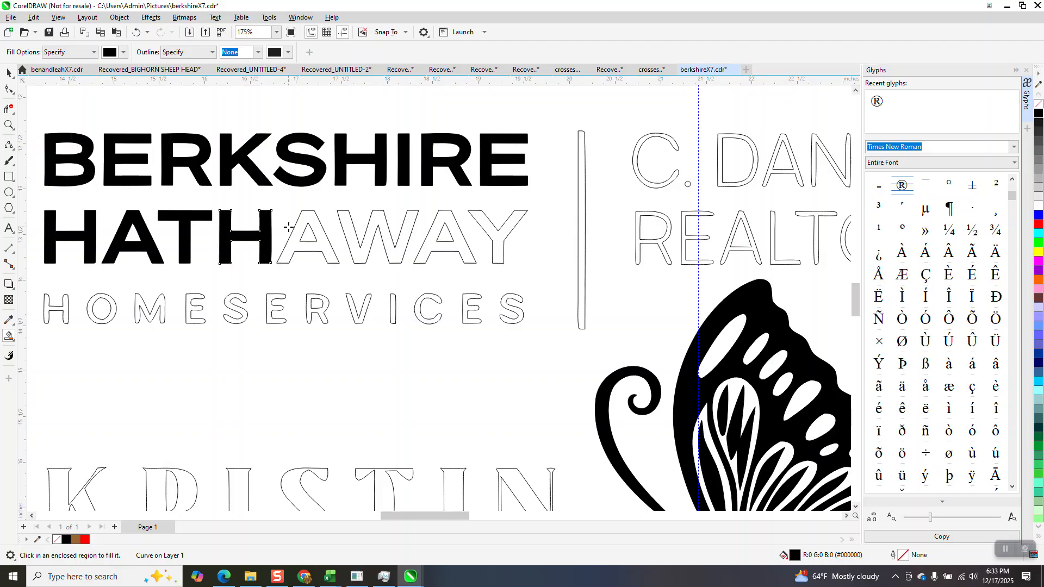
pyautogui.click(300, 231)
pyautogui.click(368, 234)
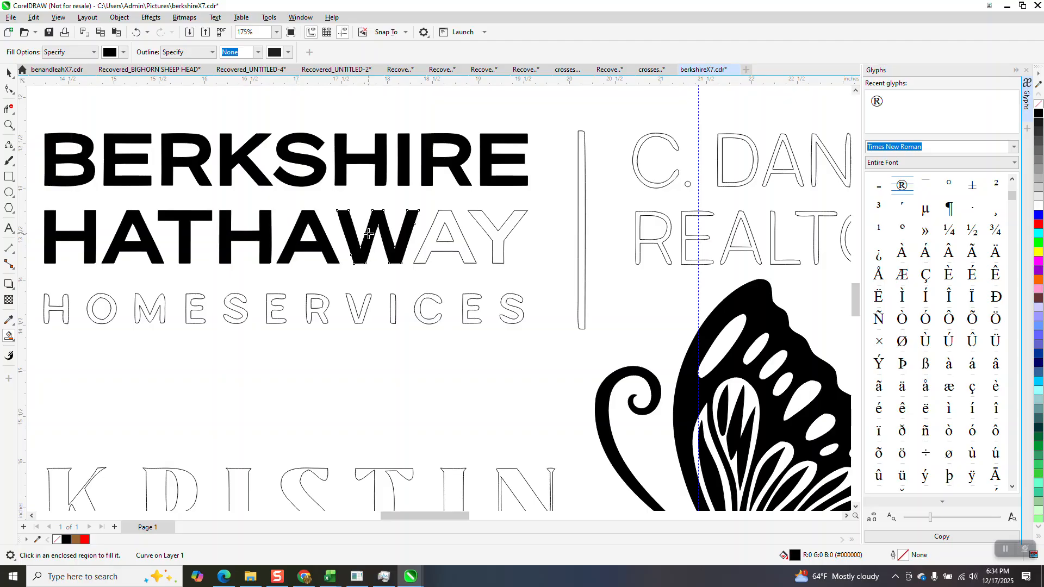
pyautogui.click(432, 230)
pyautogui.click(491, 232)
pyautogui.scroll(-2, 247, 164)
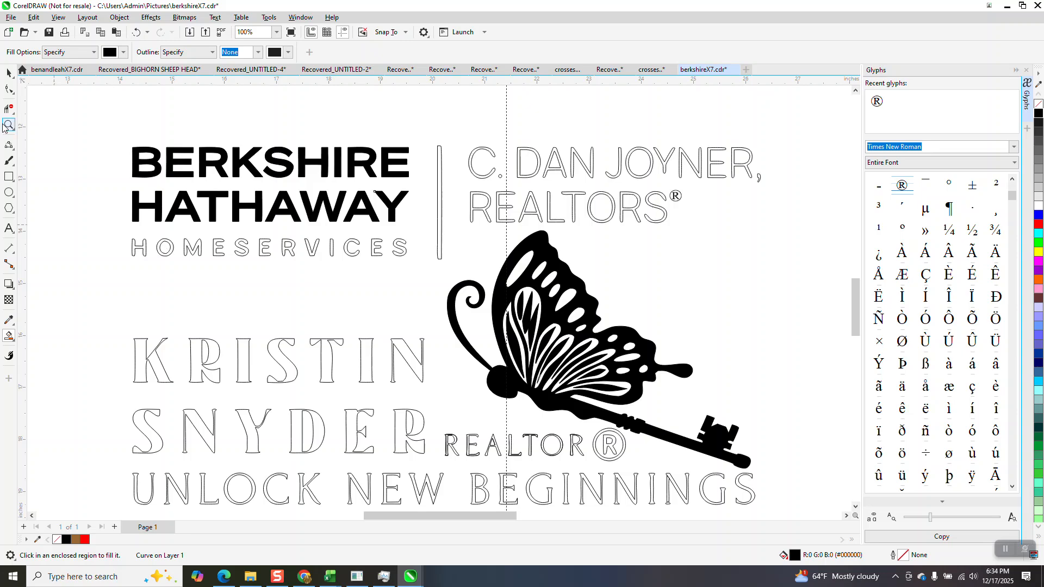
pyautogui.moveTo(87, 312); pyautogui.dragTo(620, 419)
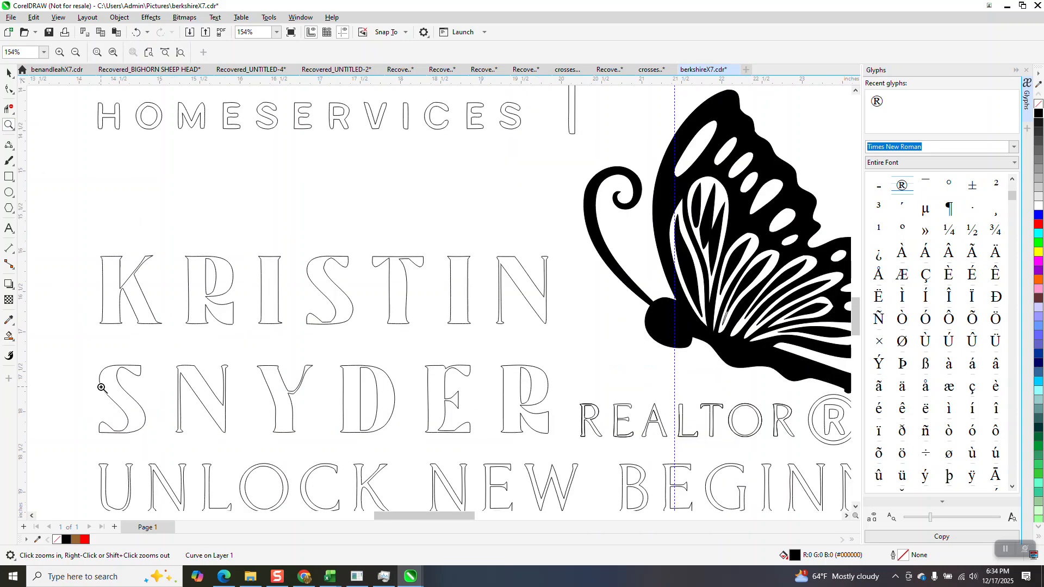
pyautogui.click(10, 335)
pyautogui.click(107, 294)
pyautogui.click(196, 285)
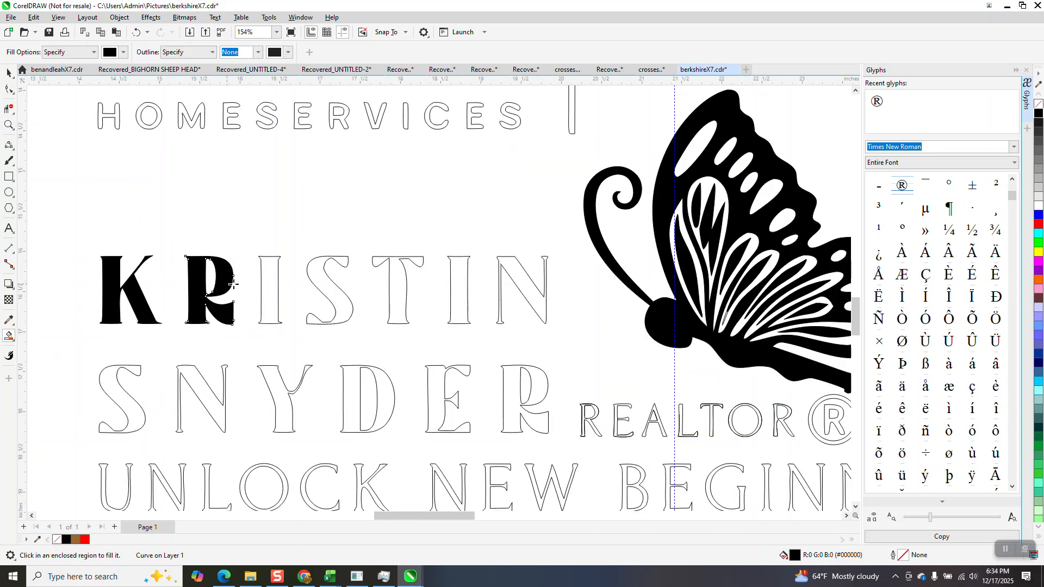
pyautogui.click(271, 283)
pyautogui.click(330, 287)
pyautogui.click(395, 287)
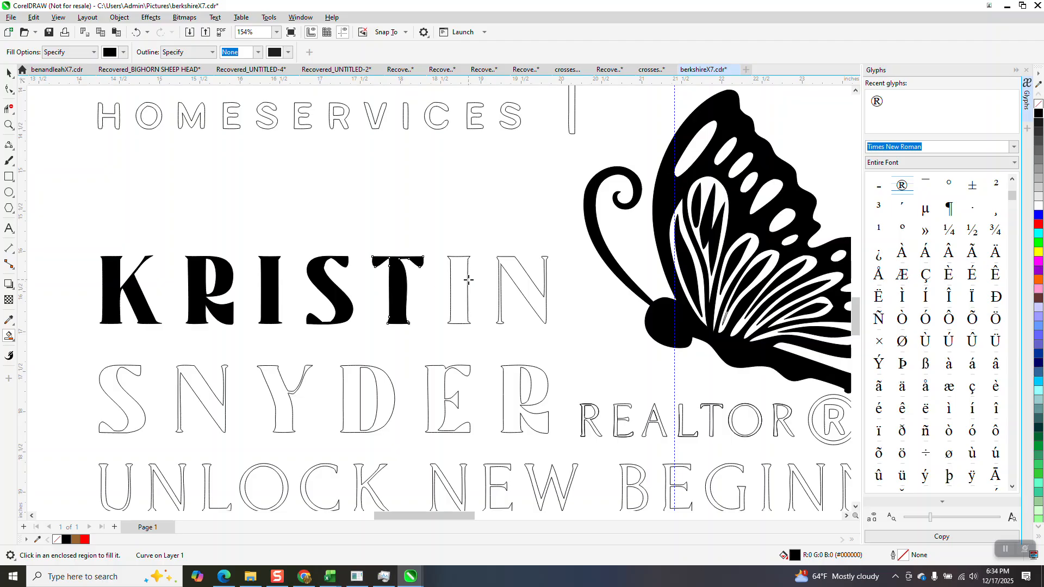
pyautogui.click(461, 277)
pyautogui.click(509, 276)
pyautogui.scroll(-3, 109, 239)
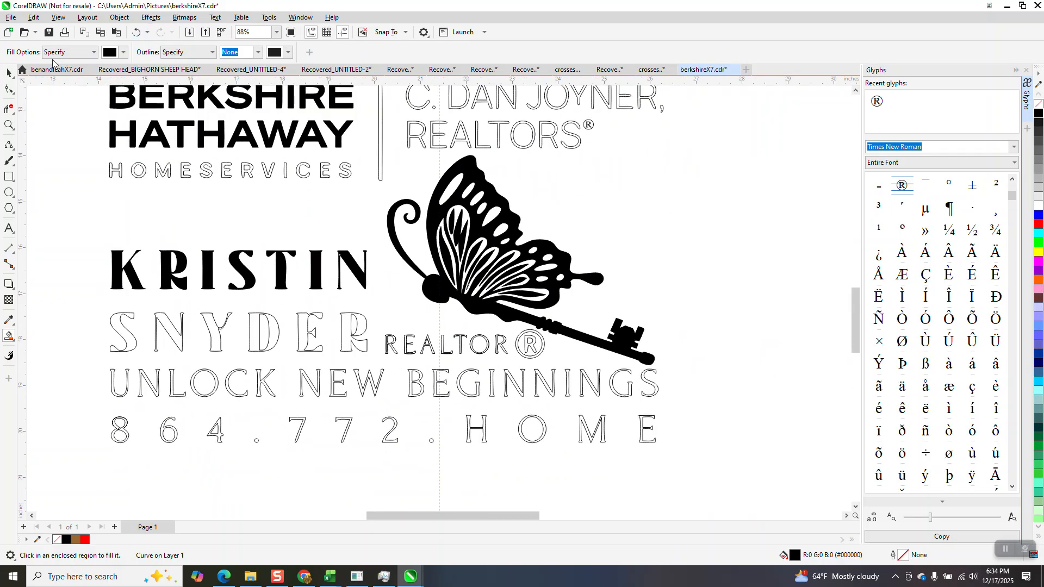
pyautogui.click(9, 125)
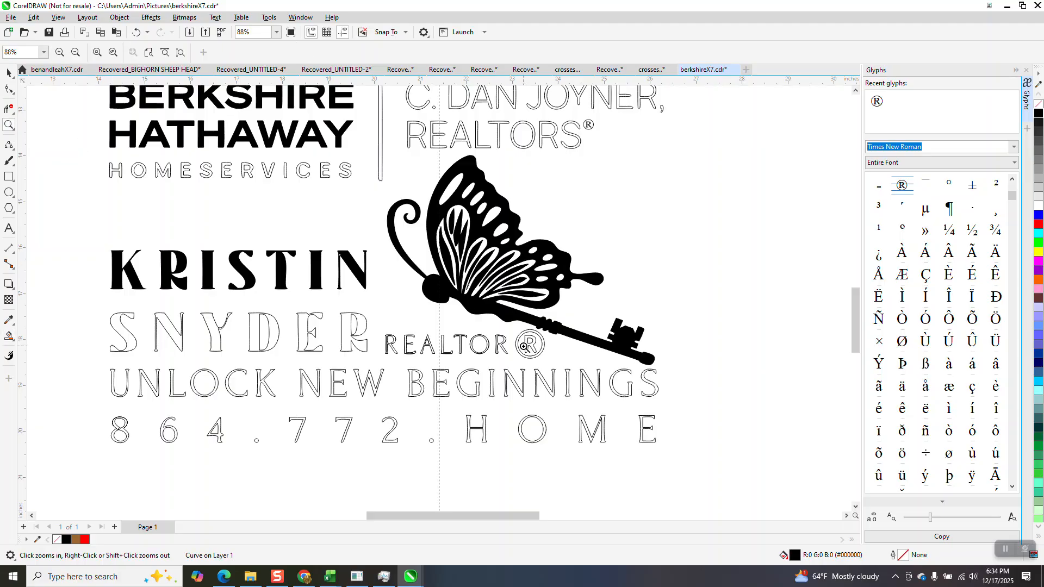
# Copy the ® from REALTORS, enlarge it over the outlined ® after REALTOR, then nudge it 2 inches right.
pyautogui.click(9, 73)
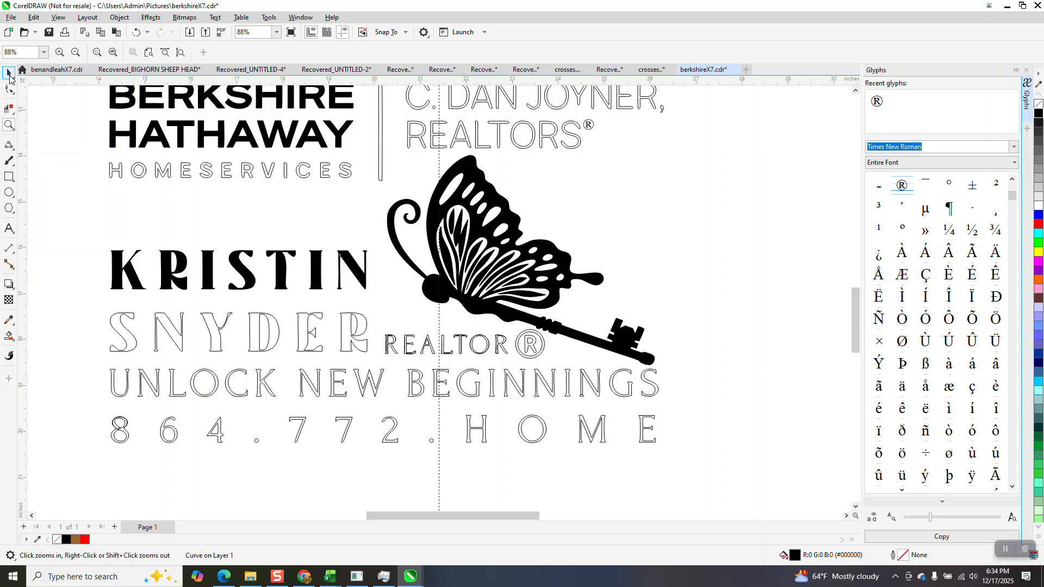
pyautogui.click(590, 125)
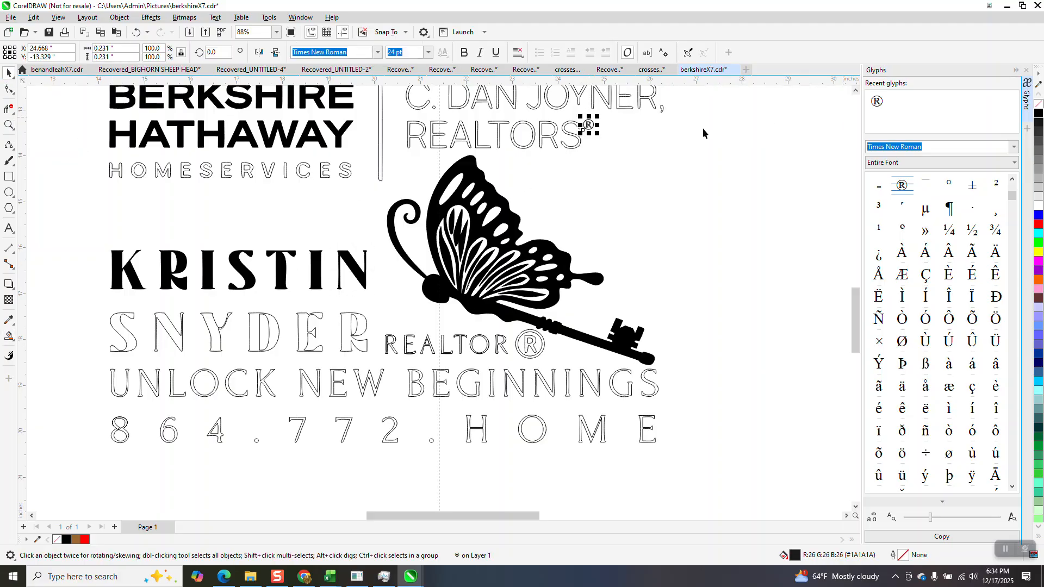
pyautogui.moveTo(590, 127); pyautogui.dragTo(556, 348)
pyautogui.click(8, 125)
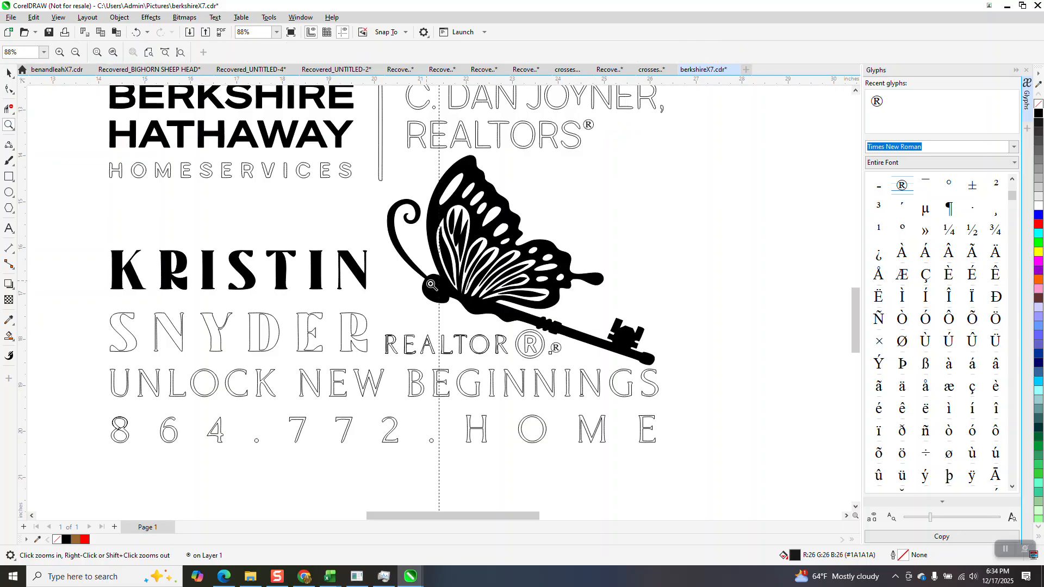
pyautogui.moveTo(477, 309); pyautogui.dragTo(634, 392)
pyautogui.press('space')
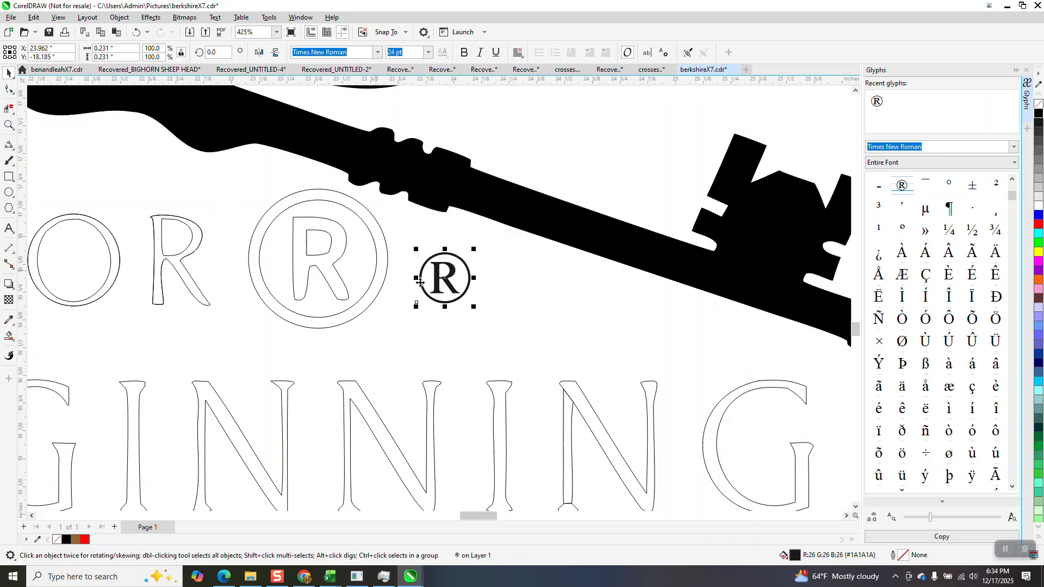
pyautogui.moveTo(475, 249); pyautogui.dragTo(535, 190)
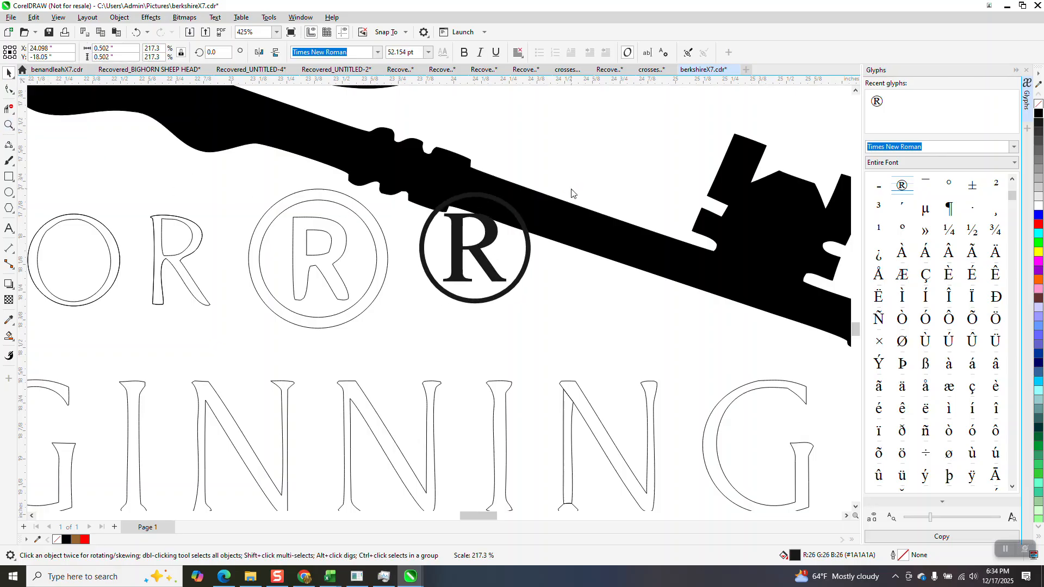
pyautogui.moveTo(462, 252); pyautogui.dragTo(314, 265)
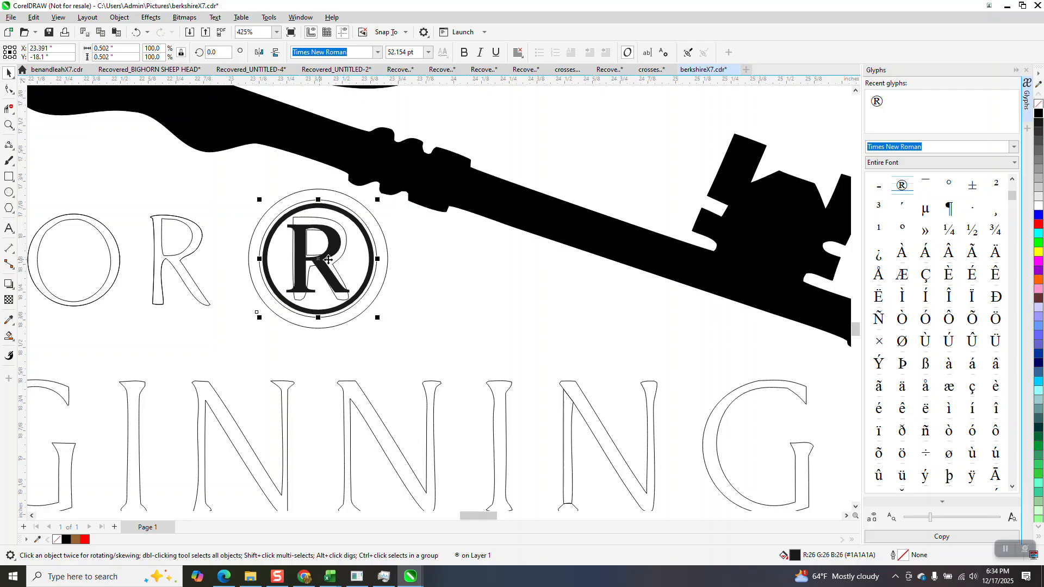
pyautogui.moveTo(377, 318); pyautogui.dragTo(392, 328)
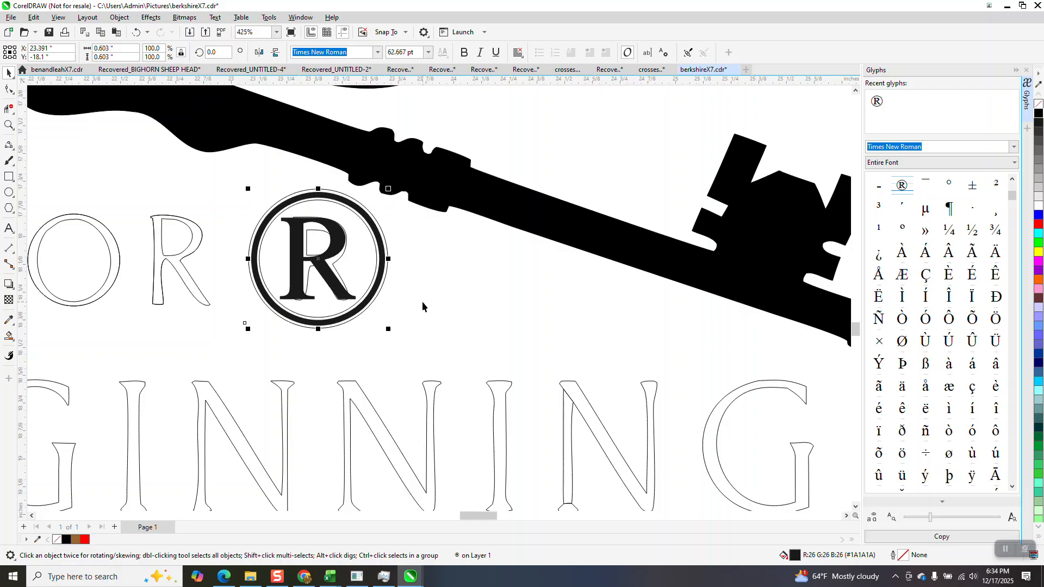
pyautogui.press('Right')
# Delete the outlined ® after REALTOR and move the solid ® 2 inches back beside it.
pyautogui.click(6, 108)
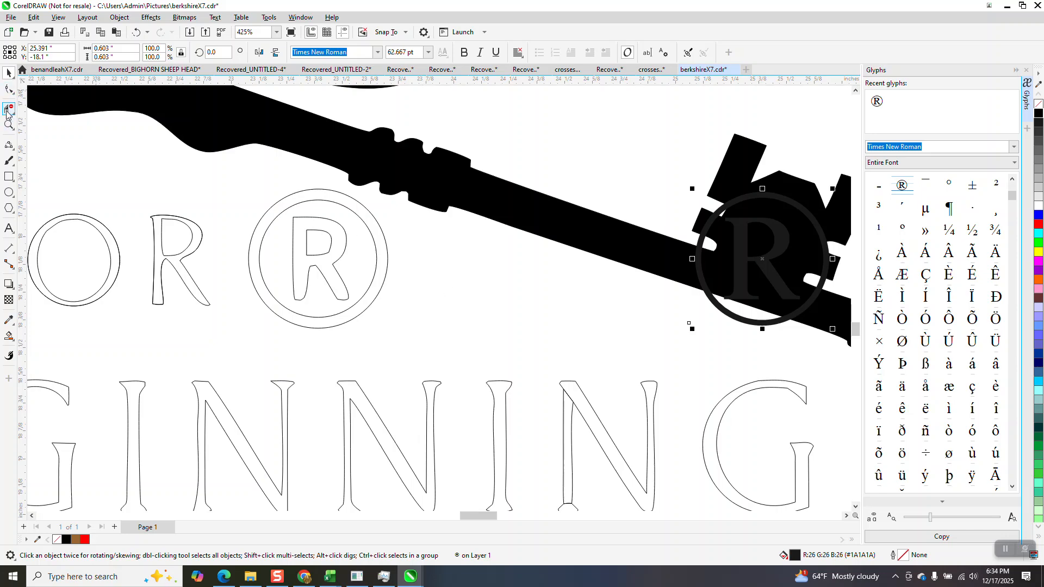
pyautogui.moveTo(249, 190); pyautogui.dragTo(361, 304)
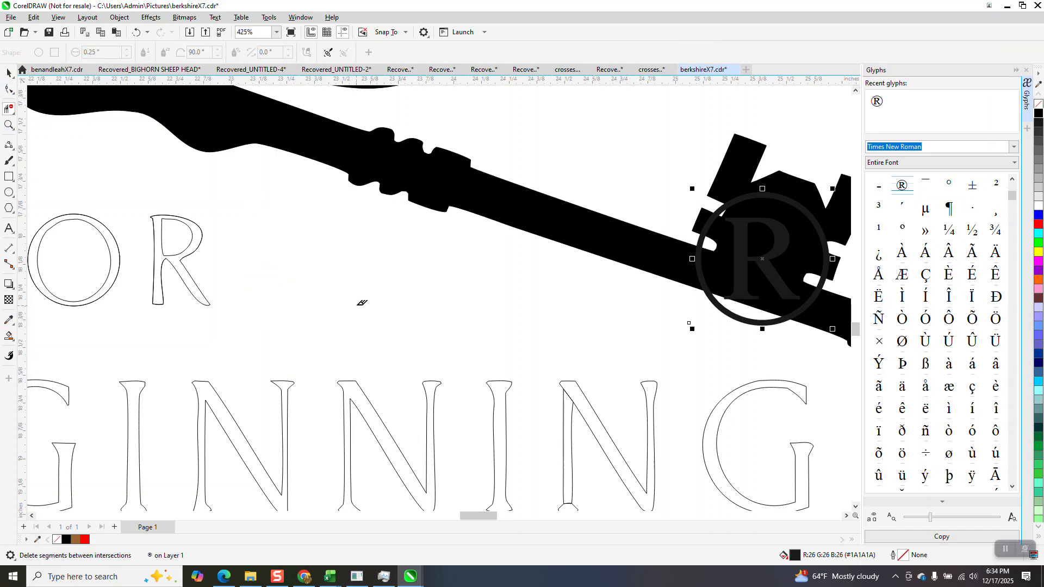
pyautogui.click(8, 72)
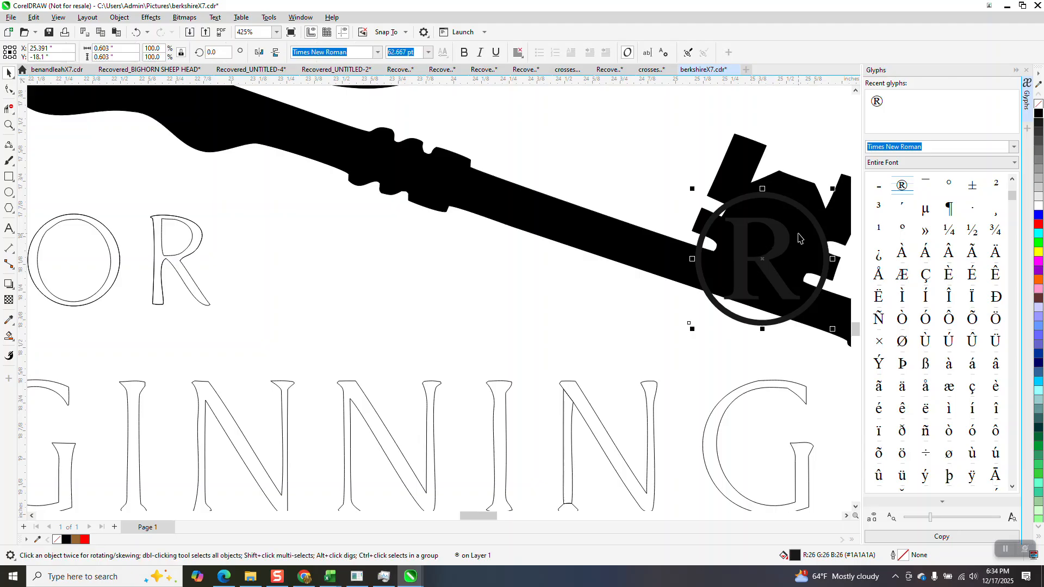
pyautogui.press('Left')
pyautogui.scroll(-6, 495, 283)
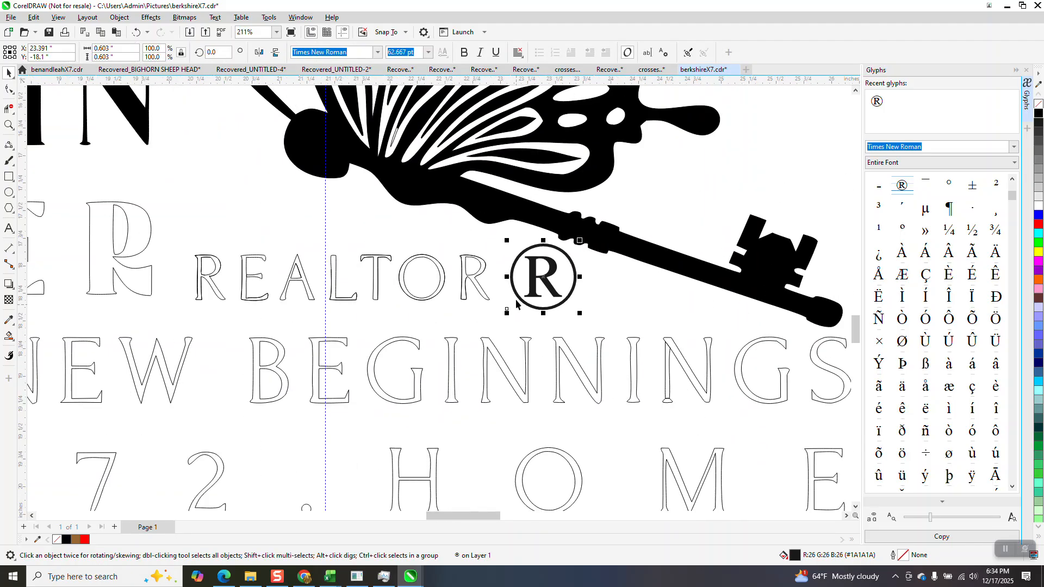
pyautogui.scroll(-6, 590, 311)
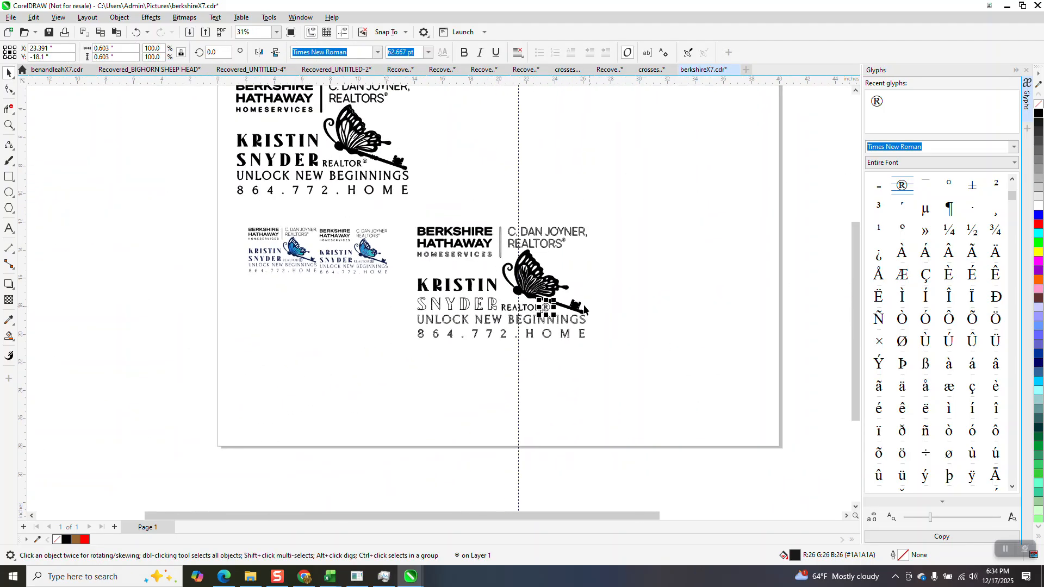
# Zoom in on the top curve of the S beside the ® after REALTORS.
pyautogui.moveTo(211, 126); pyautogui.dragTo(545, 250)
pyautogui.scroll(-1, 406, 270)
pyautogui.click(9, 124)
pyautogui.moveTo(243, 118); pyautogui.dragTo(441, 222)
pyautogui.moveTo(599, 154); pyautogui.dragTo(671, 214)
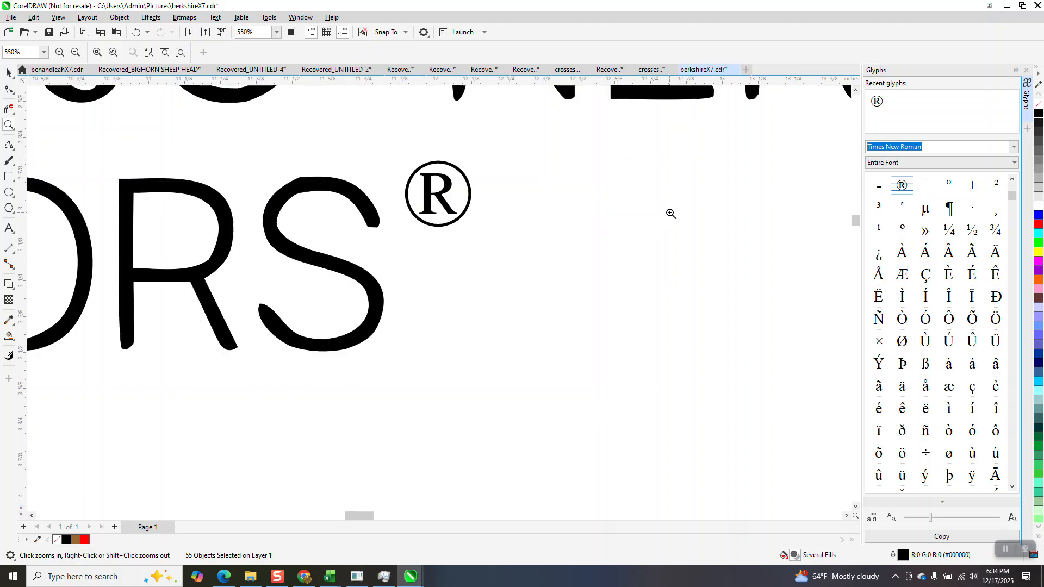
pyautogui.scroll(-1, 578, 186)
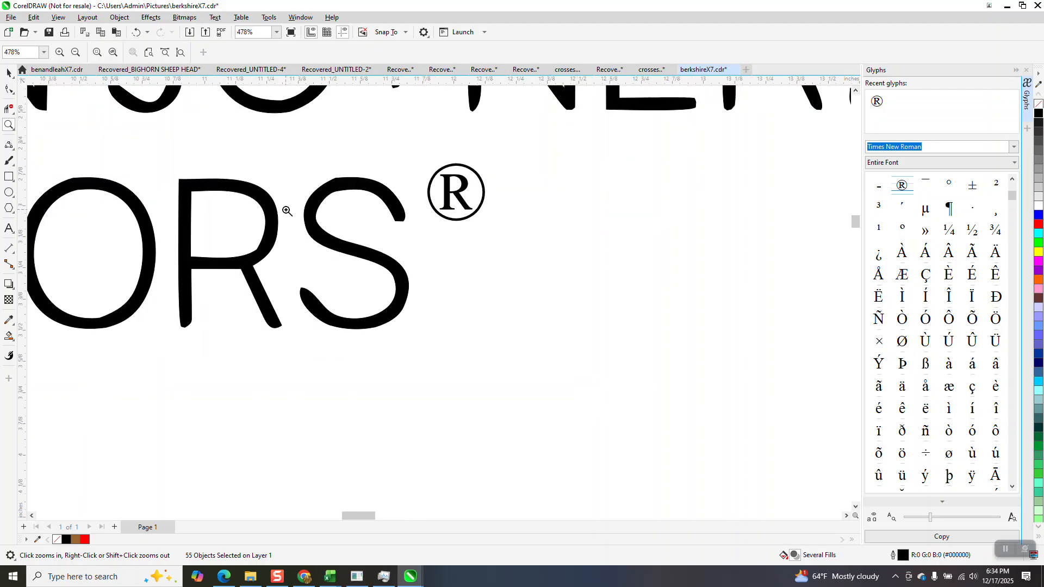
pyautogui.moveTo(316, 168); pyautogui.dragTo(394, 228)
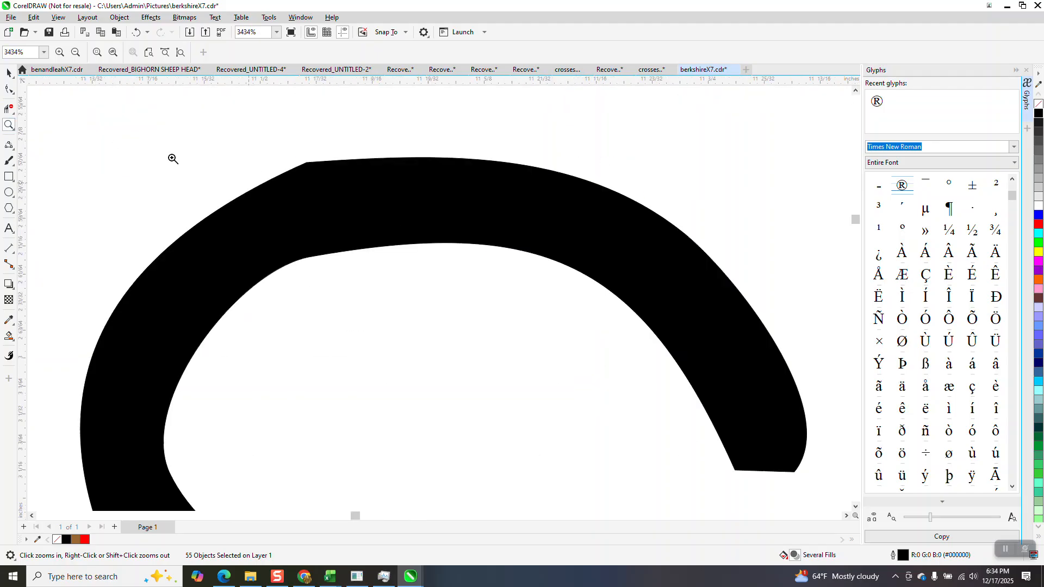
# Ungroup all objects in the logo group so the S can be edited.
pyautogui.click(15, 97)
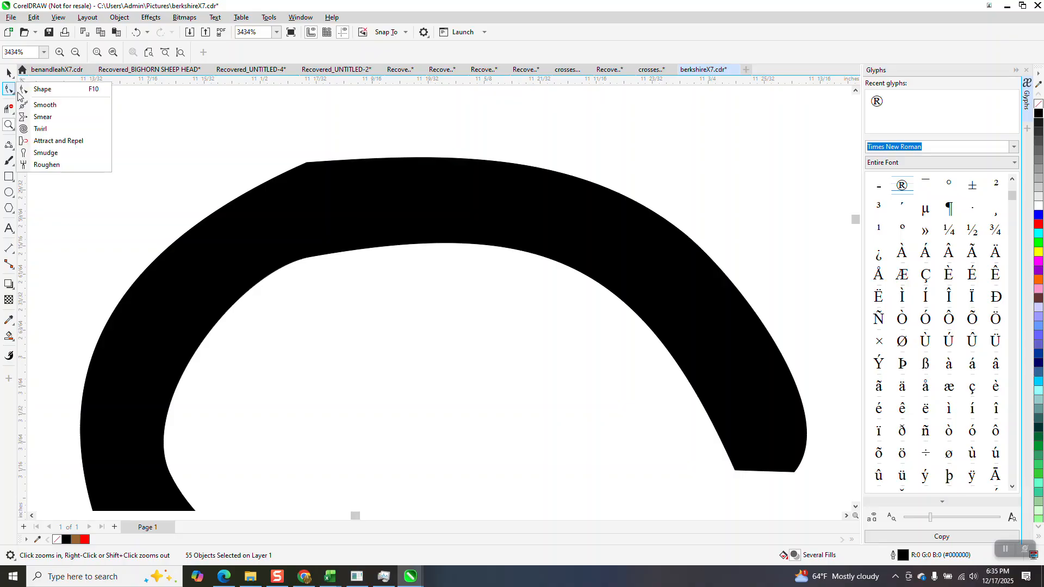
pyautogui.click(43, 101)
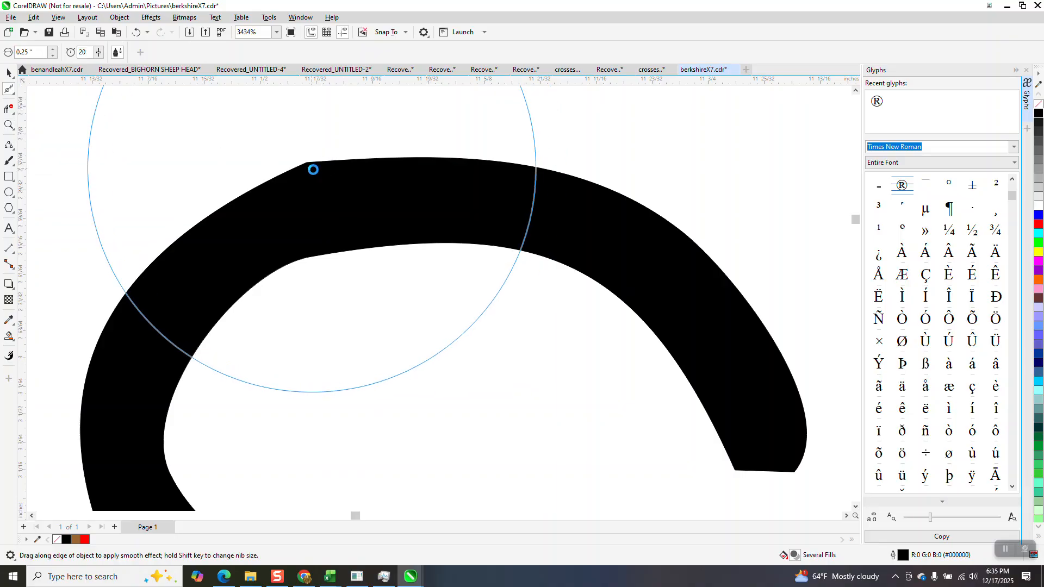
pyautogui.press('Escape')
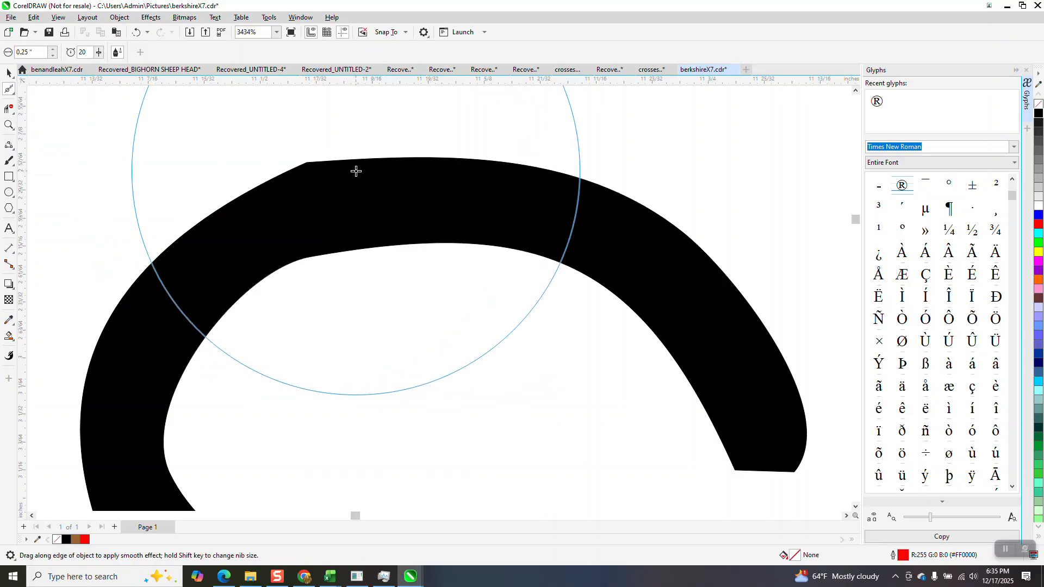
pyautogui.press('space')
pyautogui.click(295, 191)
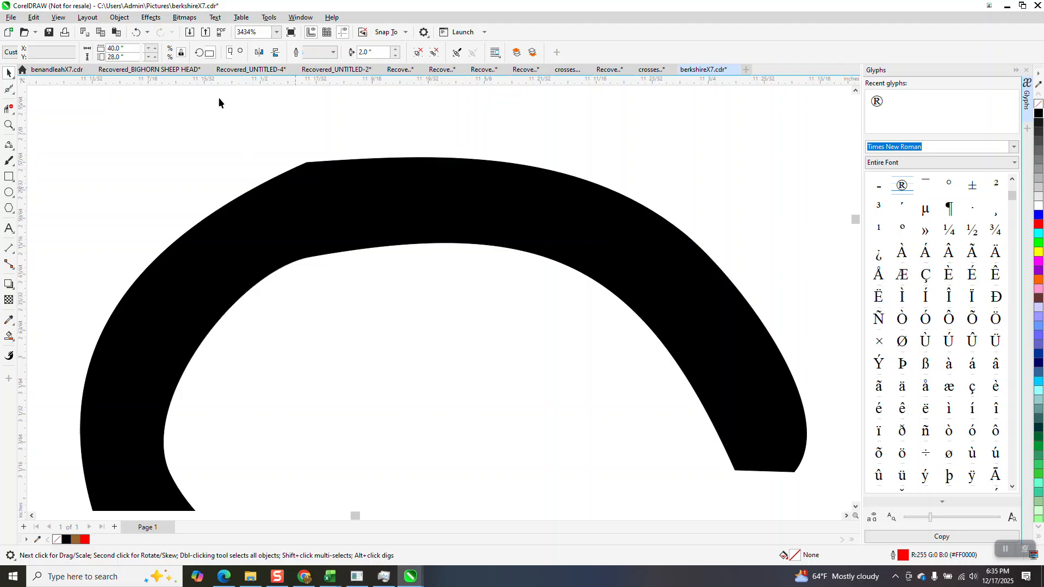
pyautogui.click(119, 17)
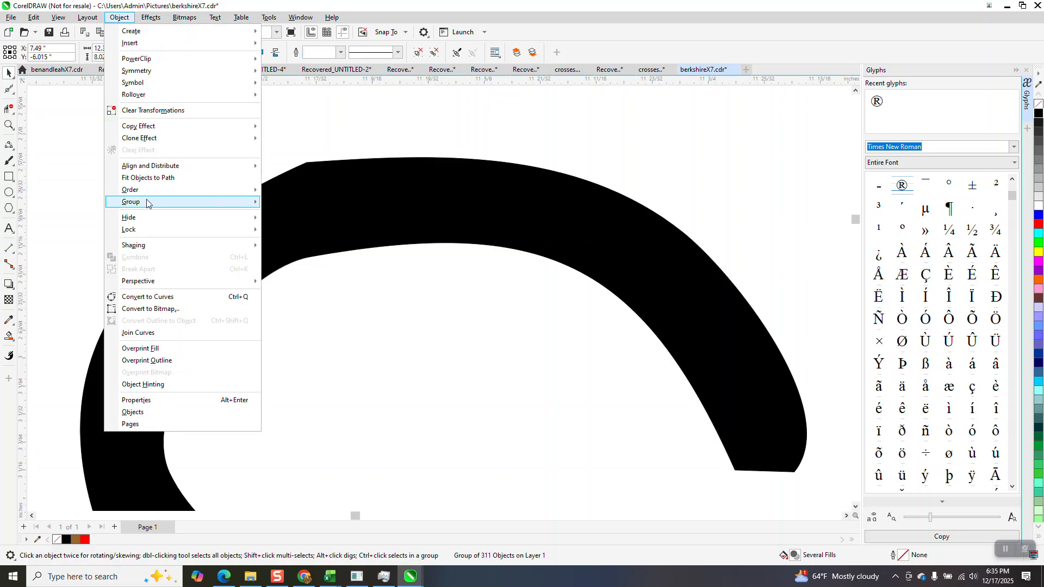
pyautogui.moveTo(130, 202)
pyautogui.click(288, 226)
# Smooth the S's top arc, then select the thin edge curve and the black S curve.
pyautogui.click(9, 91)
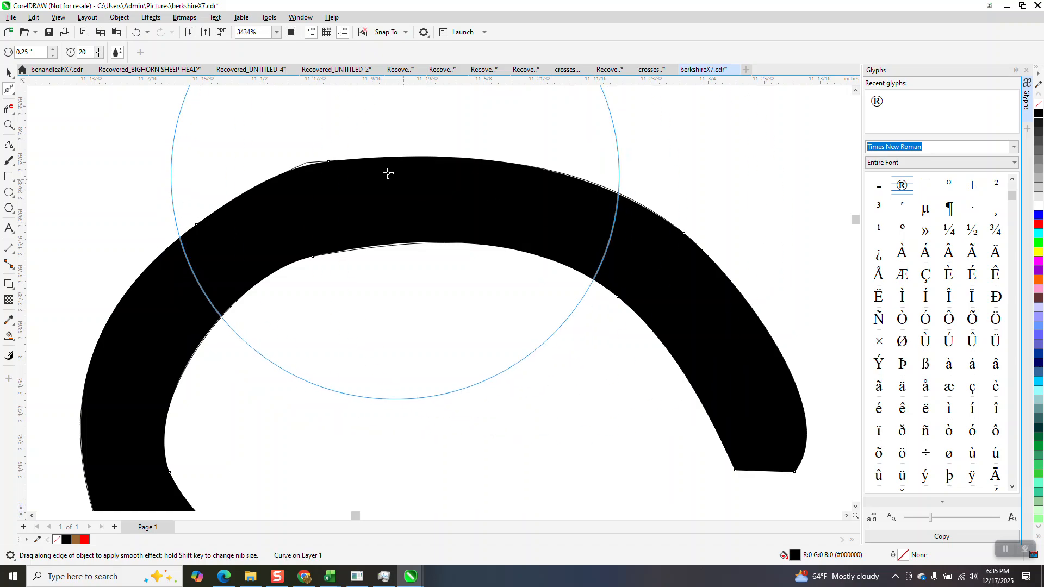
pyautogui.click(9, 73)
pyautogui.scroll(-1, 326, 208)
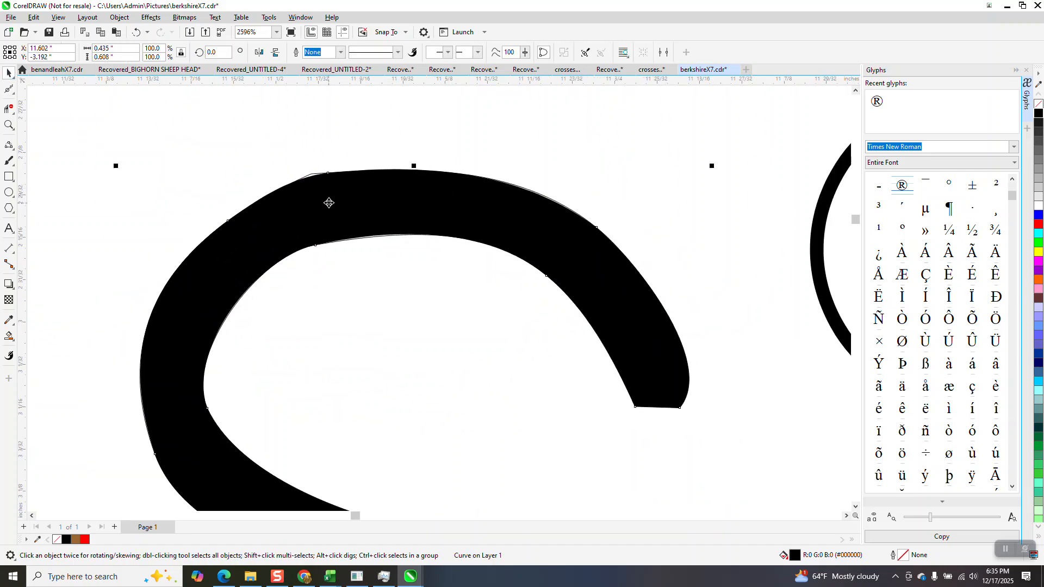
pyautogui.click(121, 107)
pyautogui.click(311, 176)
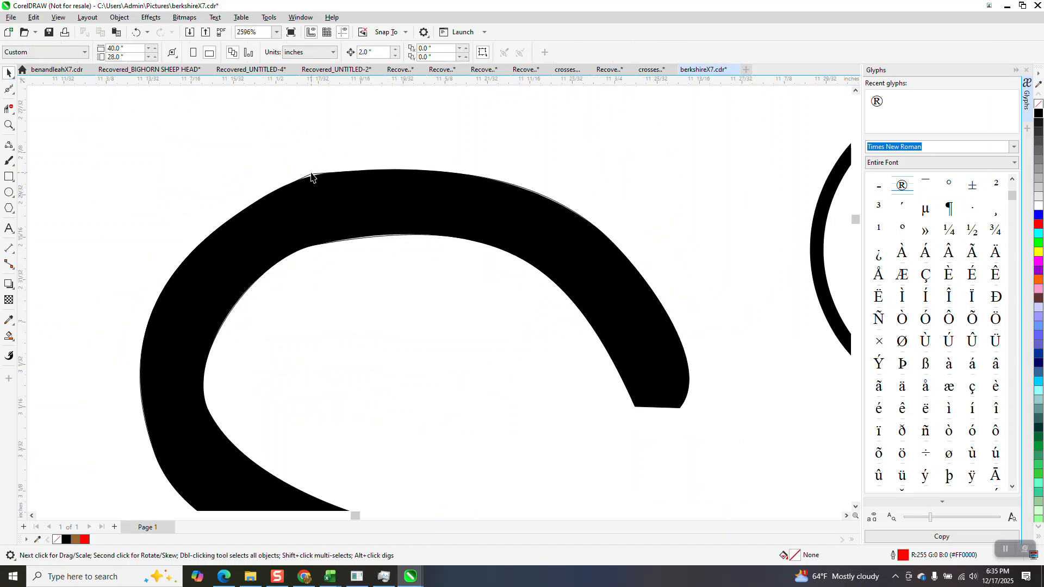
pyautogui.click(312, 184)
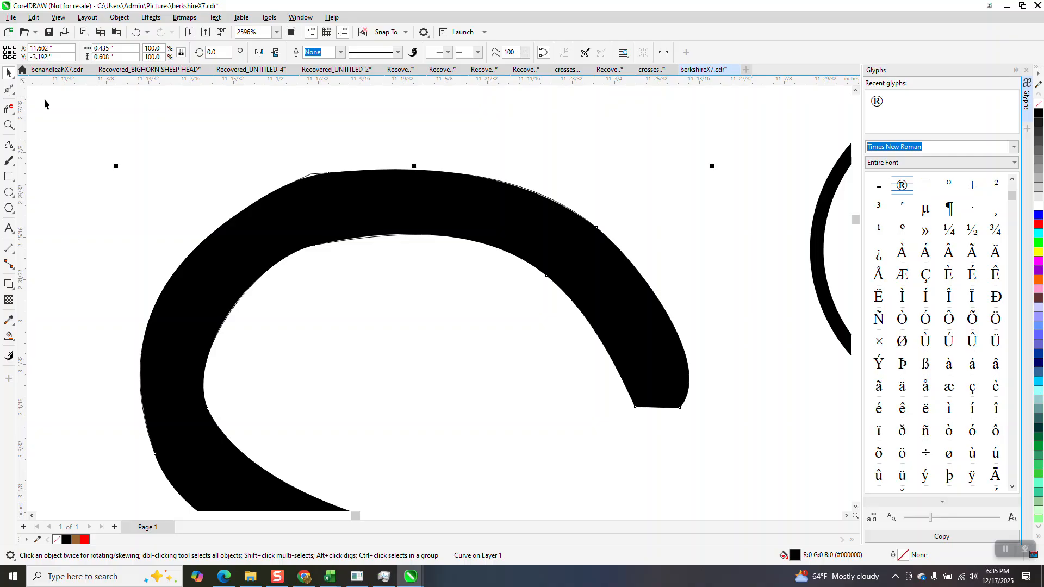
# Zoom closer on the S arc and delete the thin stray outline beside it.
pyautogui.scroll(-2, 334, 226)
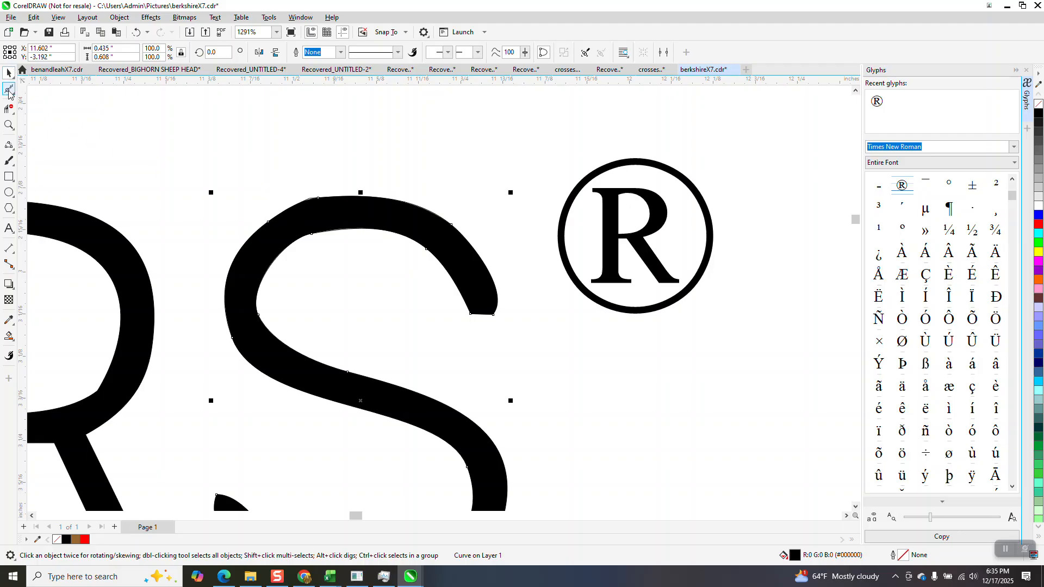
pyautogui.click(8, 124)
pyautogui.moveTo(297, 170); pyautogui.dragTo(407, 263)
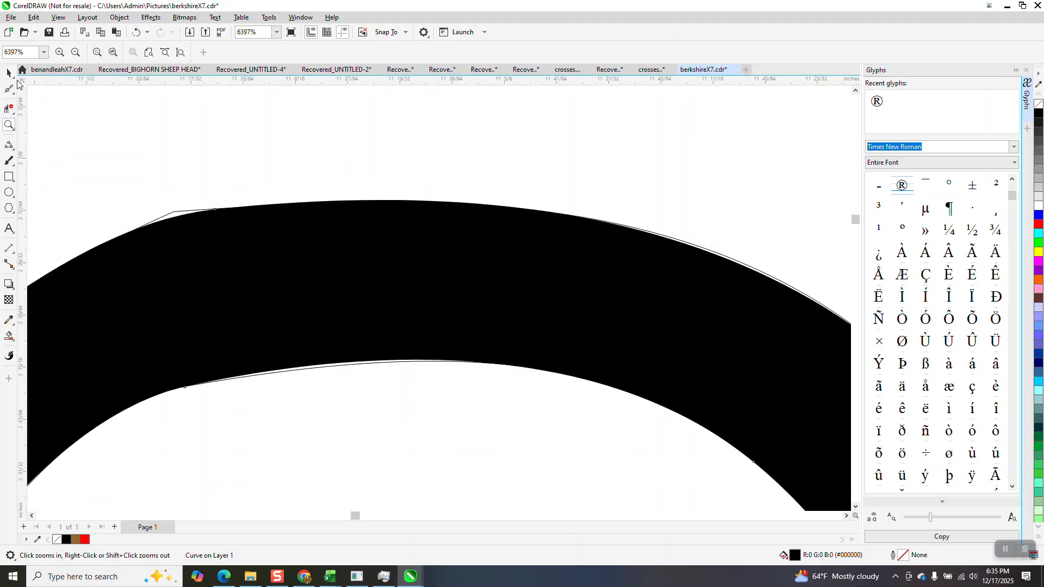
pyautogui.press('space')
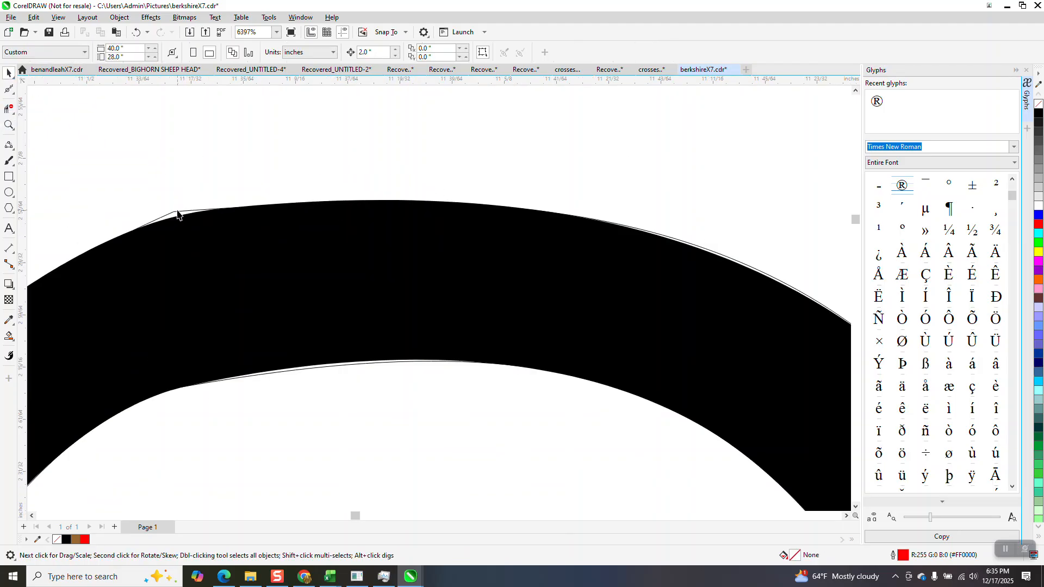
pyautogui.click(177, 212)
pyautogui.press('Delete')
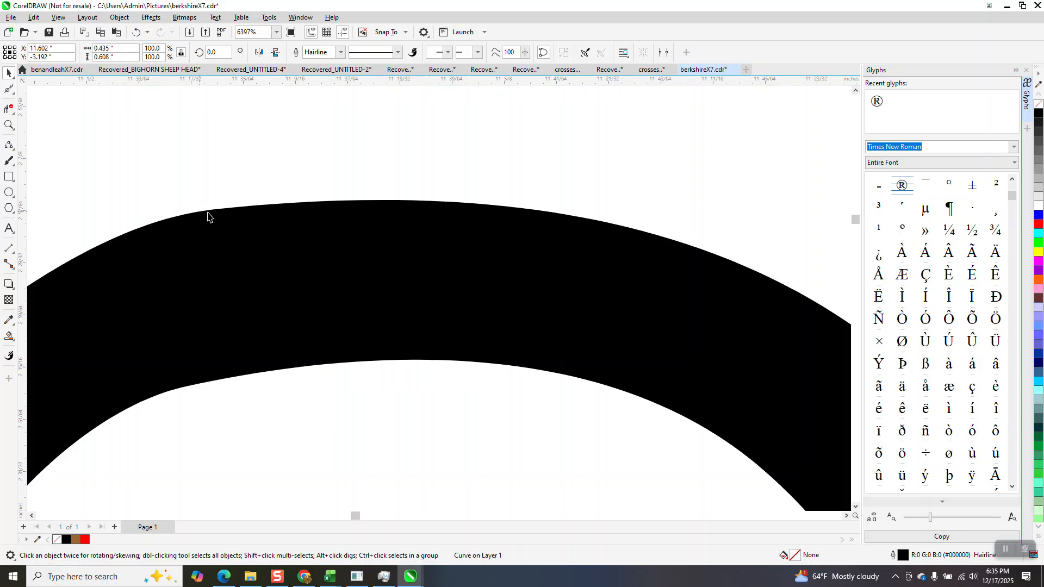
pyautogui.scroll(-8, 451, 210)
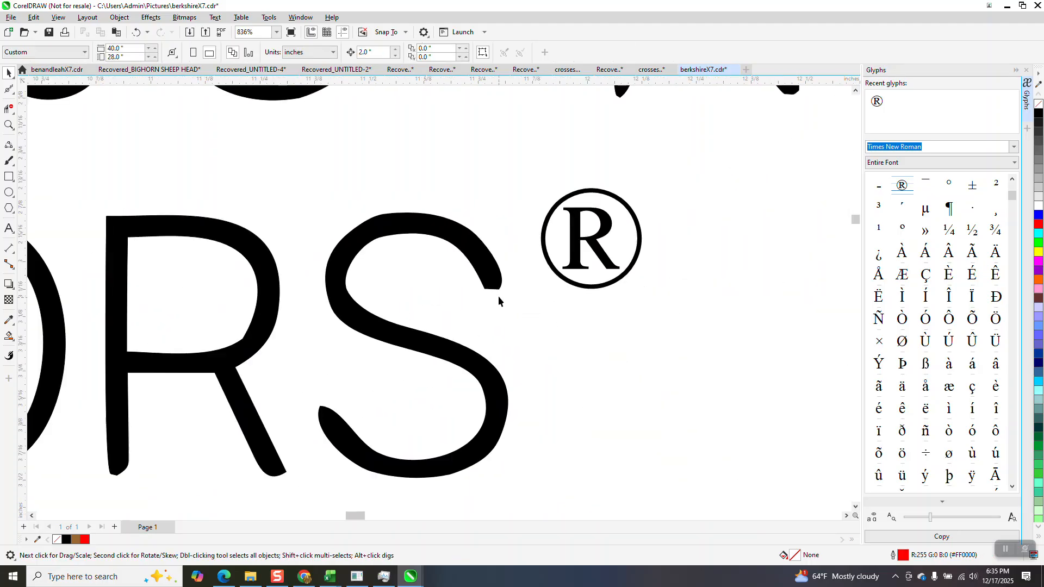
# Close the Glyphs docker and zoom in on the butterfly key.
pyautogui.scroll(-2, 505, 282)
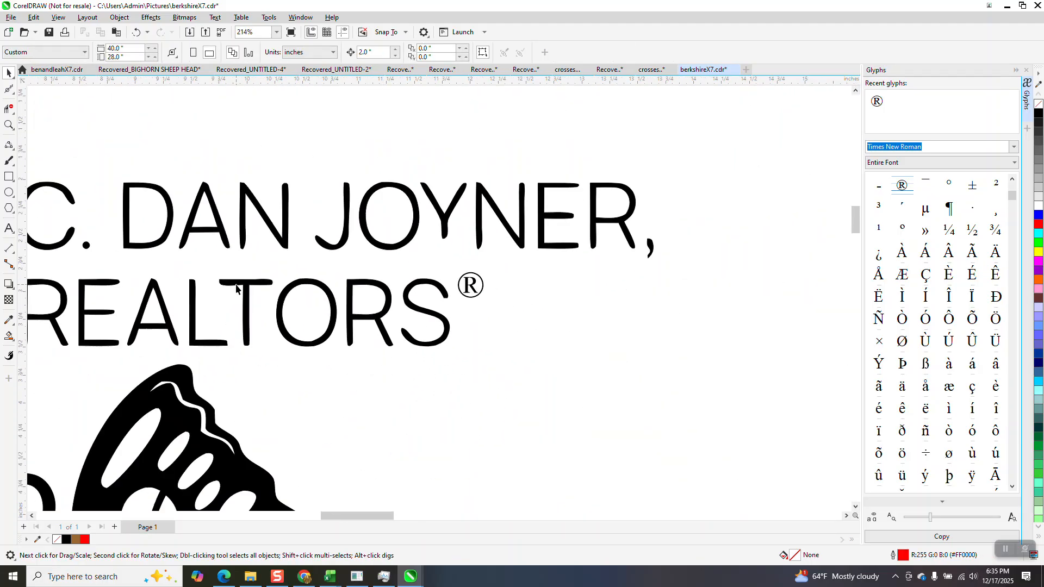
pyautogui.scroll(-4, 236, 287)
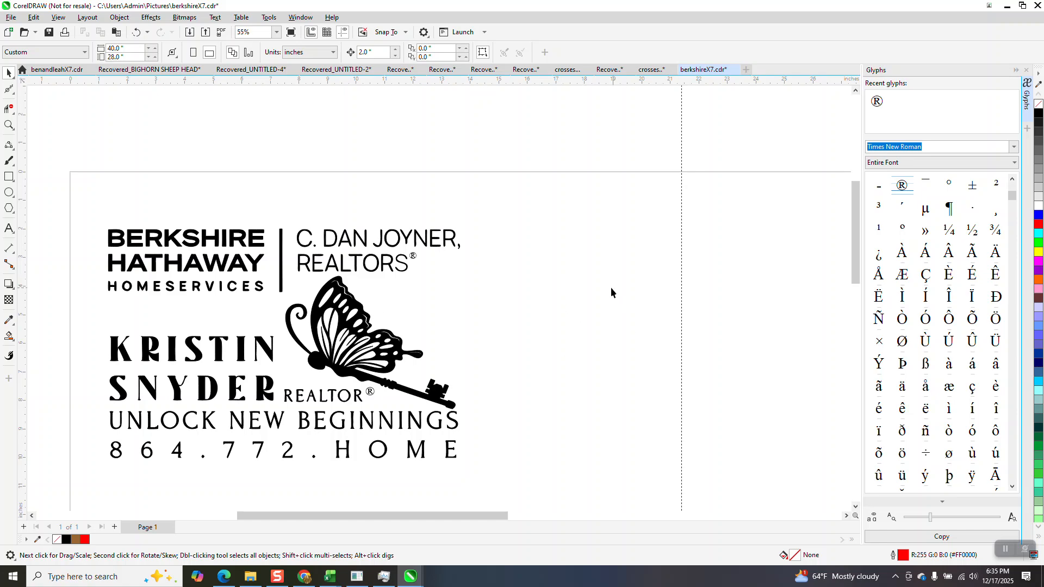
pyautogui.click(1026, 71)
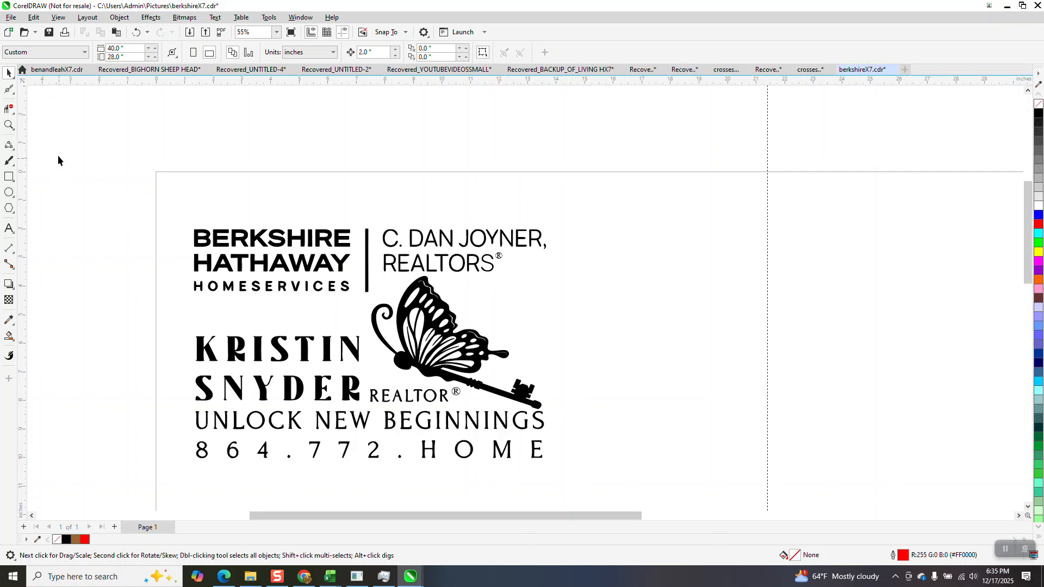
pyautogui.click(9, 125)
pyautogui.moveTo(354, 264)
pyautogui.mouseDown()
pyautogui.moveTo(582, 454)
pyautogui.moveTo(618, 452)
pyautogui.mouseUp()
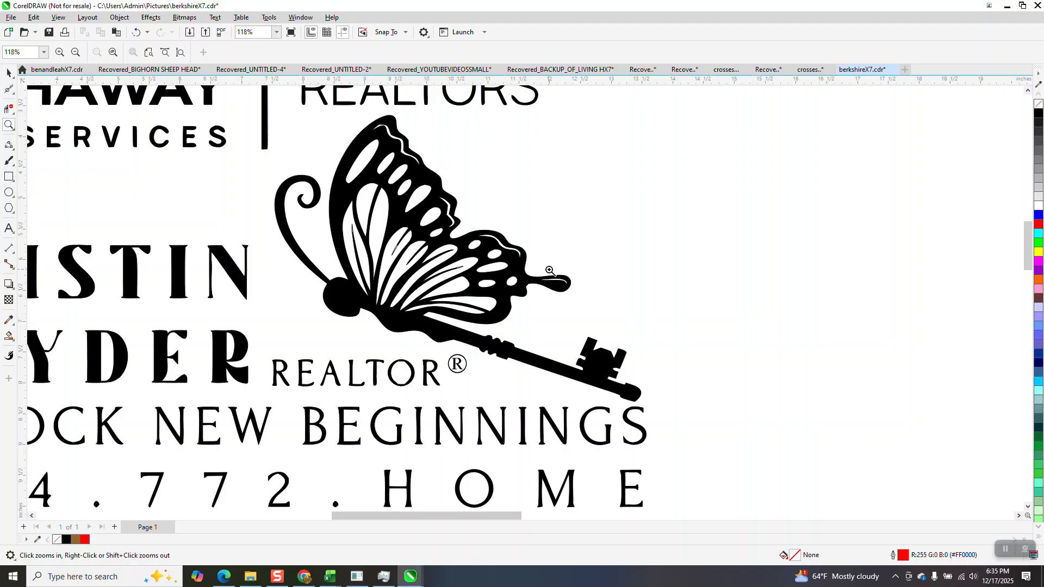
# Compare the coloured logos with the top black logo, then bring up InstaSVG in Chrome.
pyautogui.scroll(-3, 548, 274)
pyautogui.scroll(-3, 548, 275)
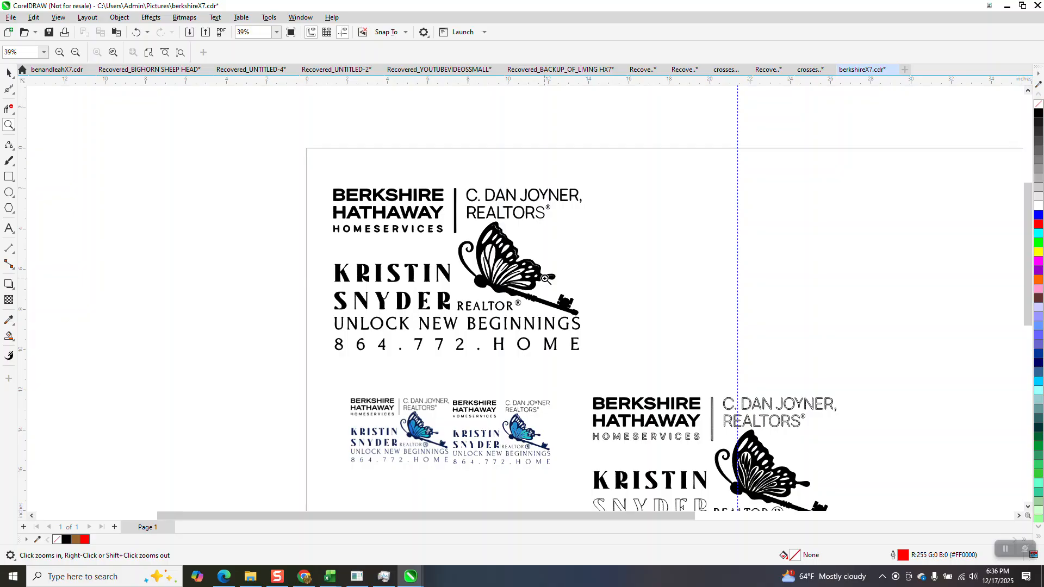
pyautogui.moveTo(492, 394); pyautogui.dragTo(550, 465)
pyautogui.scroll(-5, 534, 358)
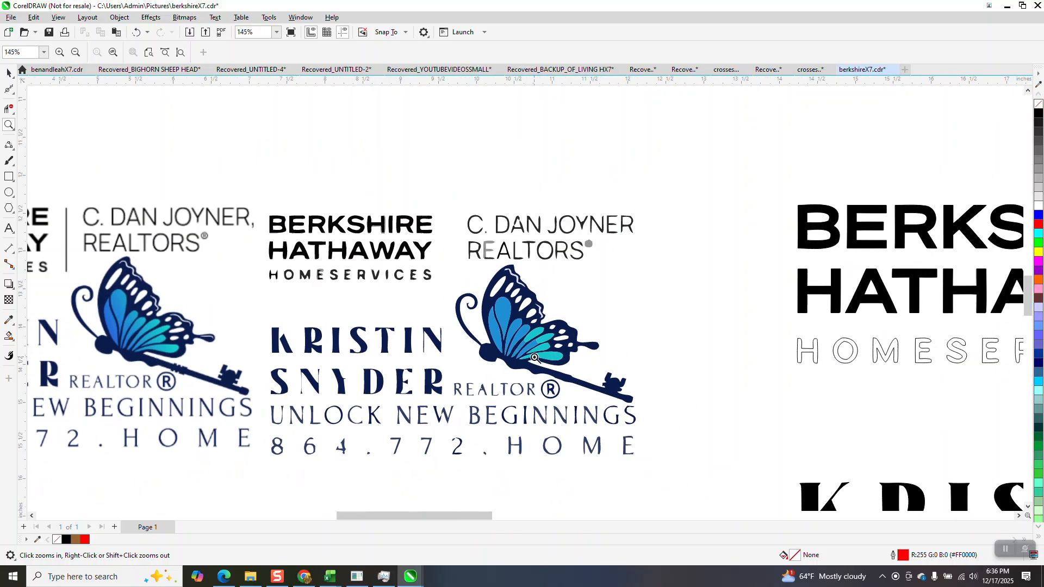
pyautogui.moveTo(214, 307); pyautogui.dragTo(308, 358)
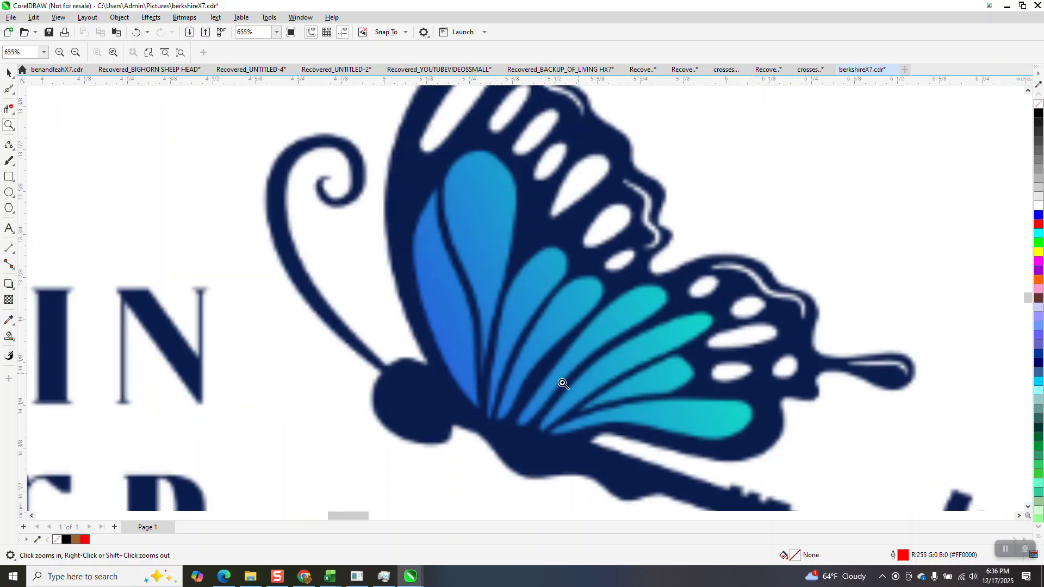
pyautogui.scroll(-10, 575, 368)
pyautogui.scroll(-4, 437, 350)
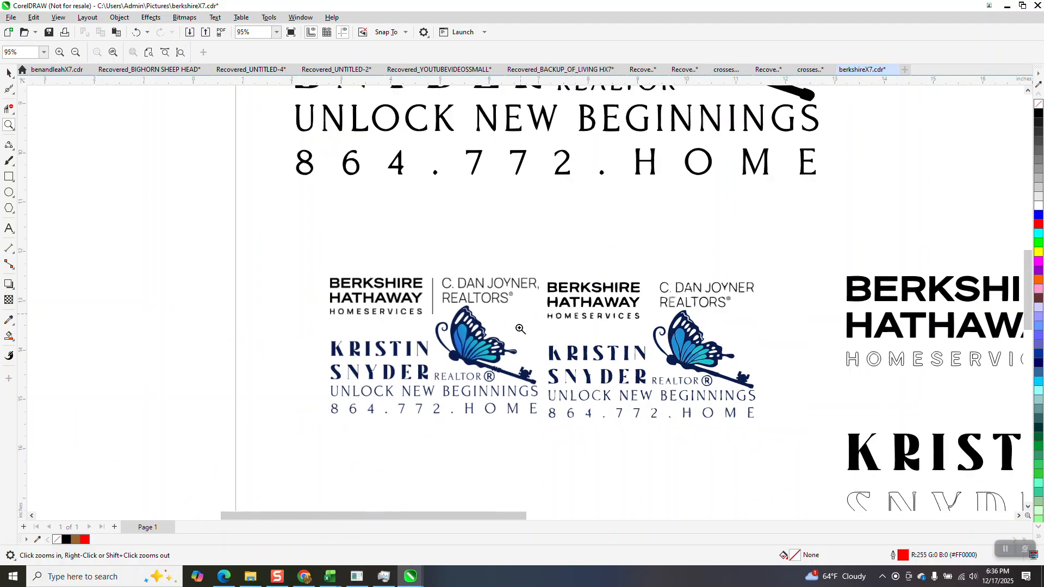
pyautogui.scroll(-1, 444, 227)
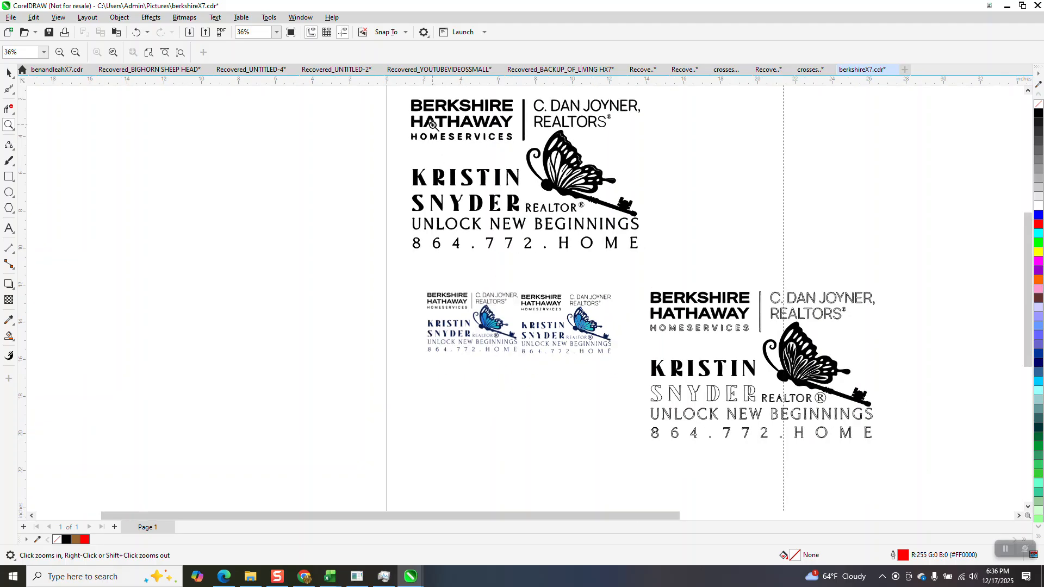
pyautogui.moveTo(411, 98)
pyautogui.mouseDown()
pyautogui.moveTo(568, 244)
pyautogui.moveTo(644, 269)
pyautogui.mouseUp()
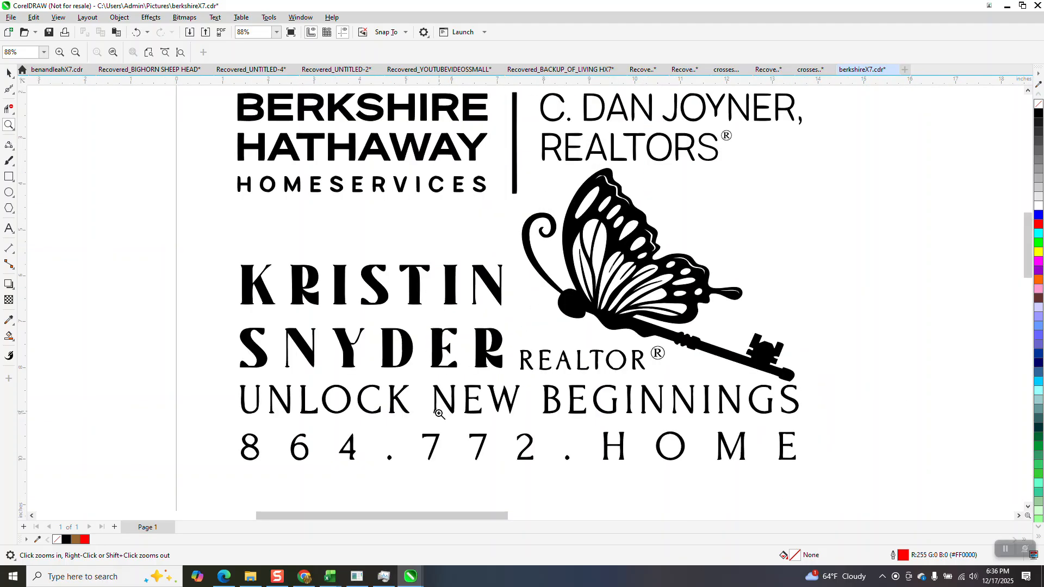
pyautogui.click(304, 576)
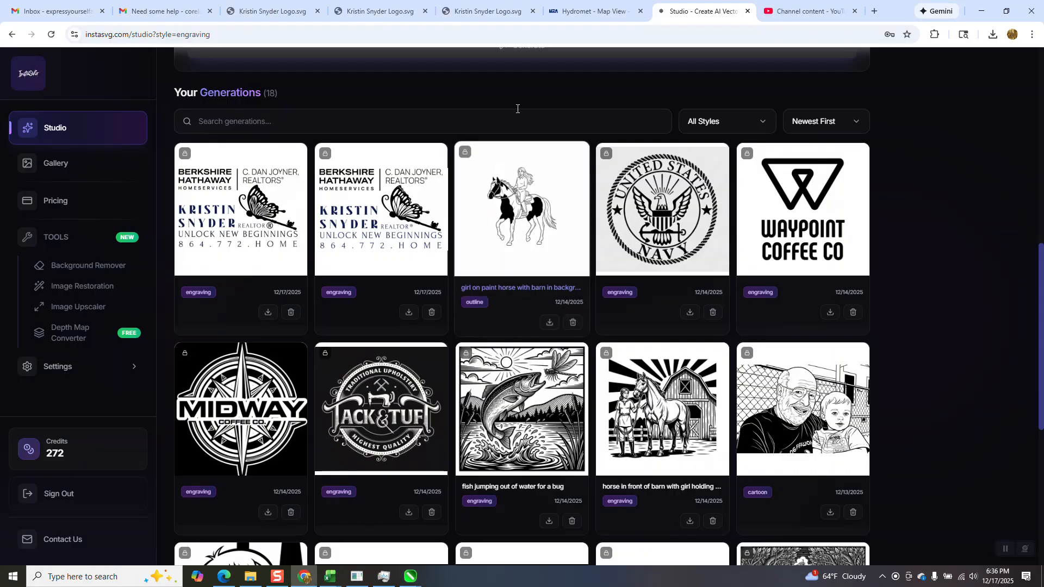
# Scroll up the Studio page and return to the InstaSVG home page via the sidebar logo.
pyautogui.scroll(10, 419, 116)
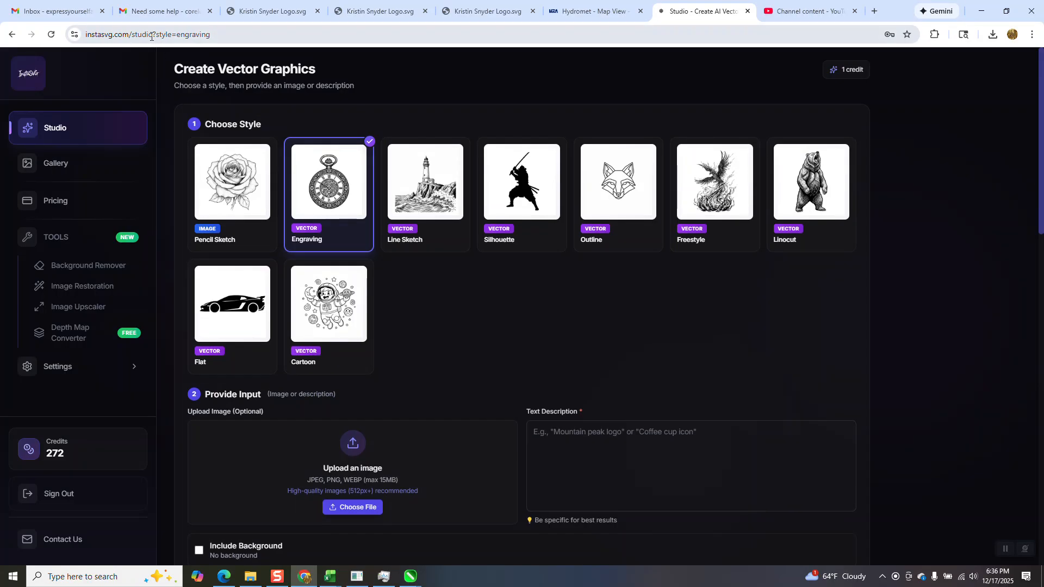
pyautogui.click(38, 72)
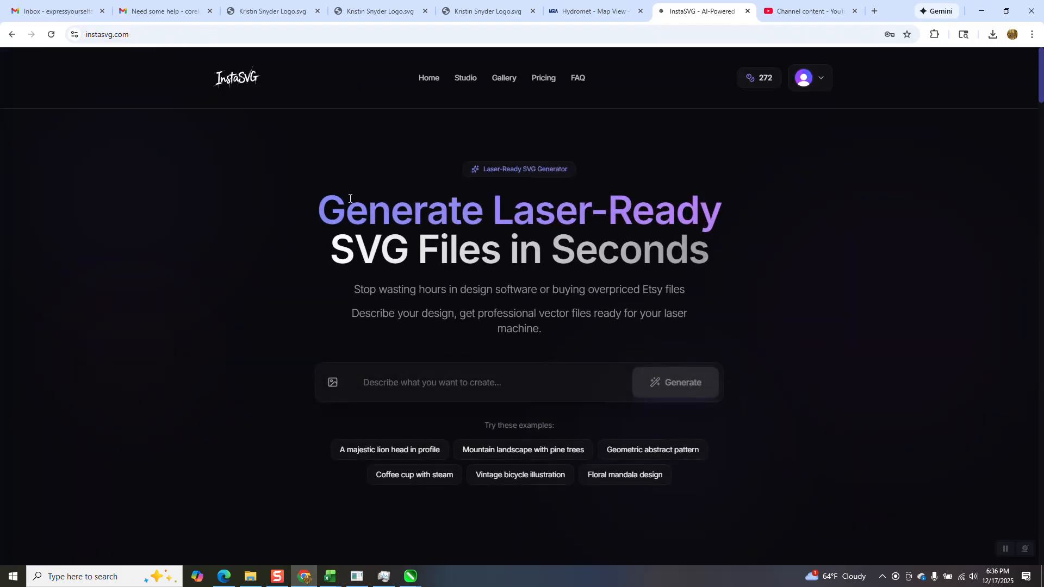